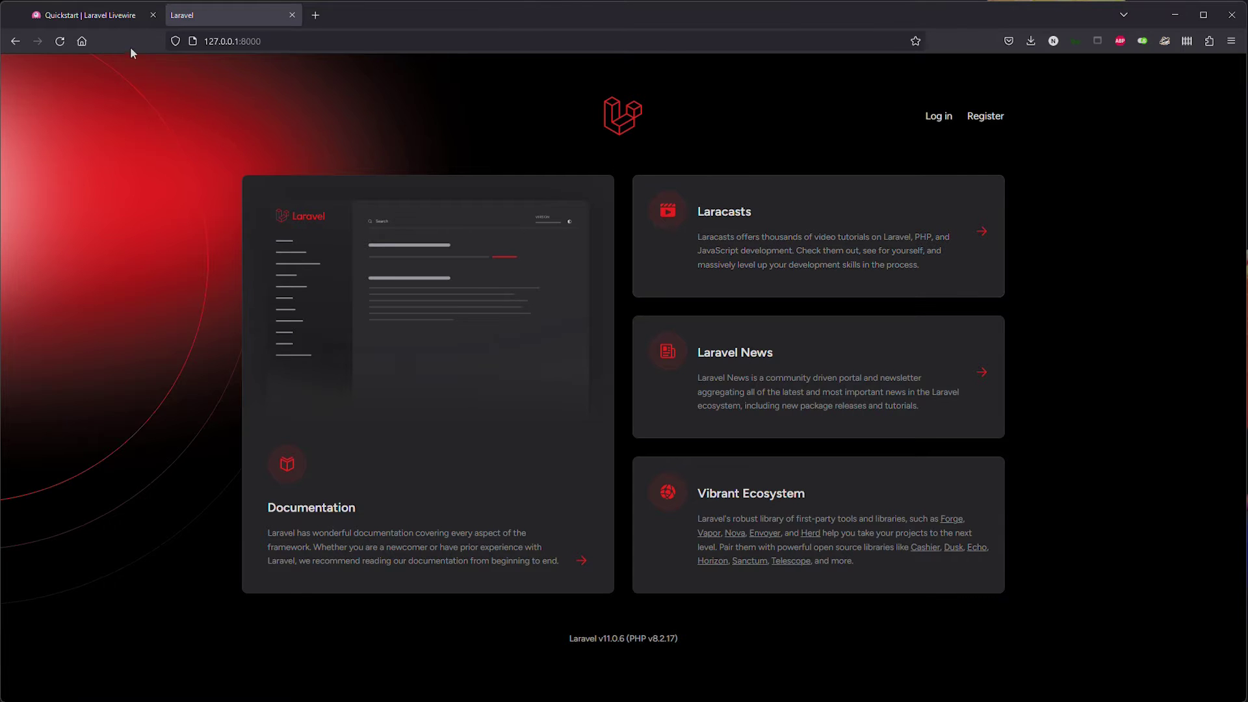
# Switch to the 'Quickstart | Laravel Livewire' docs tab in Firefox.
pyautogui.click(118, 18)
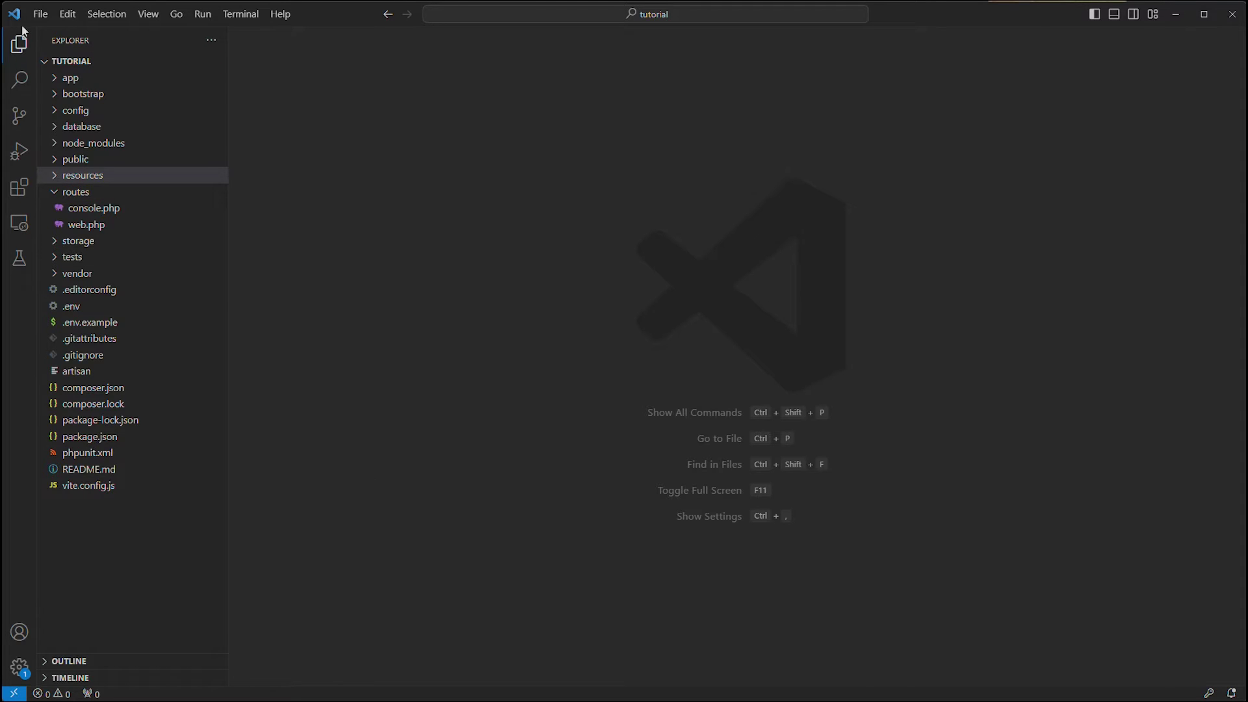
# Collapse routes and open resources/views/welcome.blade.php.
pyautogui.moveTo(124, 192)
pyautogui.click(146, 191)
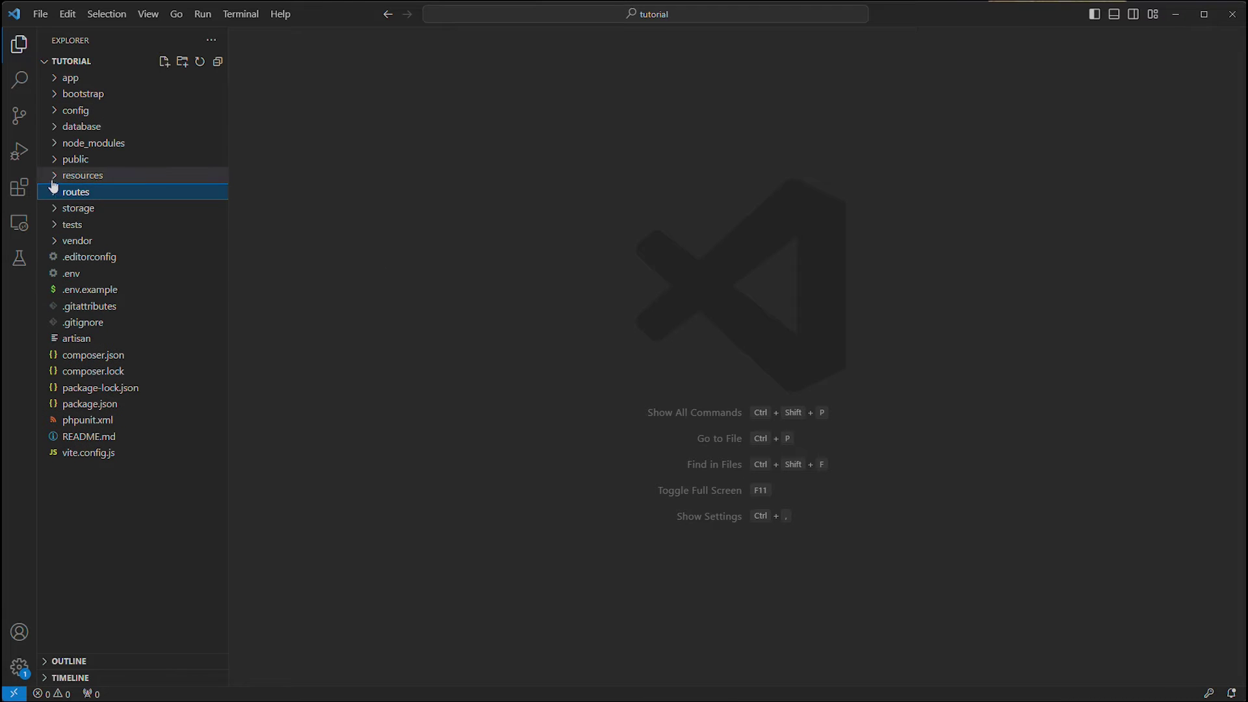
pyautogui.click(54, 176)
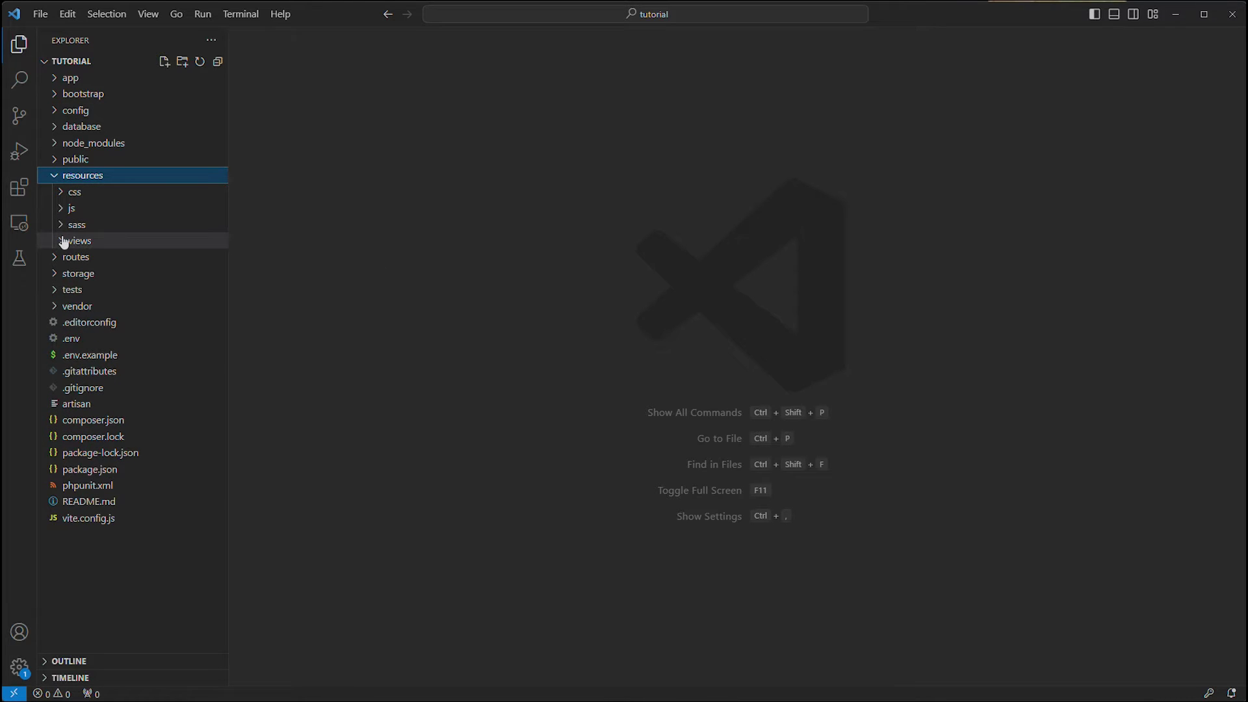
pyautogui.click(63, 241)
pyautogui.click(64, 307)
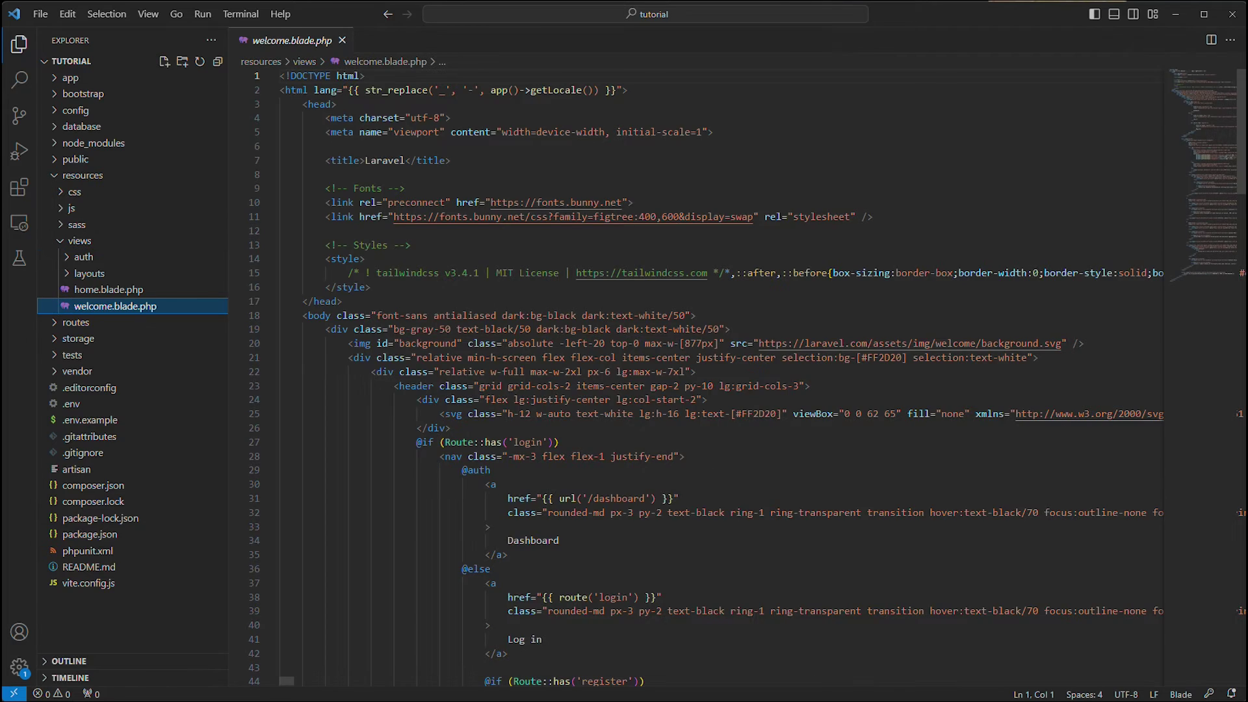
pyautogui.scroll(-3, 1211, 102)
pyautogui.scroll(-3, 1170, 138)
pyautogui.scroll(-3, 1133, 170)
# Compare with the browser's welcome page and delete the selected body markup.
pyautogui.hotkey('alt', 'Tab')
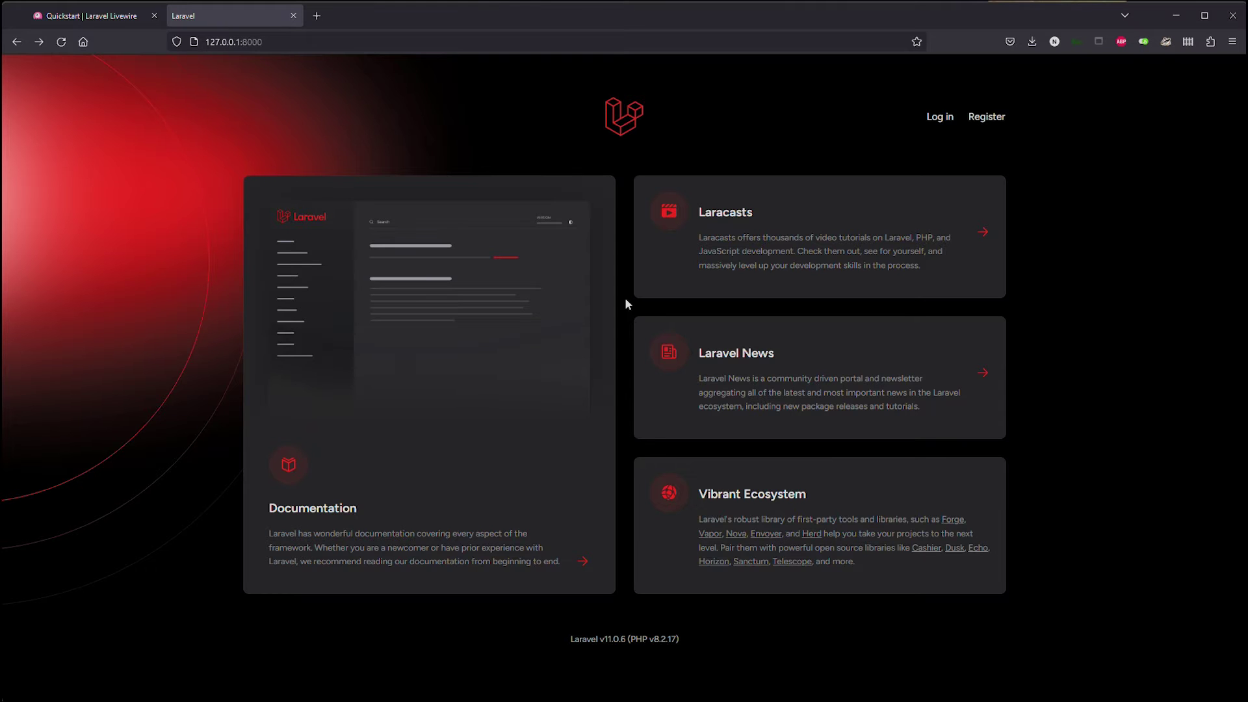
pyautogui.hotkey('alt', 'Tab')
pyautogui.scroll(5, 715, 273)
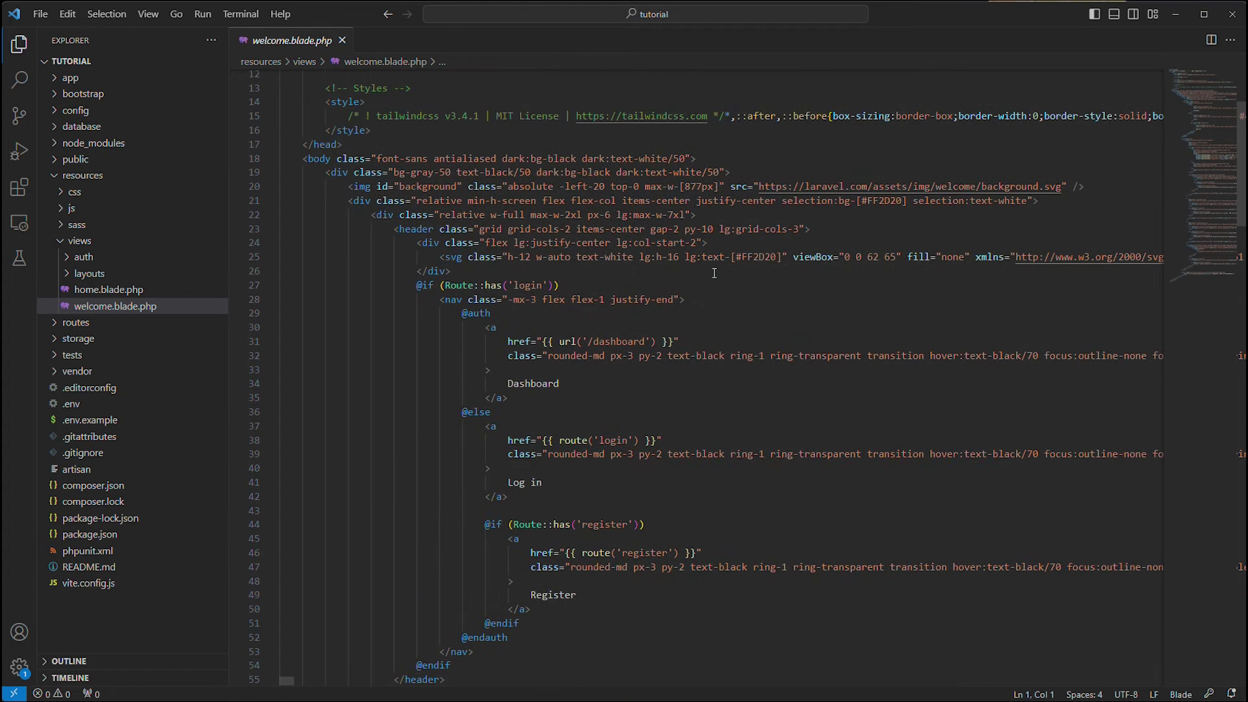
pyautogui.hotkey('alt', 'Tab')
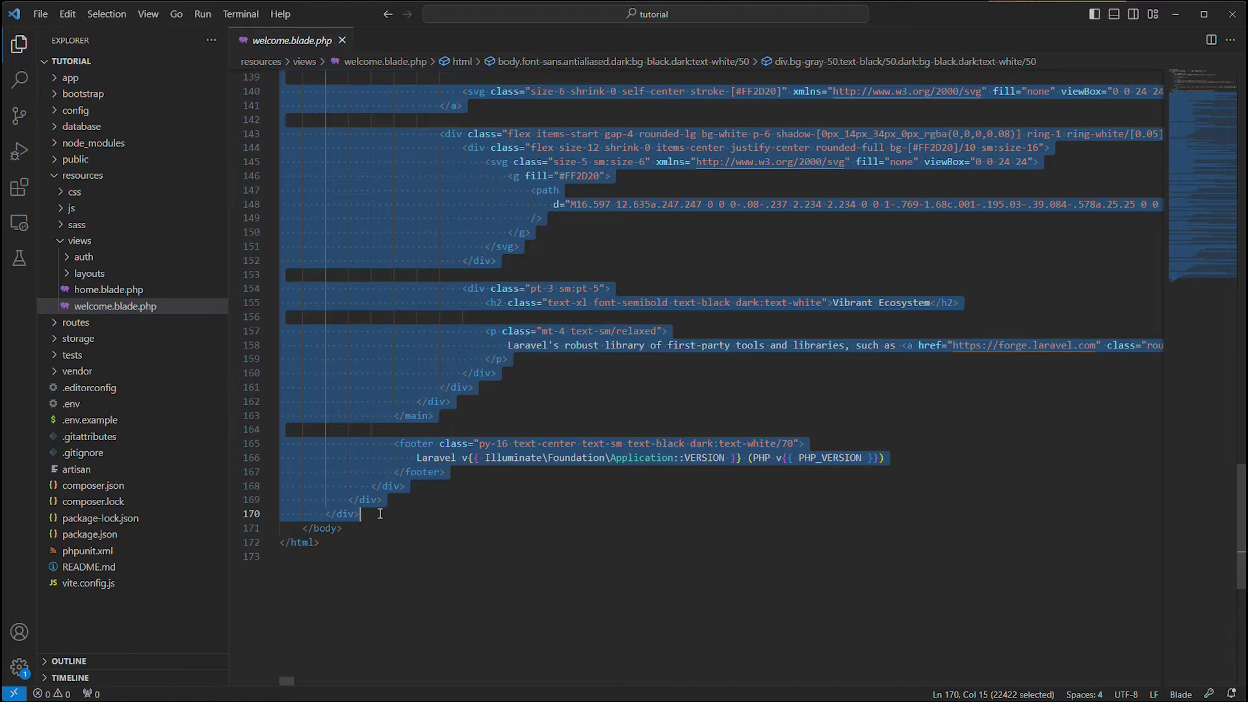
pyautogui.press('BackSpace')
pyautogui.scroll(5, 410, 449)
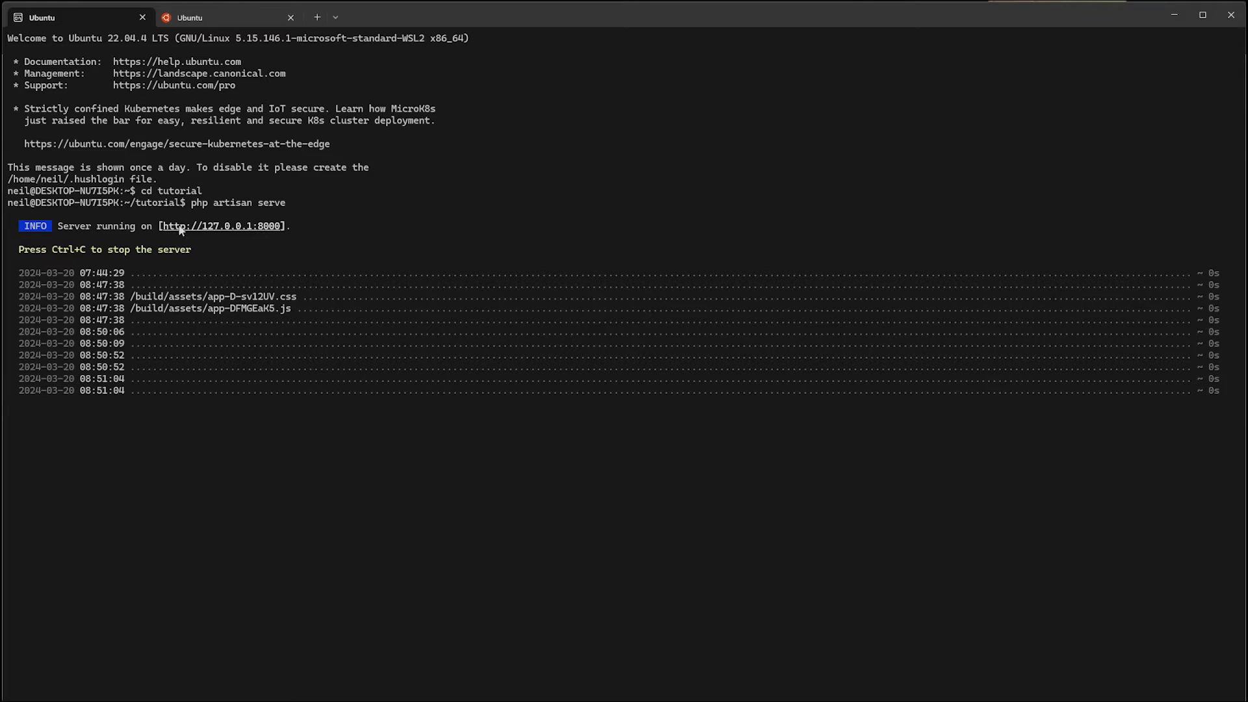
# Copy the php artisan serve command text from the terminal.
pyautogui.moveTo(191, 203); pyautogui.dragTo(253, 208)
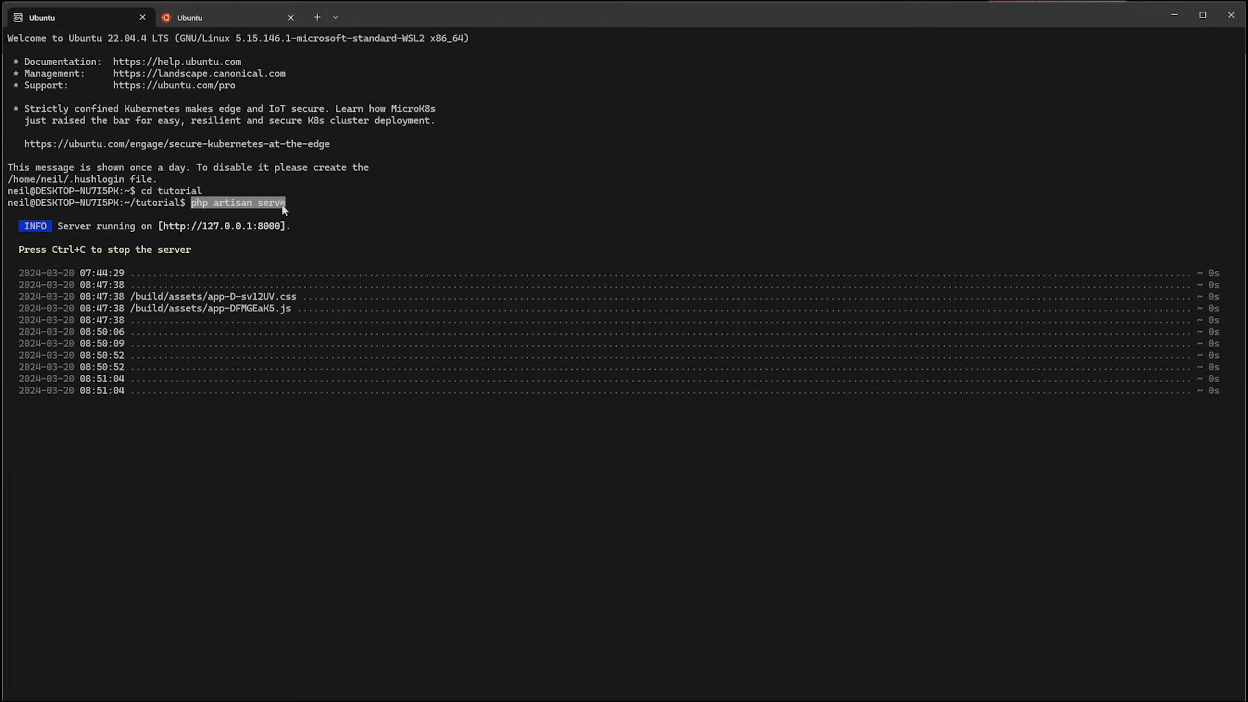
pyautogui.hotkey('ctrl', 'c')
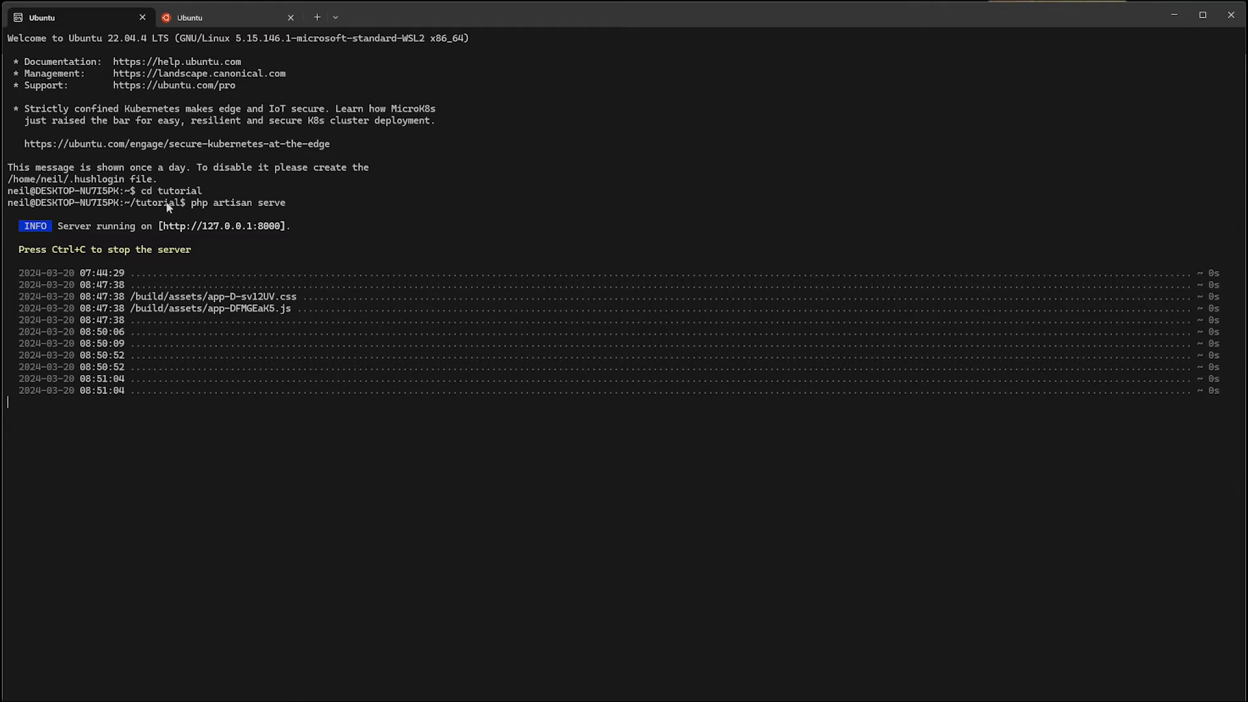
pyautogui.moveTo(192, 201); pyautogui.dragTo(283, 204)
pyautogui.hotkey('ctrl', 'c')
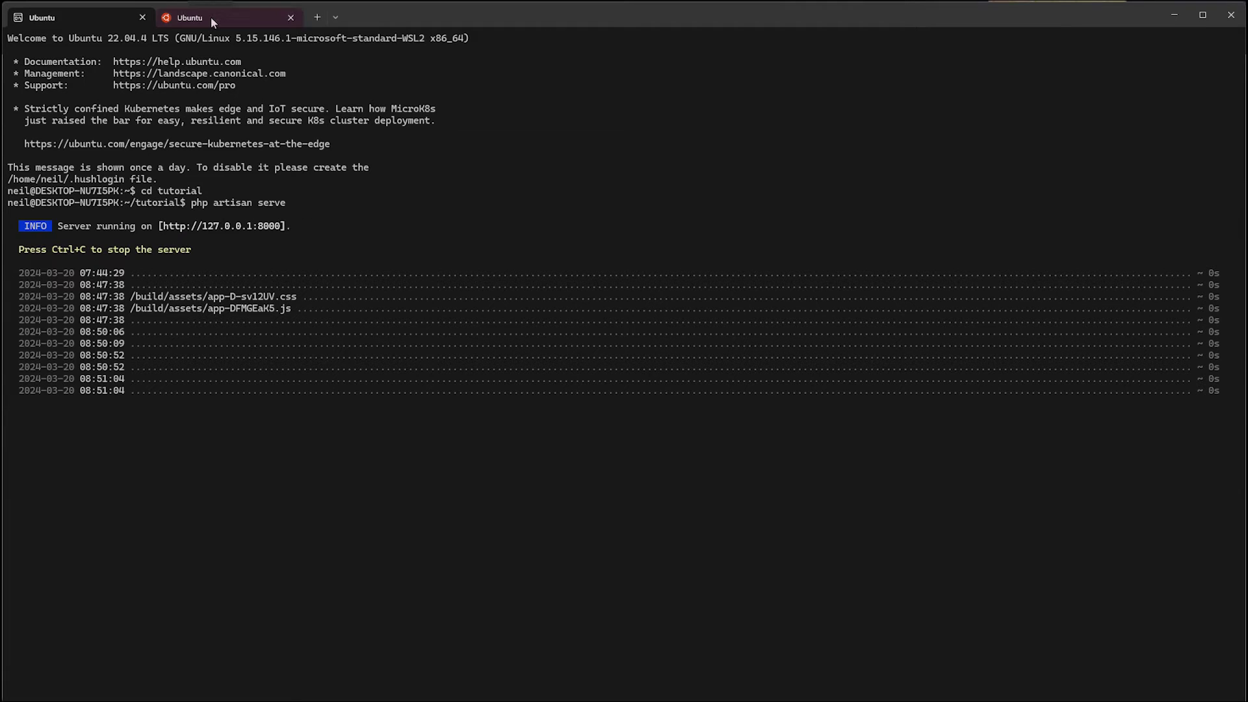
# In the second Ubuntu tab, enter tutorial/ and run php artisan livewire:make Likes.
pyautogui.click(212, 17)
pyautogui.write('cd tu')
pyautogui.press('Tab')
pyautogui.press('Return')
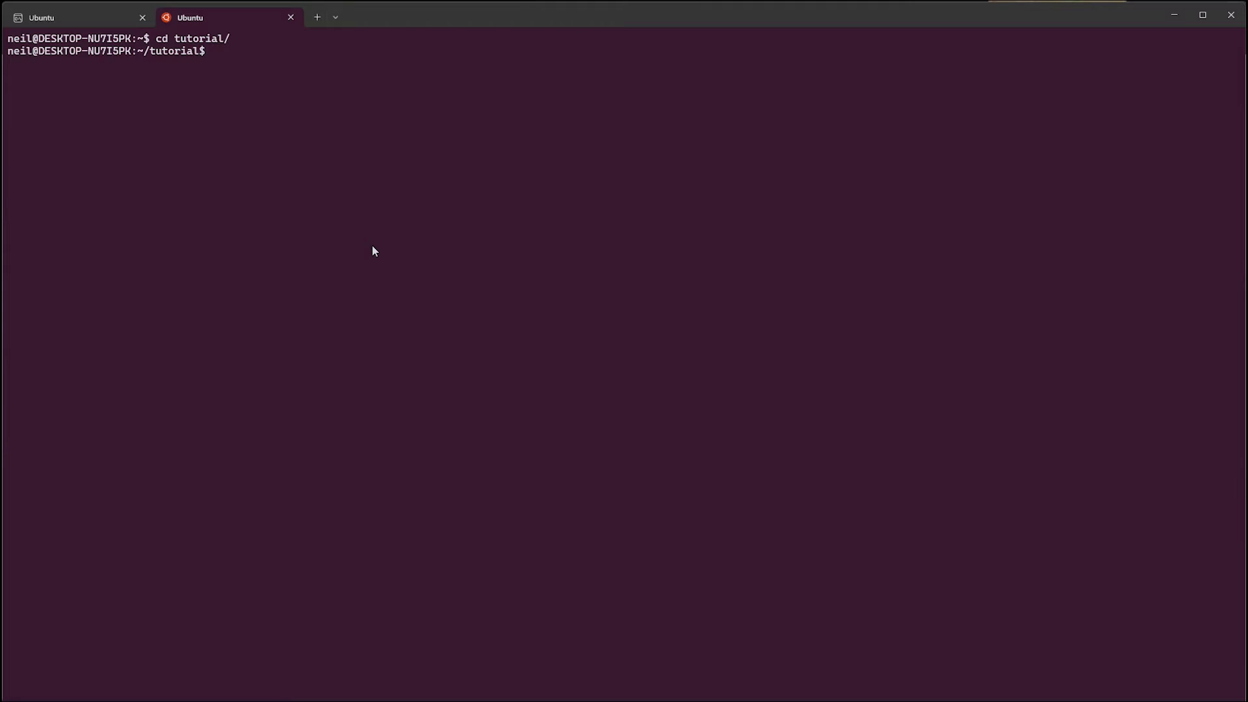
pyautogui.write('php artisan livewire')
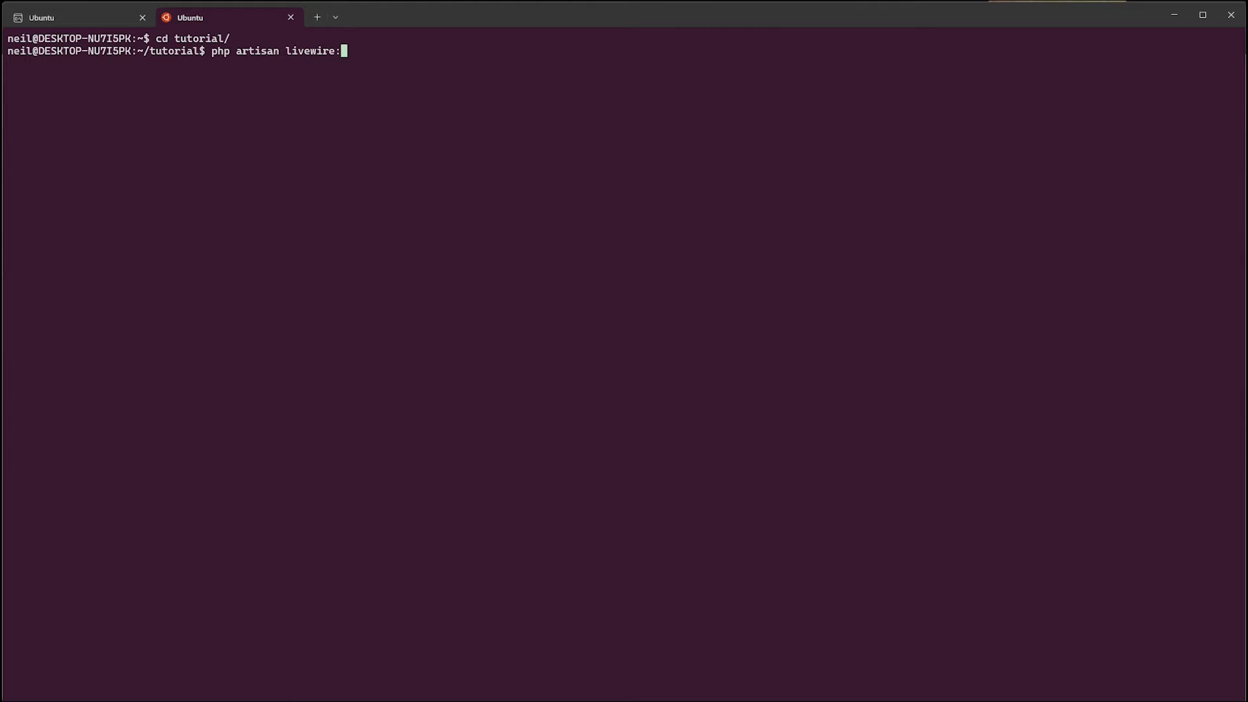
pyautogui.write(':make')
pyautogui.write(' Likes')
pyautogui.press('Return')
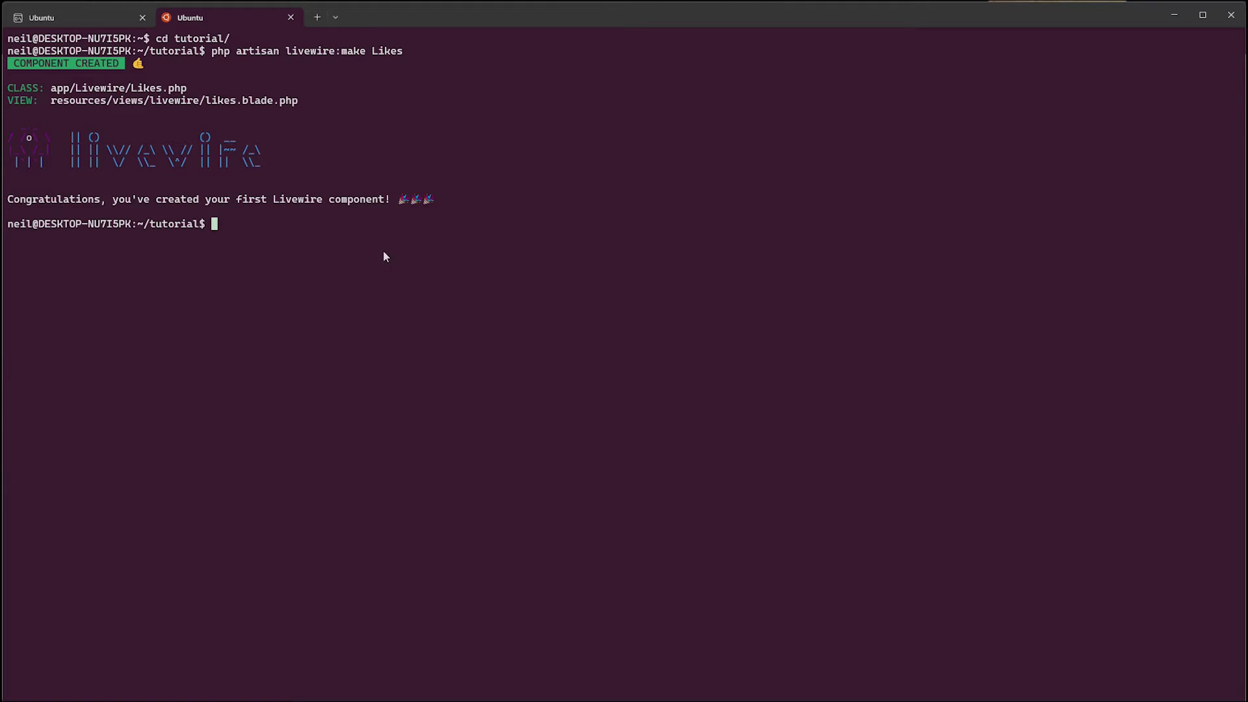
# Highlight the new Likes.php and likes.blade.php paths, copying the view path.
pyautogui.moveTo(8, 87); pyautogui.dragTo(181, 99)
pyautogui.moveTo(10, 101); pyautogui.dragTo(299, 104)
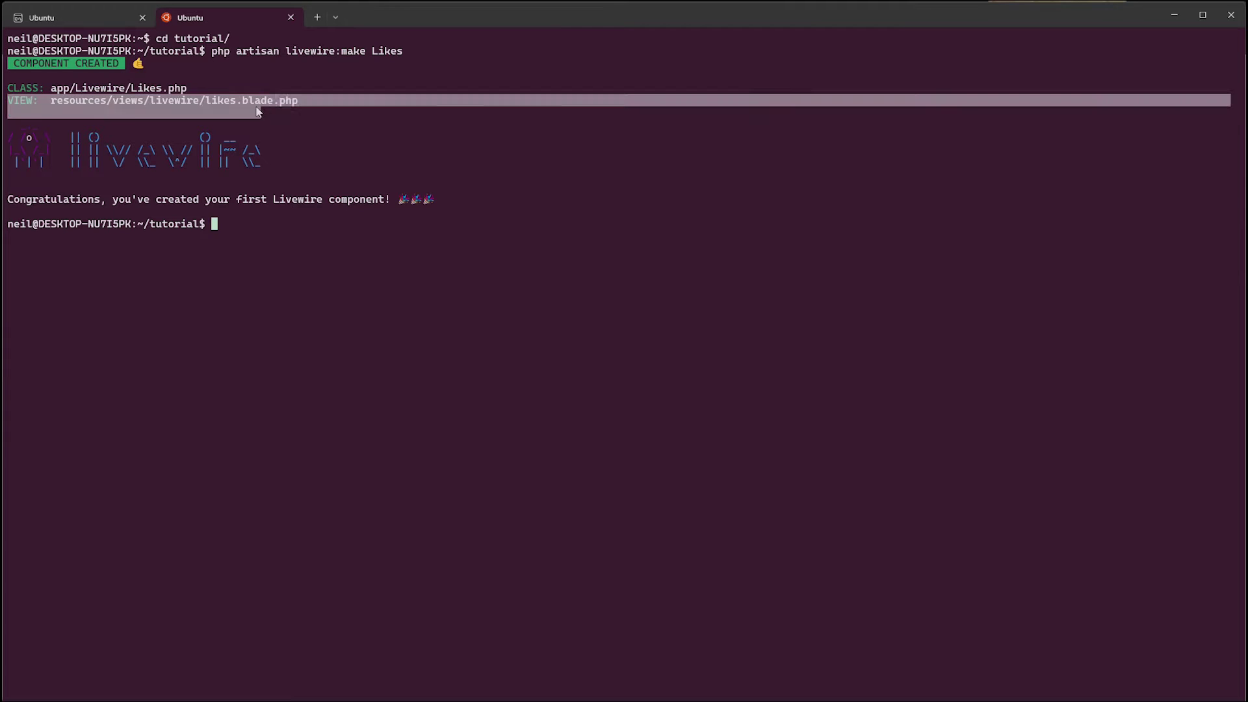
pyautogui.hotkey('ctrl', 'c')
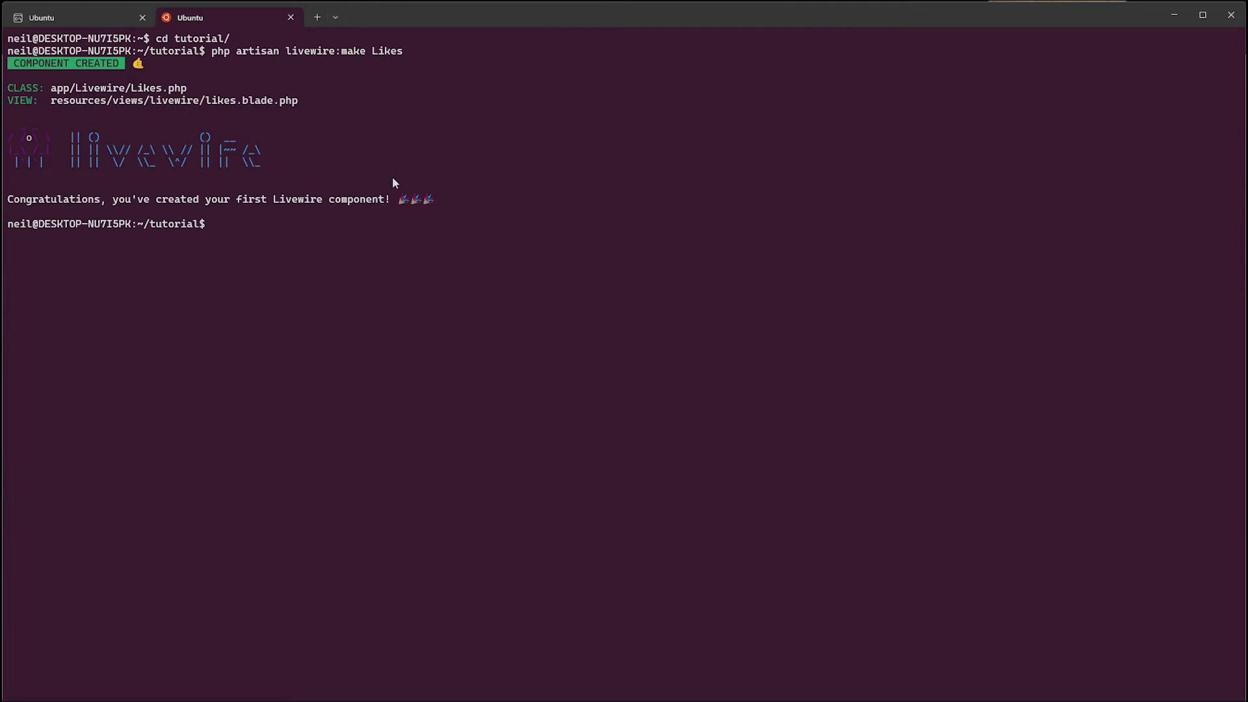
pyautogui.hotkey('alt', 'Tab')
pyautogui.hotkey('alt', 'Tab')
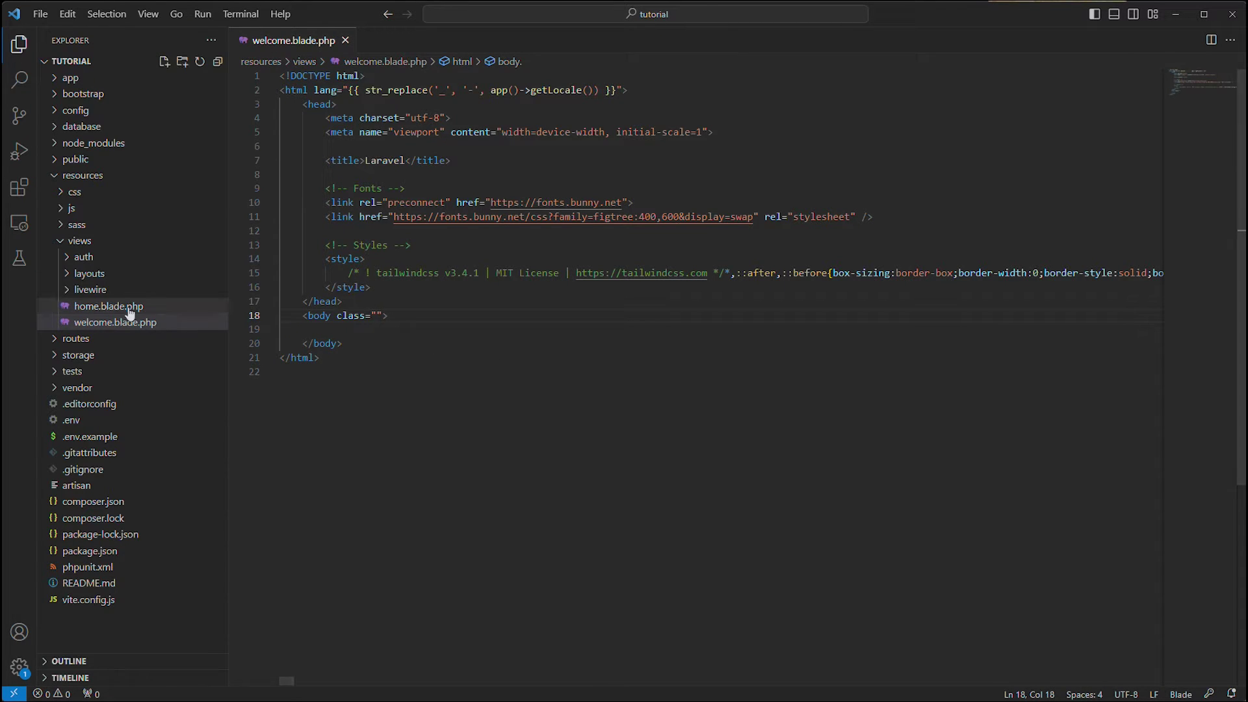
# Open livewire/likes.blade.php, remove the Blade comment markers around line 2's quote, and save.
pyautogui.click(67, 289)
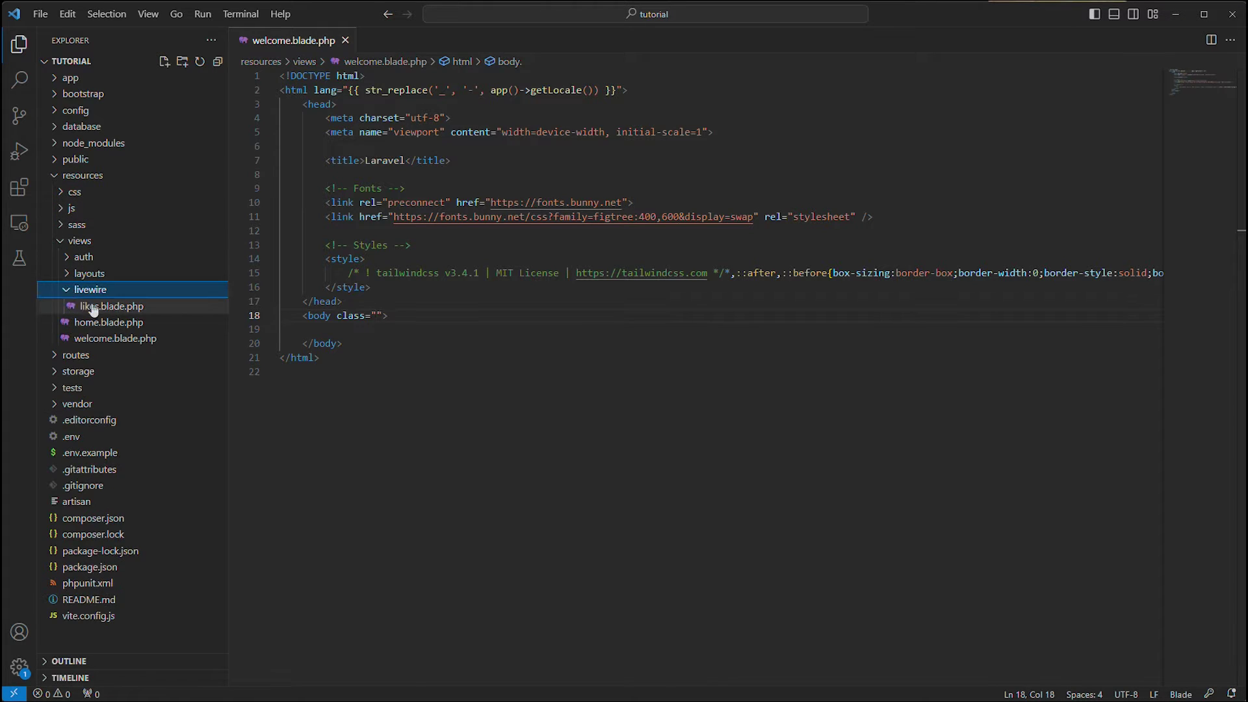
pyautogui.click(94, 310)
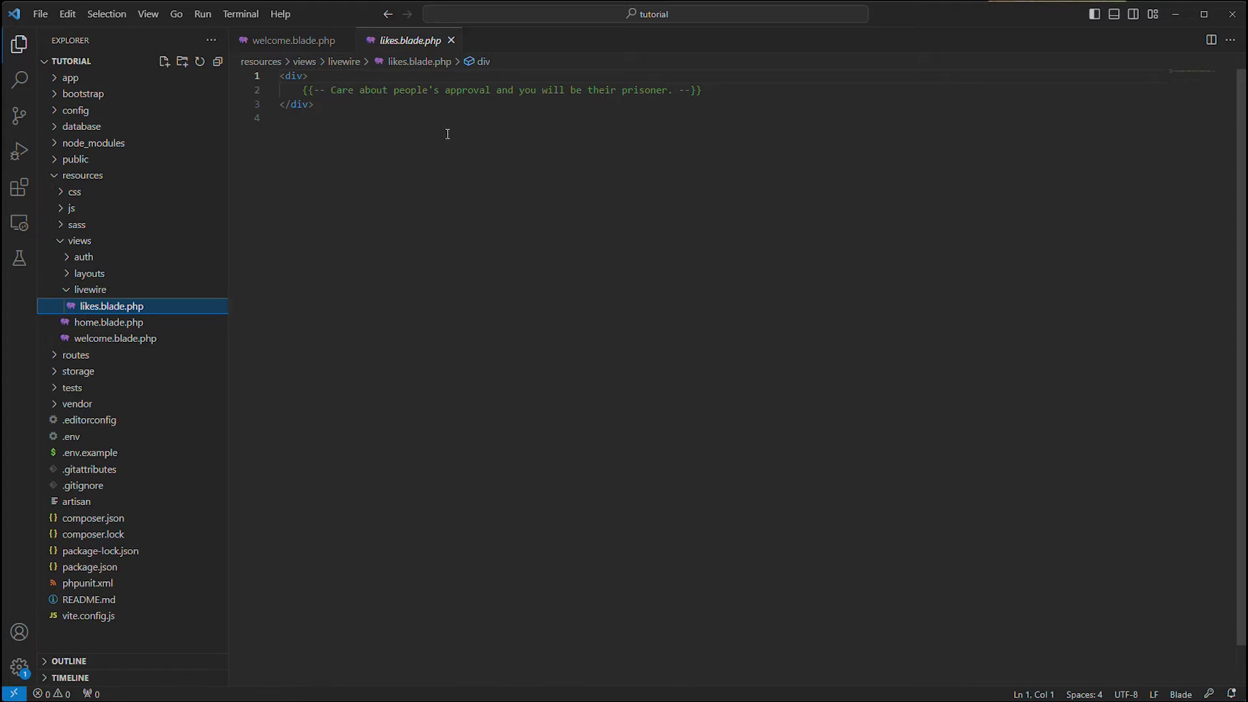
pyautogui.moveTo(303, 91); pyautogui.dragTo(760, 90)
pyautogui.click(612, 90)
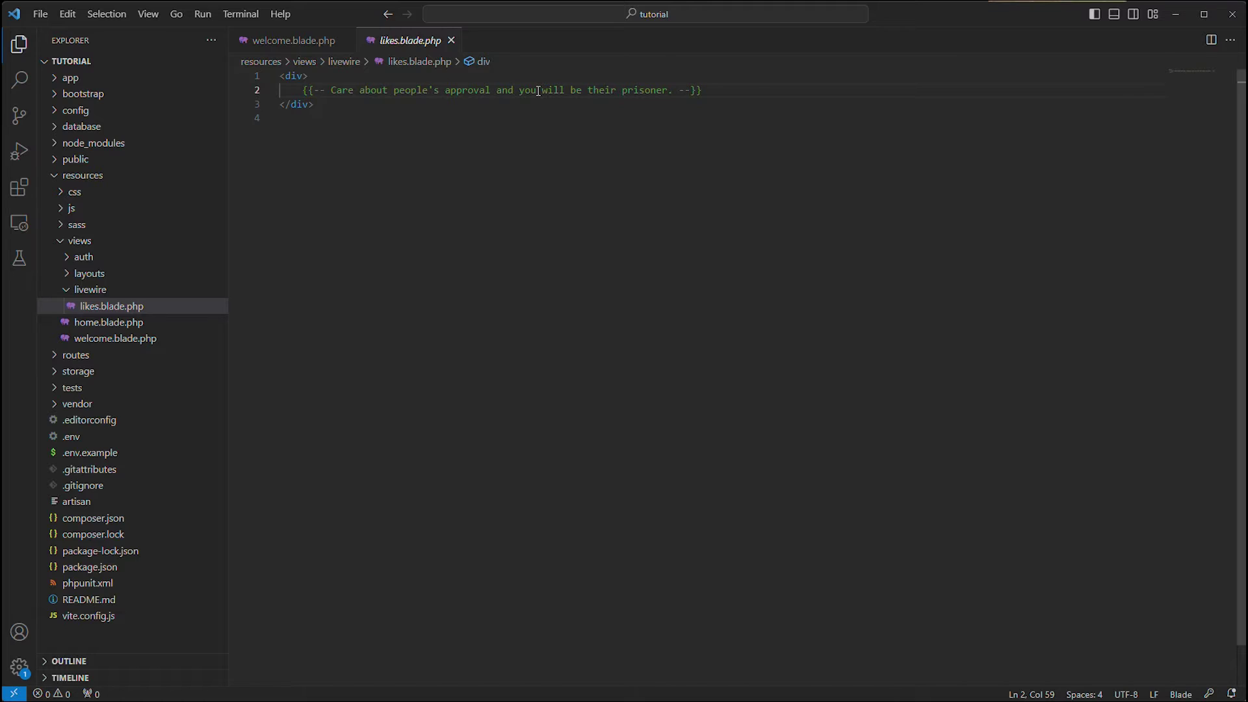
pyautogui.hotkey('ctrl', '/')
pyautogui.hotkey('ctrl', 's')
pyautogui.moveTo(370, 103); pyautogui.dragTo(279, 76)
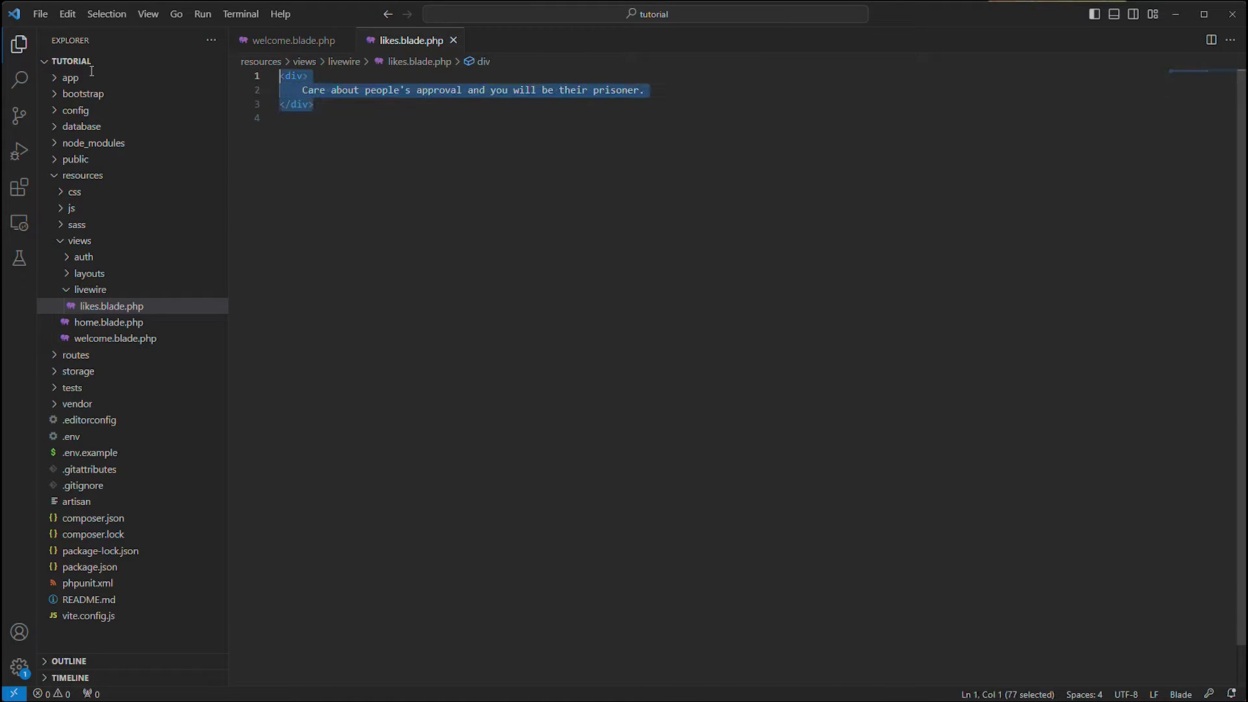
pyautogui.click(332, 117)
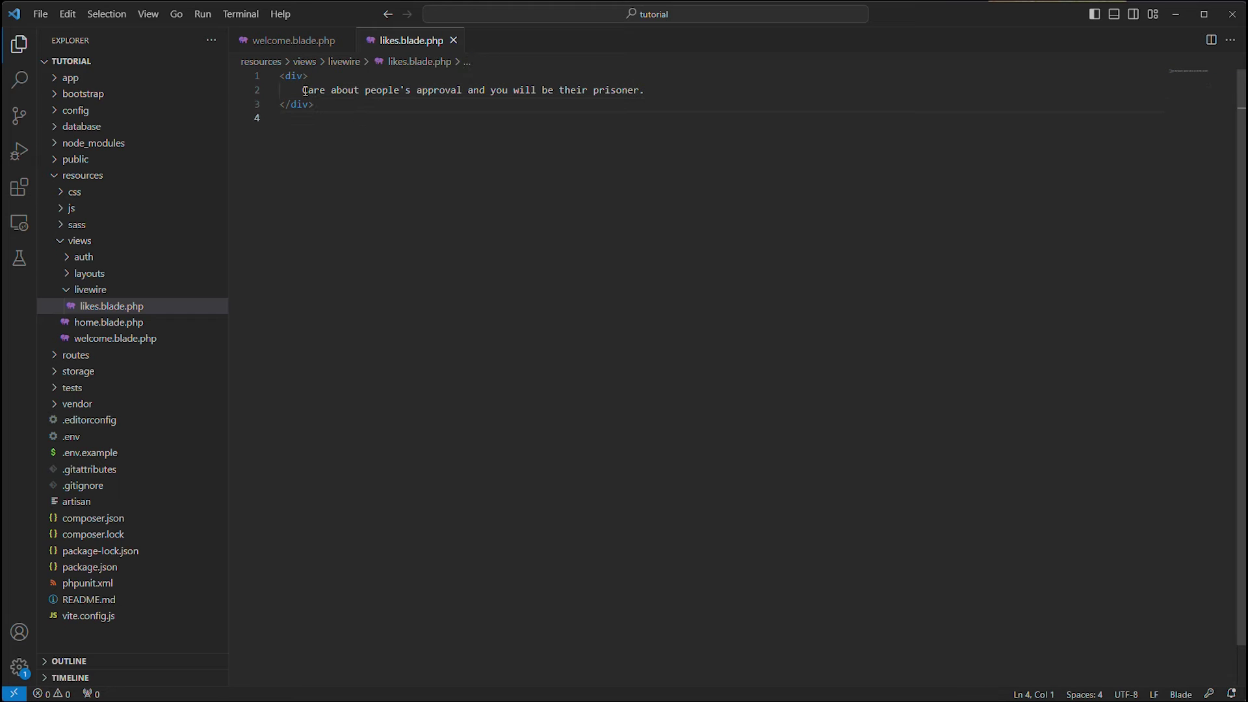
pyautogui.click(56, 81)
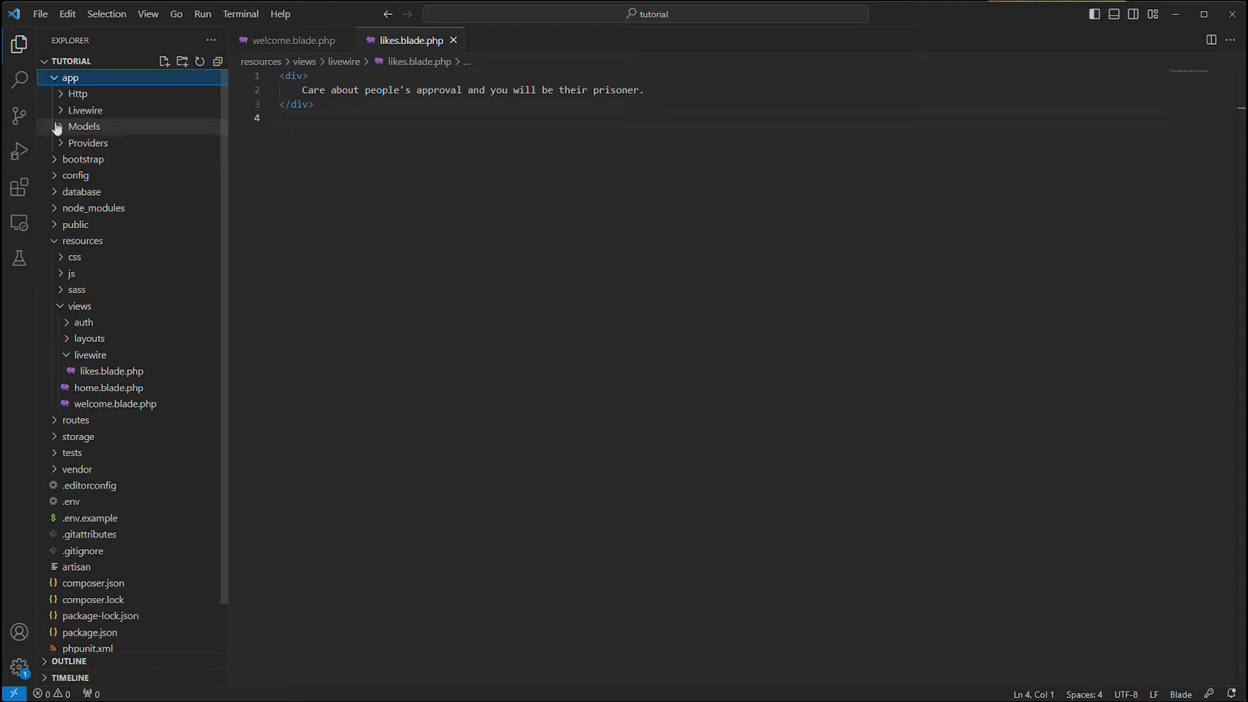
pyautogui.click(59, 112)
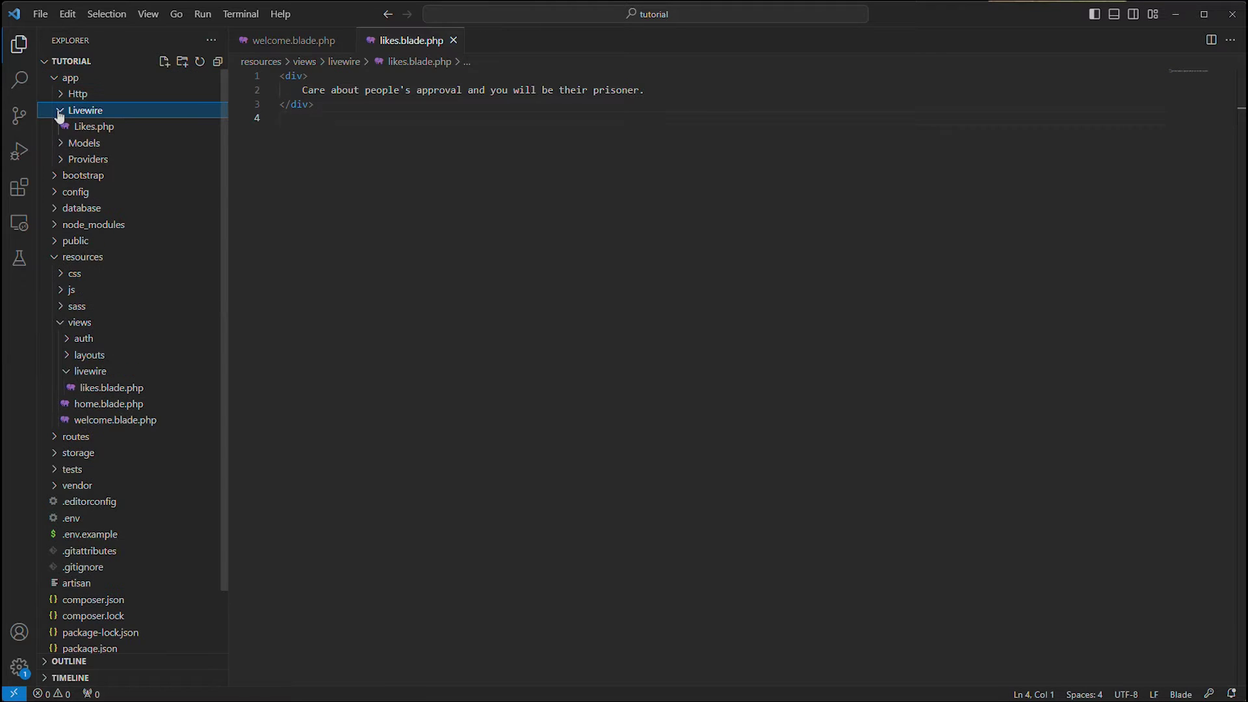
pyautogui.click(86, 129)
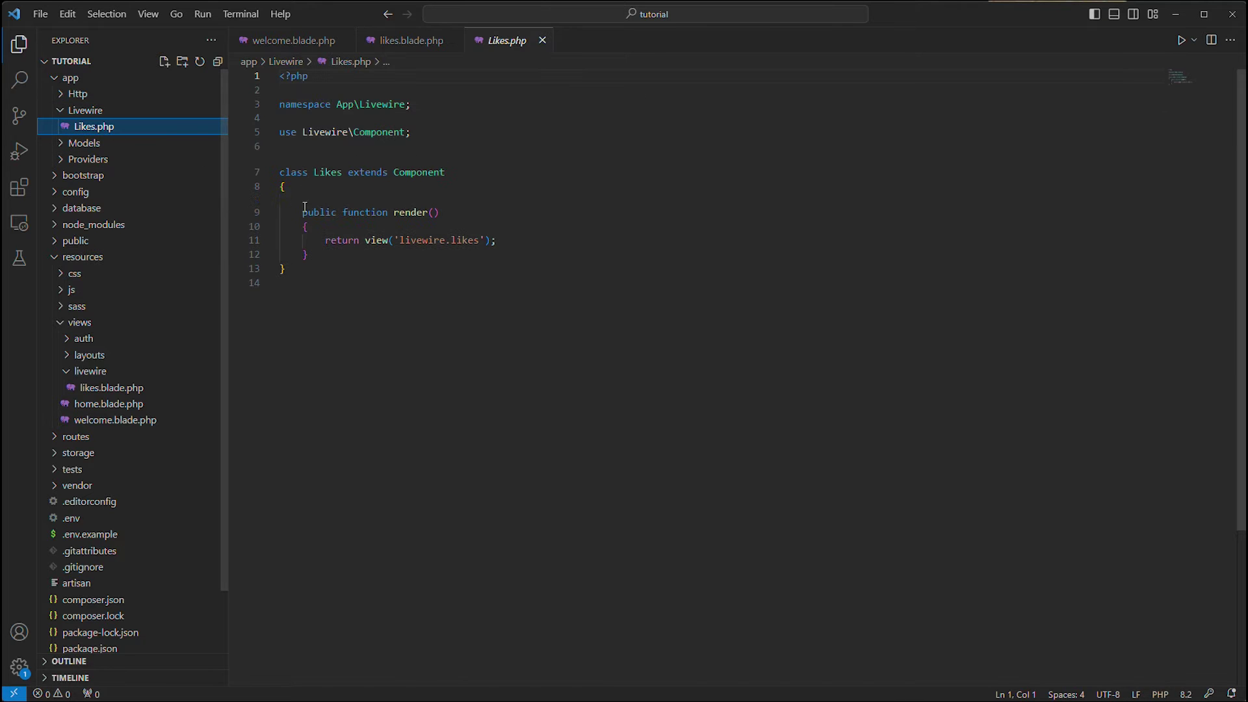
pyautogui.click(385, 269)
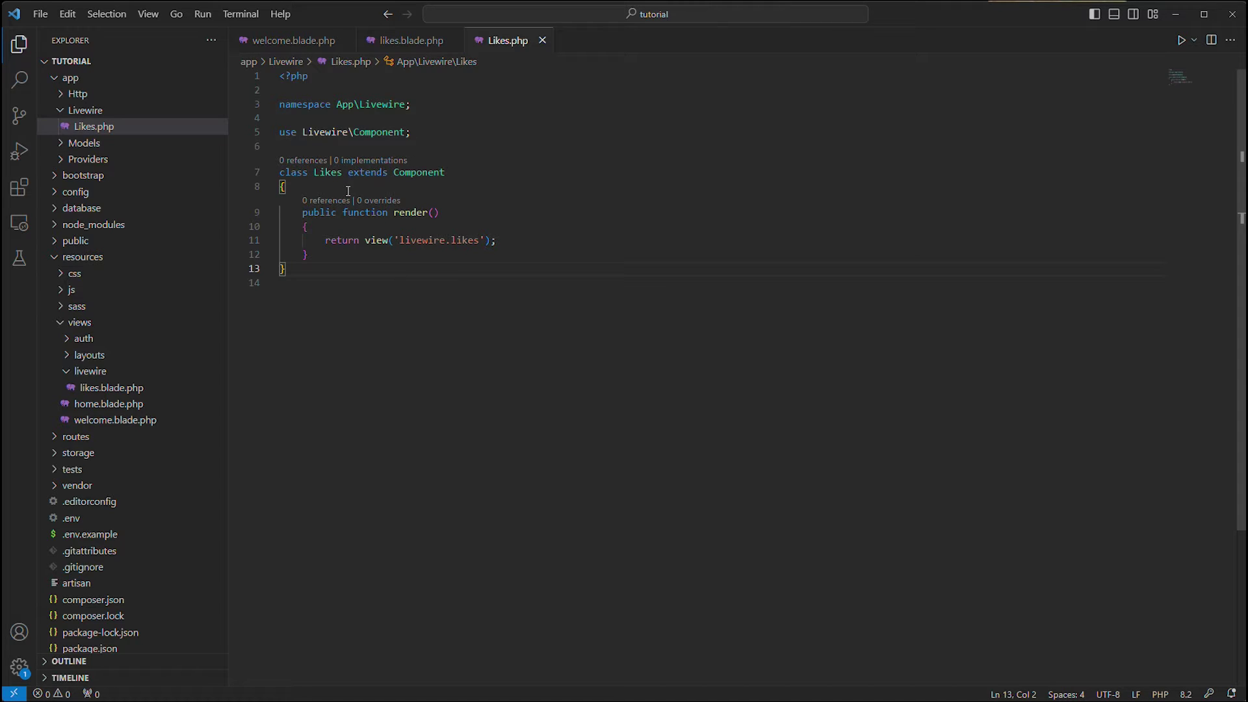
pyautogui.moveTo(280, 173); pyautogui.dragTo(450, 173)
pyautogui.click(459, 177)
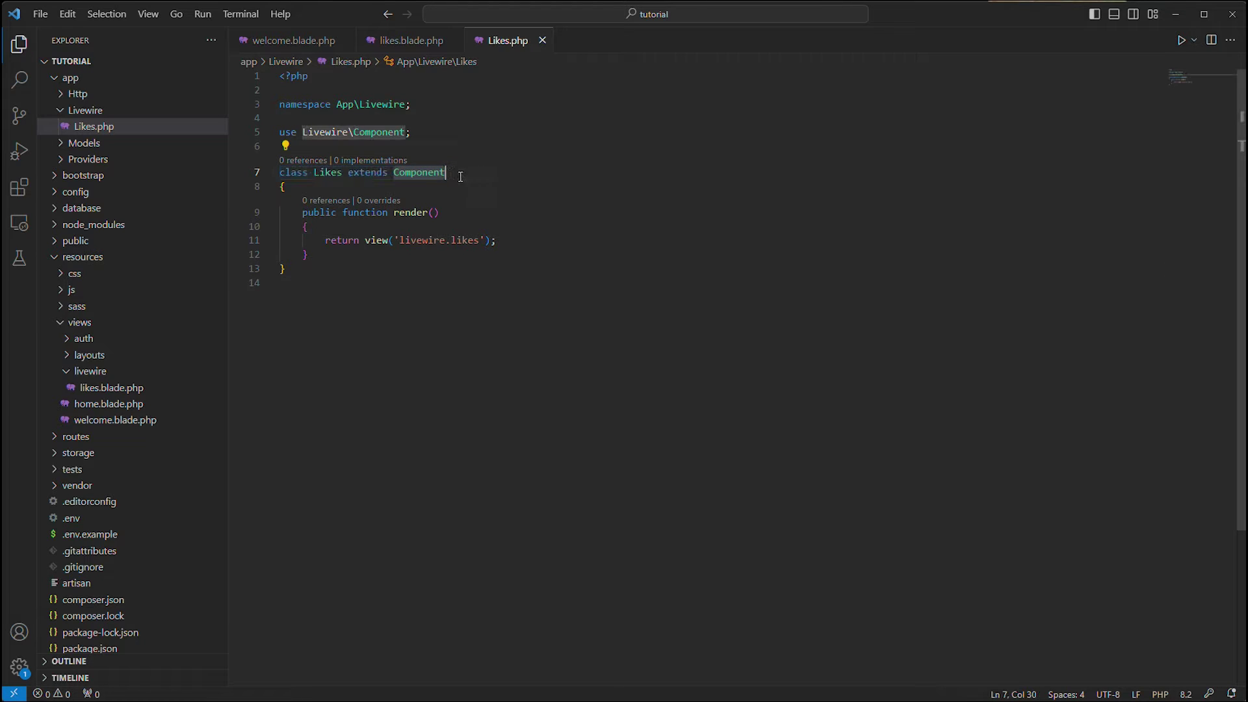
pyautogui.hotkey('ctrl', 'shift', 'Left')
pyautogui.click(461, 176)
pyautogui.click(349, 185)
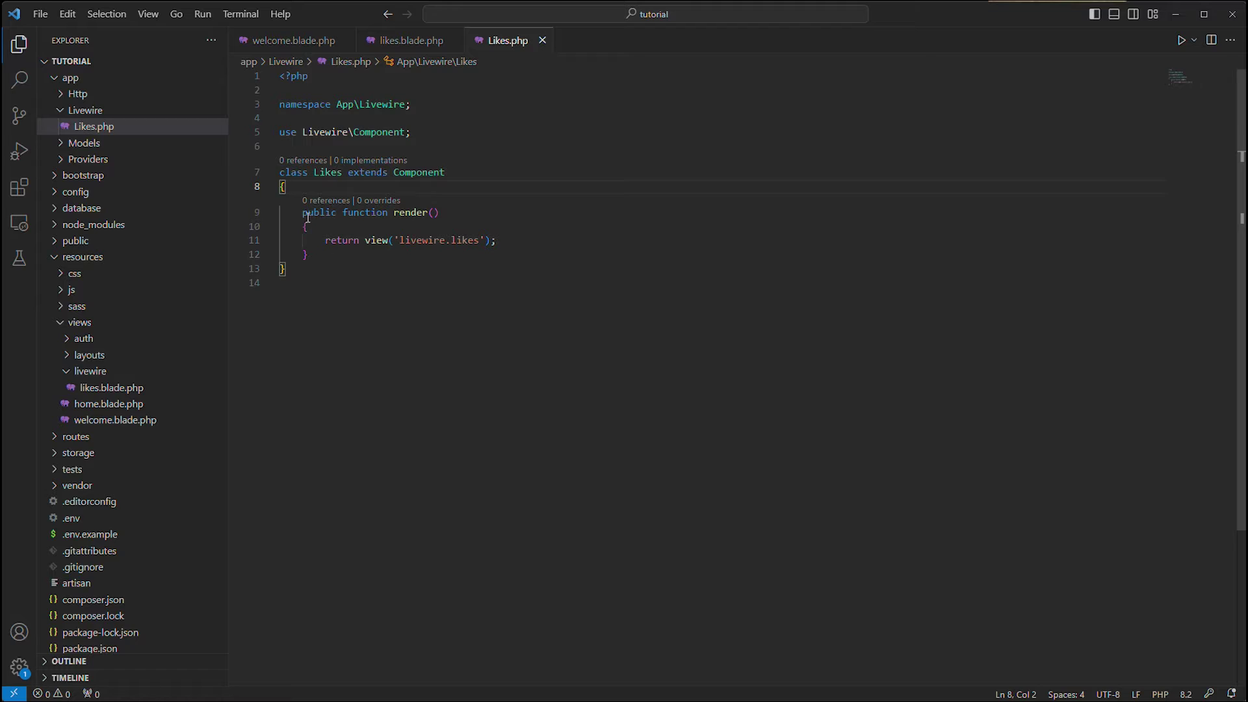
pyautogui.moveTo(302, 213); pyautogui.dragTo(452, 215)
pyautogui.press('Down')
pyautogui.press('Down')
pyautogui.press('Down')
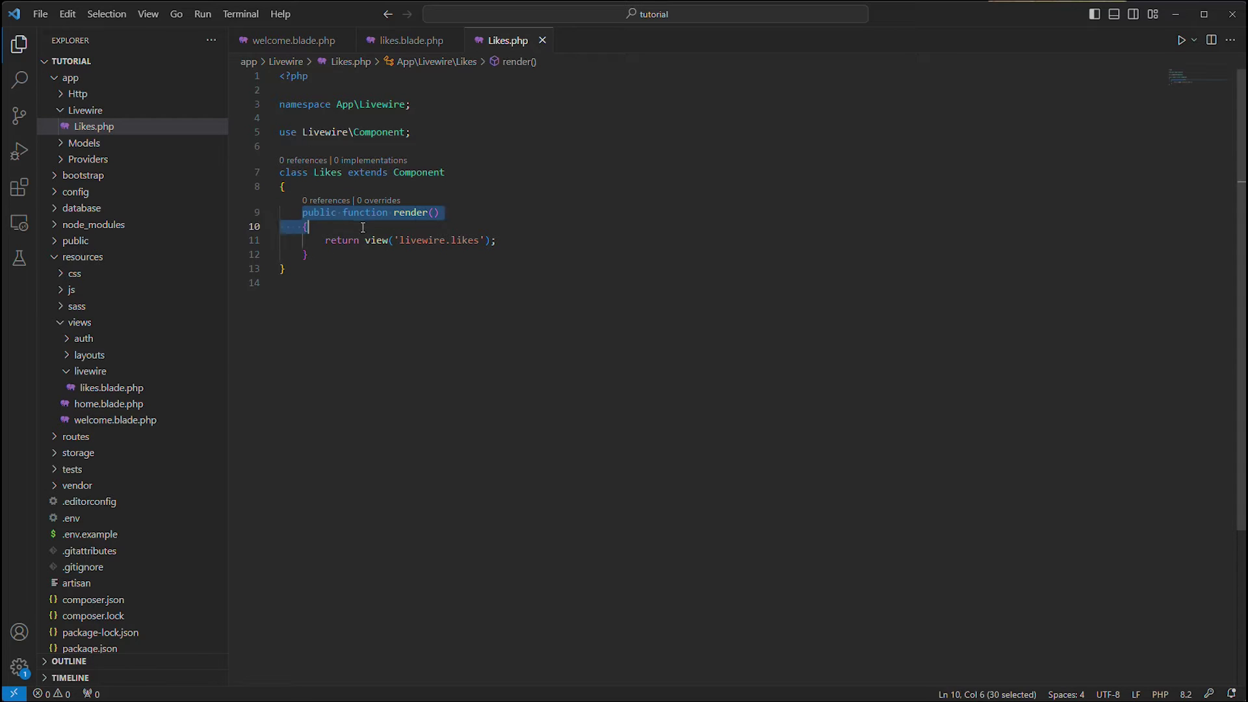
pyautogui.moveTo(368, 230); pyautogui.dragTo(362, 256)
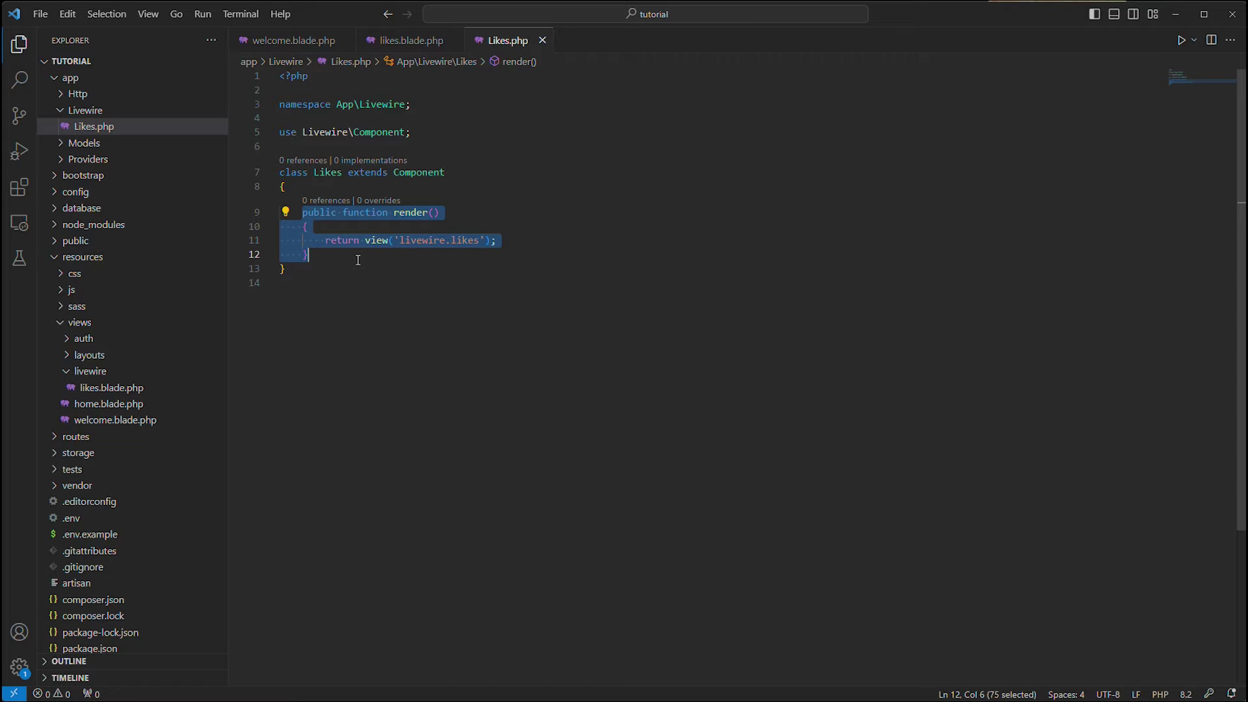
pyautogui.moveTo(303, 212)
pyautogui.mouseDown()
pyautogui.moveTo(326, 244)
pyautogui.moveTo(616, 244)
pyautogui.mouseUp()
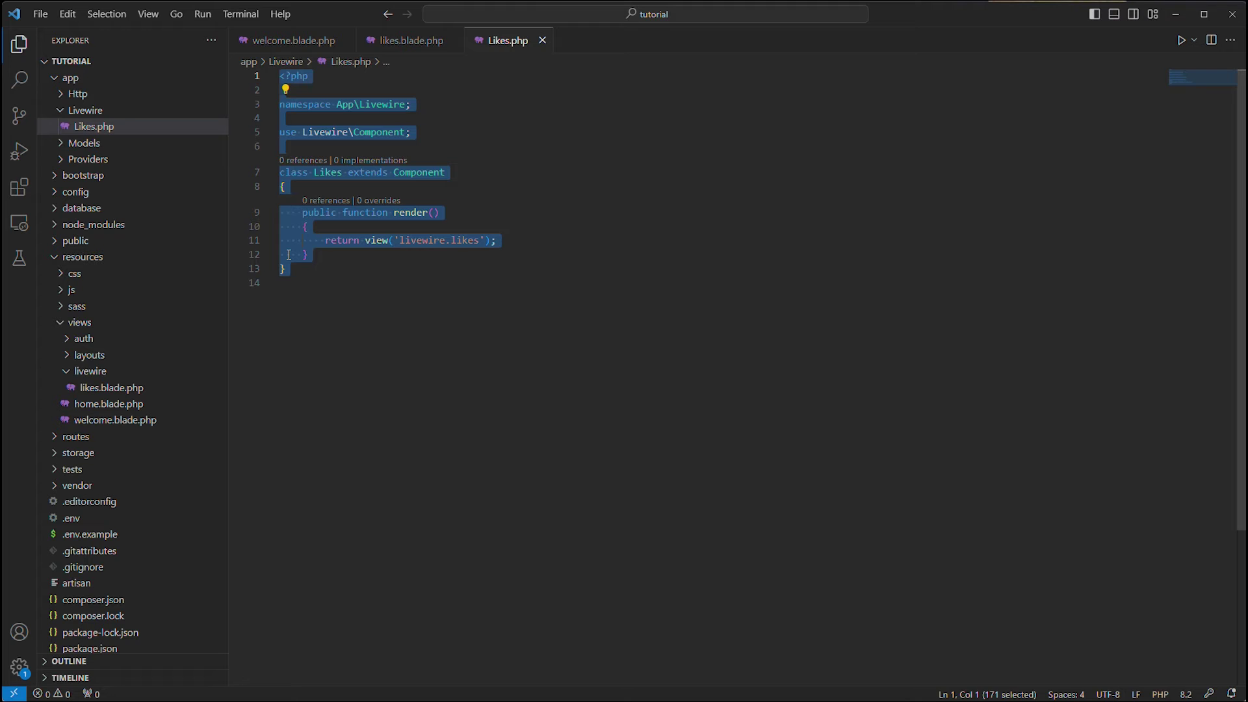
# Review the quote line in the likes.blade.php component view.
pyautogui.click(290, 255)
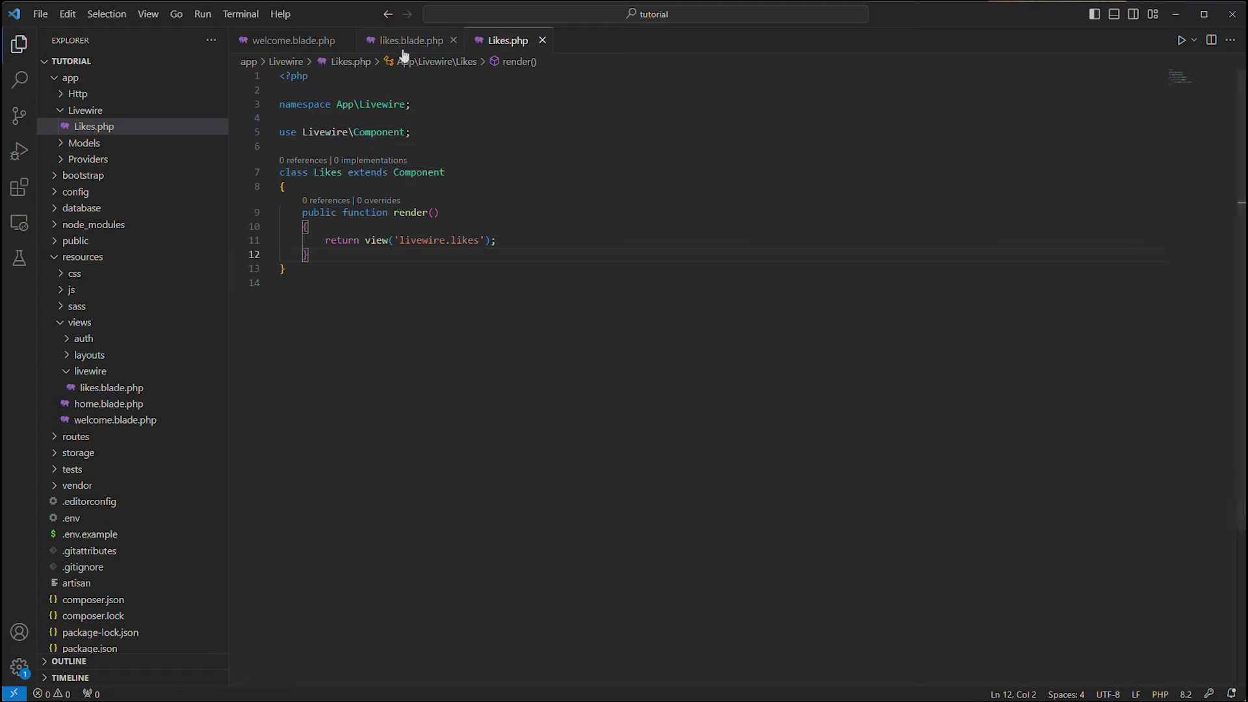
pyautogui.click(411, 41)
pyautogui.moveTo(301, 88); pyautogui.dragTo(646, 103)
pyautogui.click(566, 119)
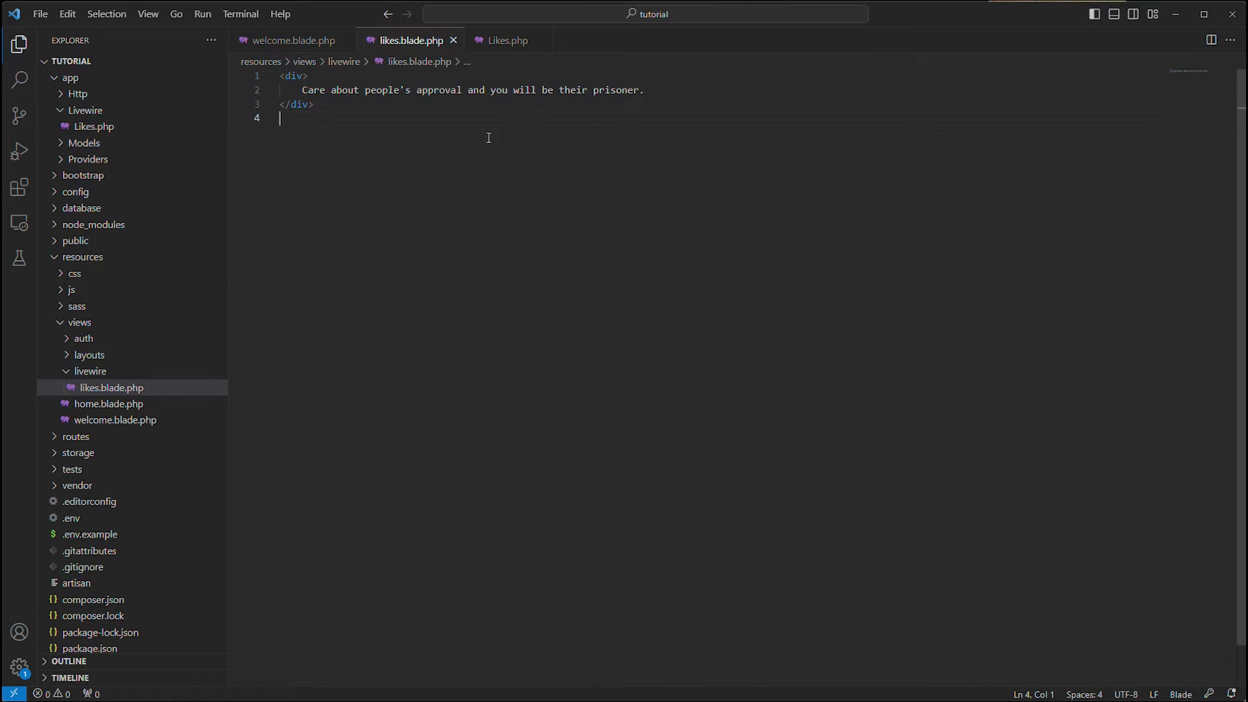
# Add a <livewire:likes /> tag on a new line inside welcome.blade.php's body.
pyautogui.click(327, 43)
pyautogui.scroll(-10, 561, 272)
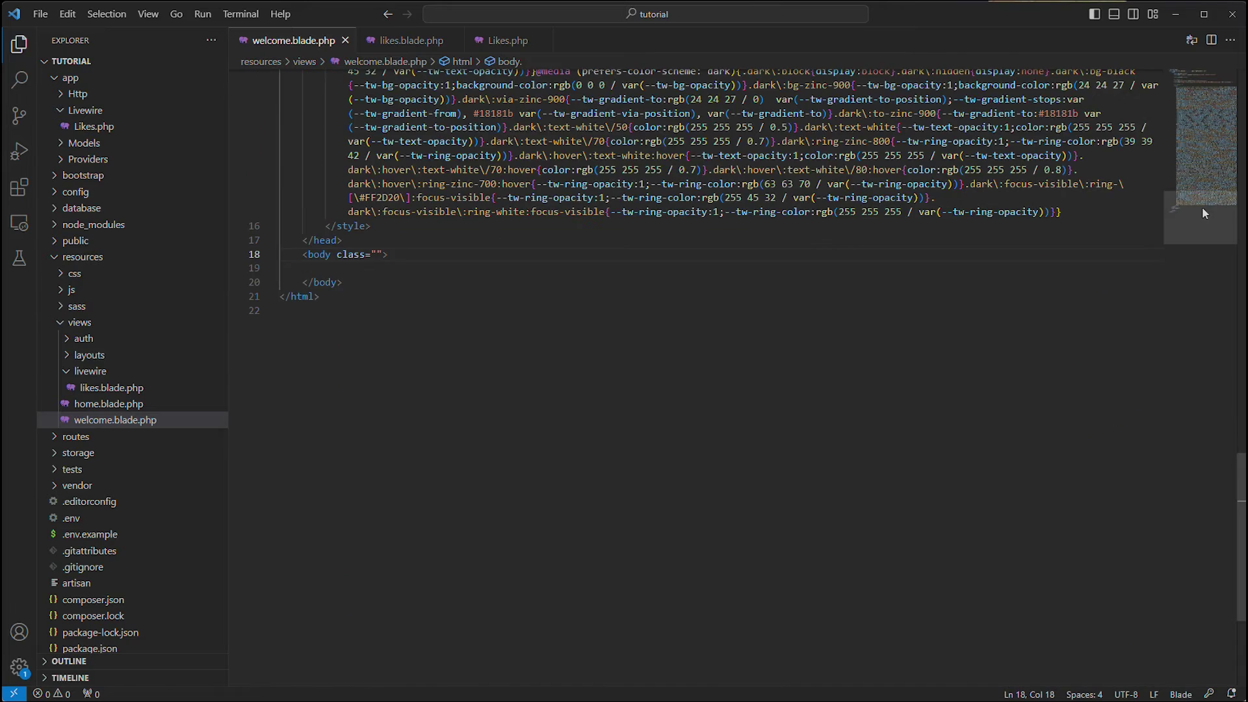
pyautogui.scroll(-5, 698, 215)
pyautogui.click(416, 167)
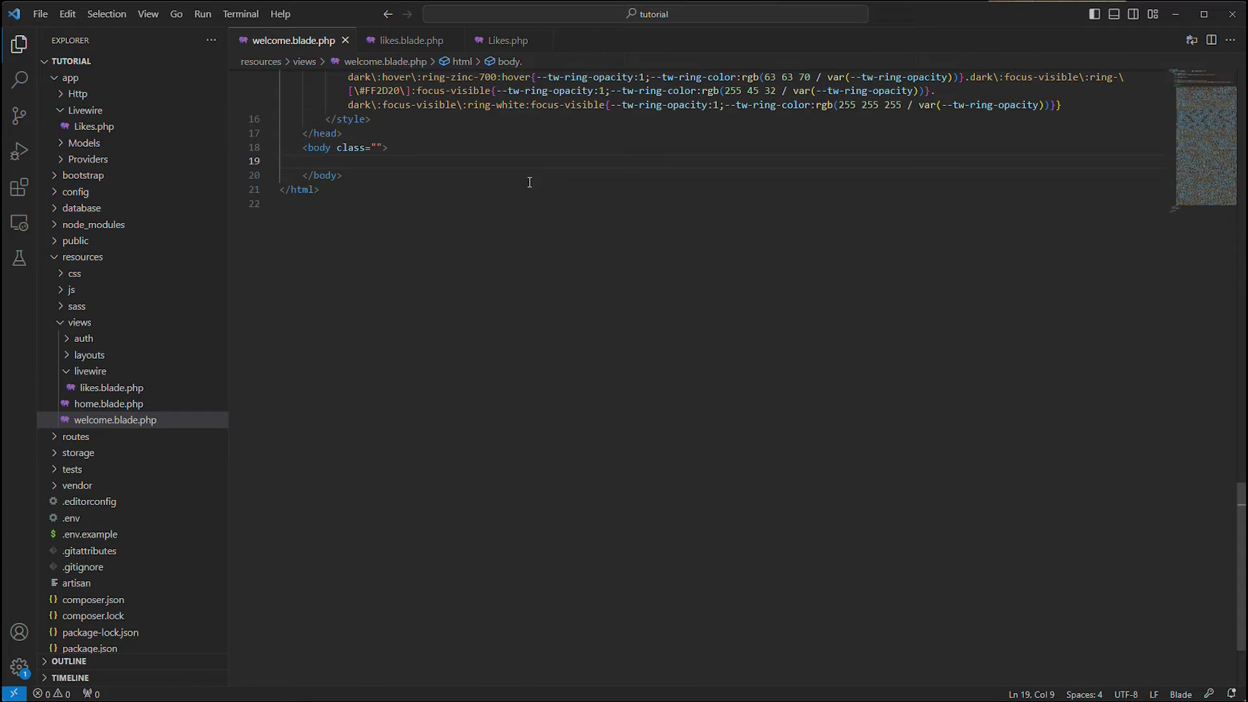
pyautogui.write('<livewi')
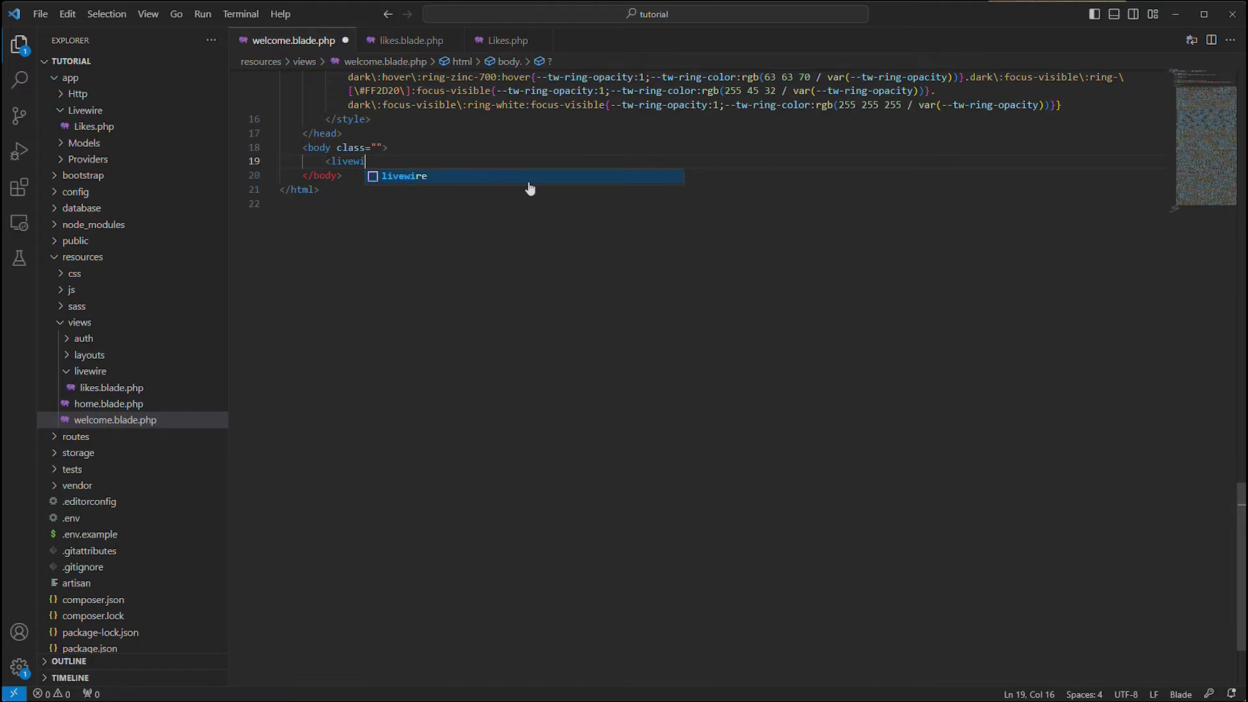
pyautogui.write('re:')
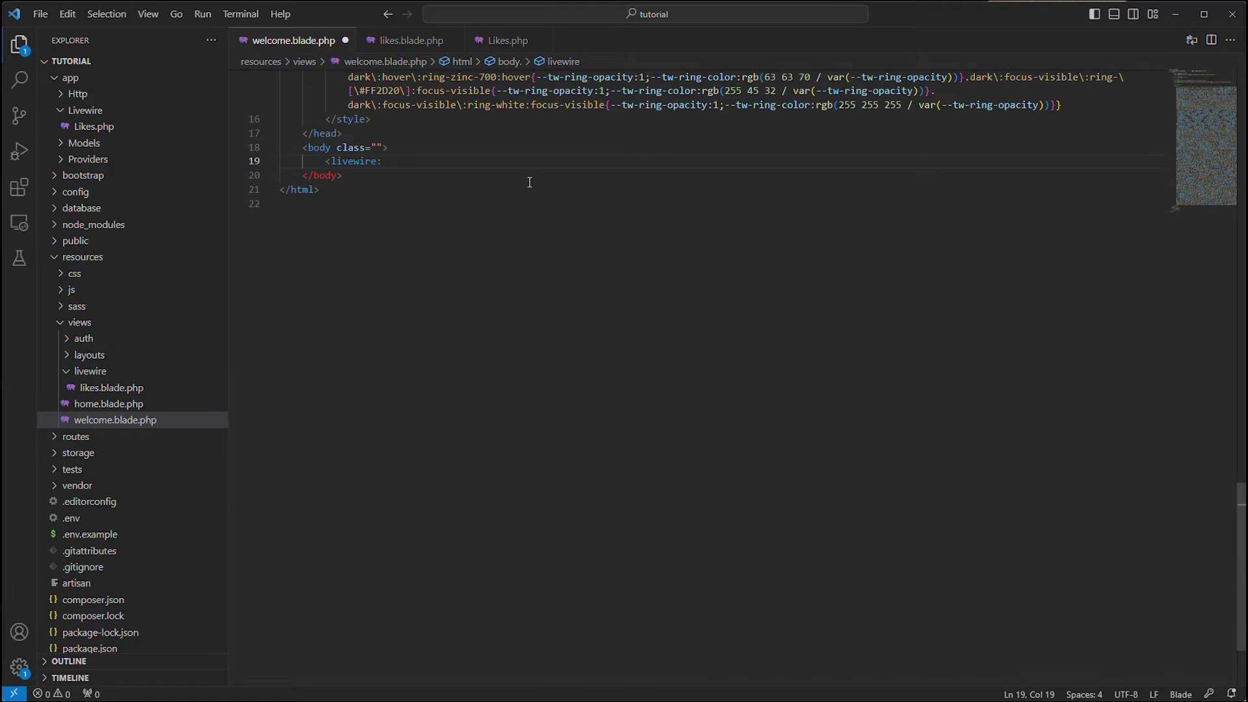
pyautogui.write('likes')
pyautogui.write(' />')
pyautogui.moveTo(332, 161); pyautogui.dragTo(382, 161)
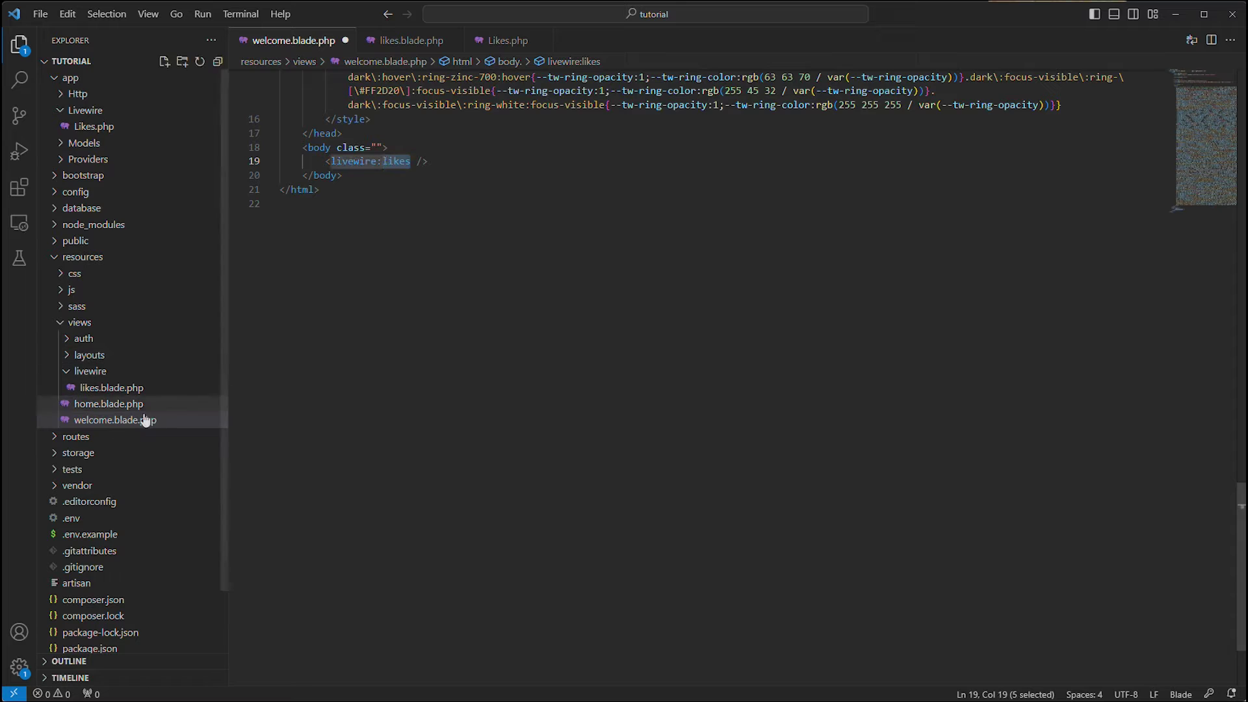
pyautogui.click(140, 390)
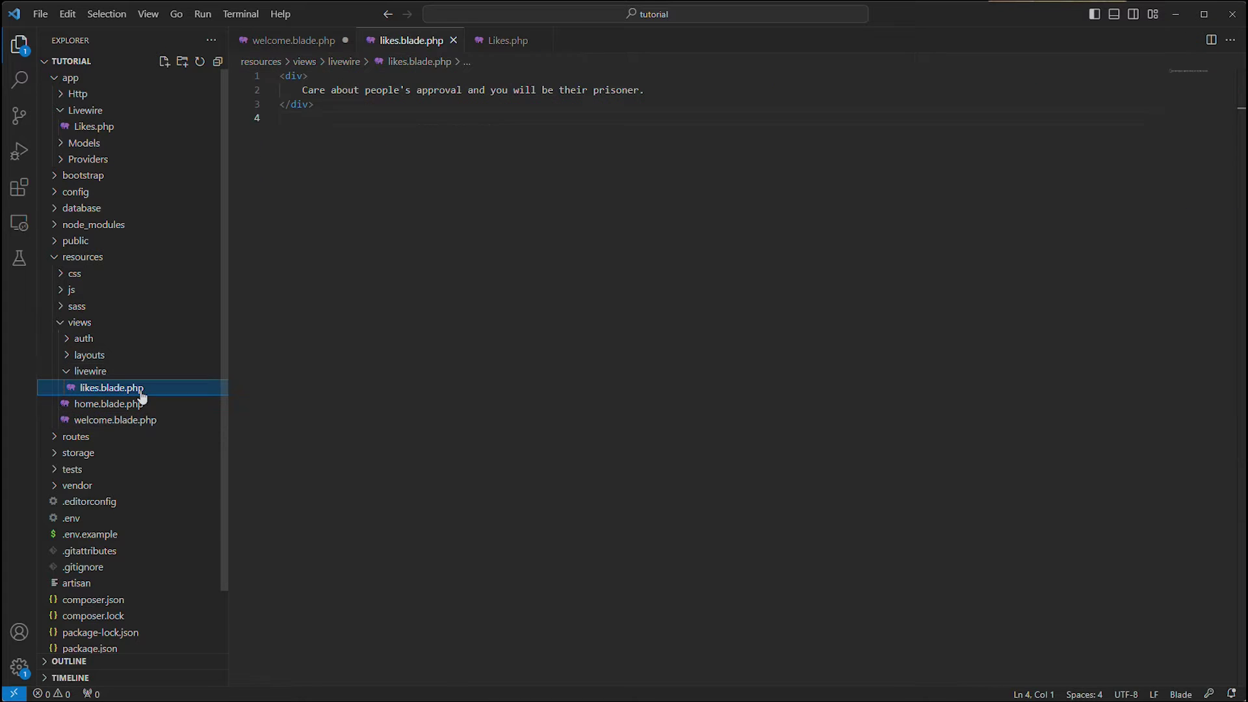
pyautogui.click(141, 423)
pyautogui.click(438, 191)
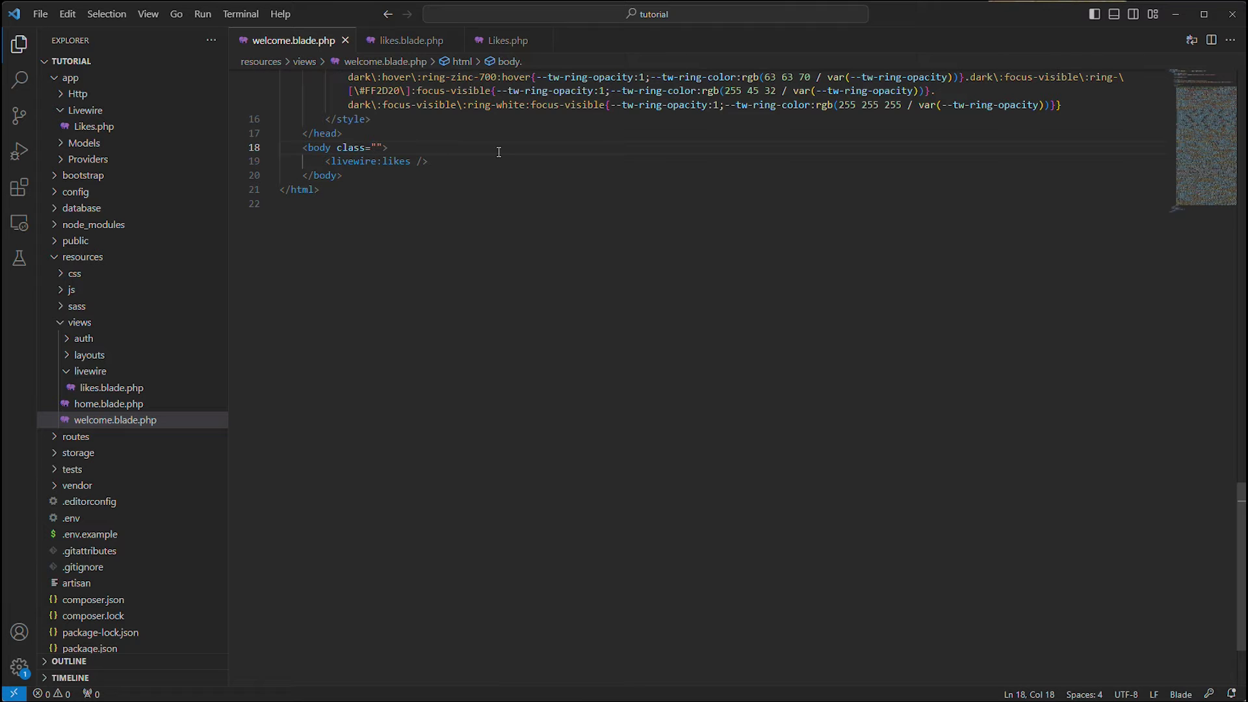
pyautogui.write('container')
# Give the welcome page body class 'container' and save.
pyautogui.hotkey('ctrl', 's')
pyautogui.hotkey('ctrl', 'shift', 'Left')
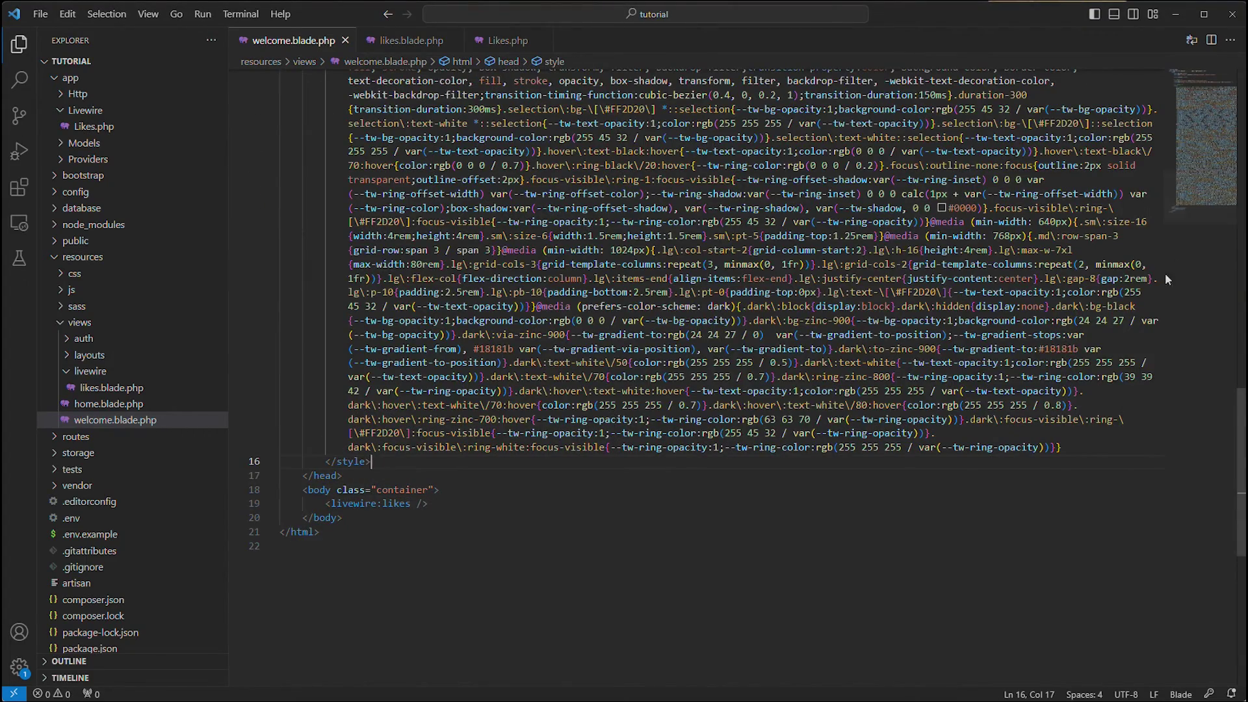
pyautogui.moveTo(1205, 156); pyautogui.dragTo(1204, 94)
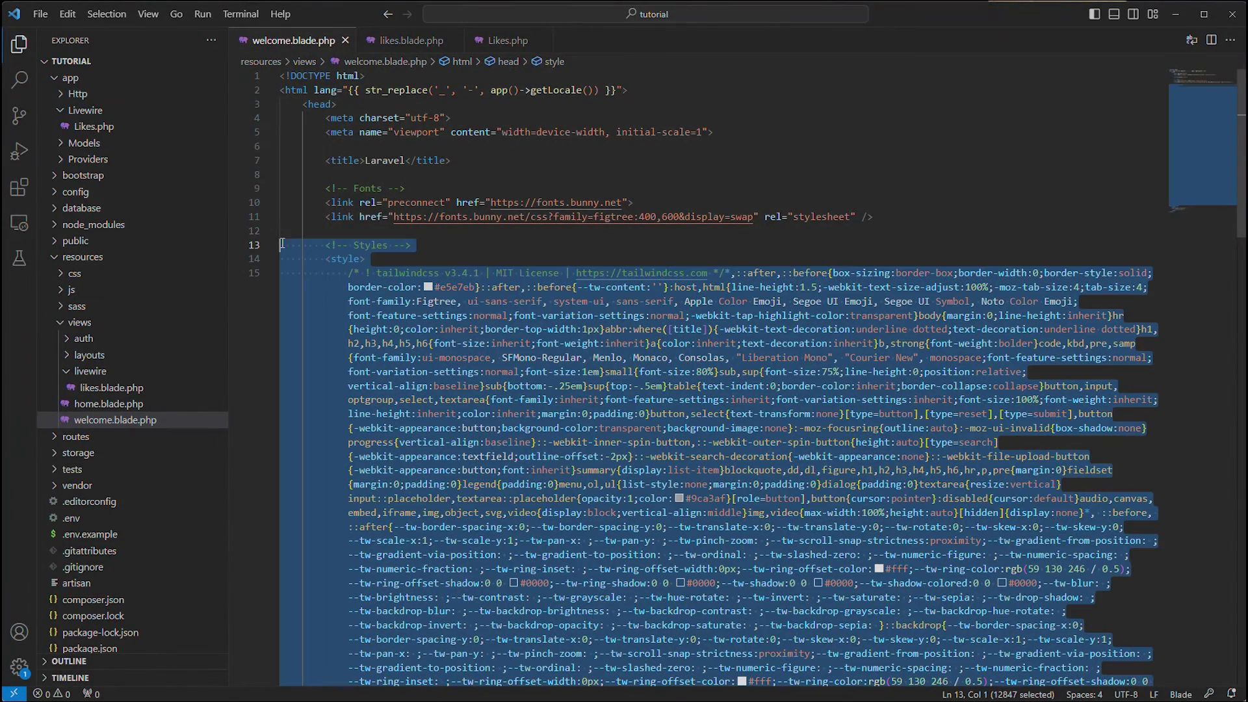
# Delete the inline styles block, then open layouts/app.blade.php.
pyautogui.keyDown('shift'); pyautogui.click(281, 245); pyautogui.keyUp('shift')
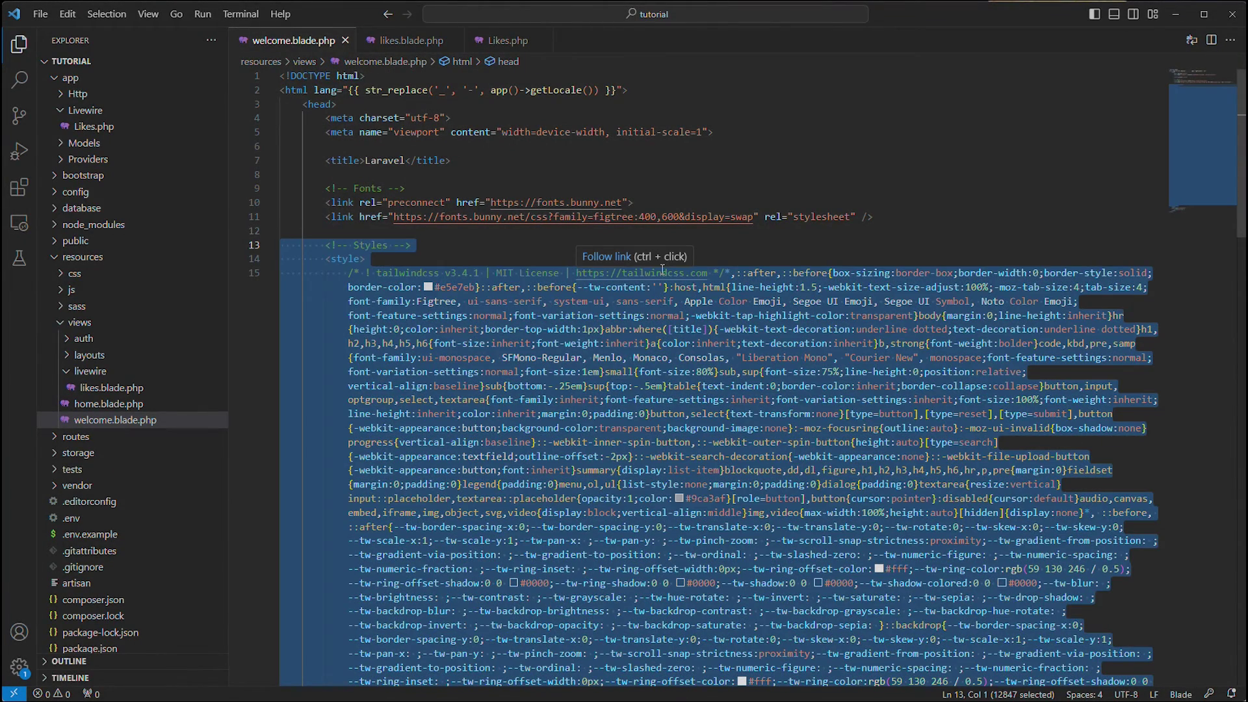
pyautogui.press('Delete')
pyautogui.press('Up')
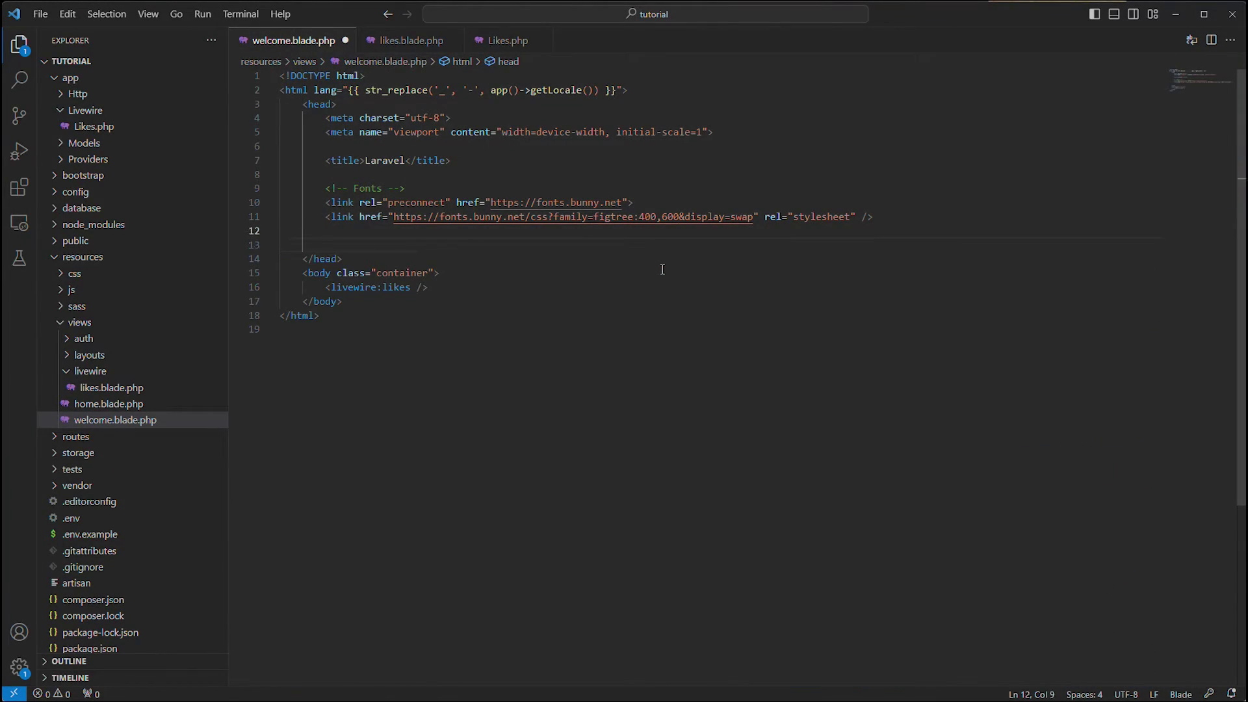
pyautogui.click(86, 356)
pyautogui.click(110, 373)
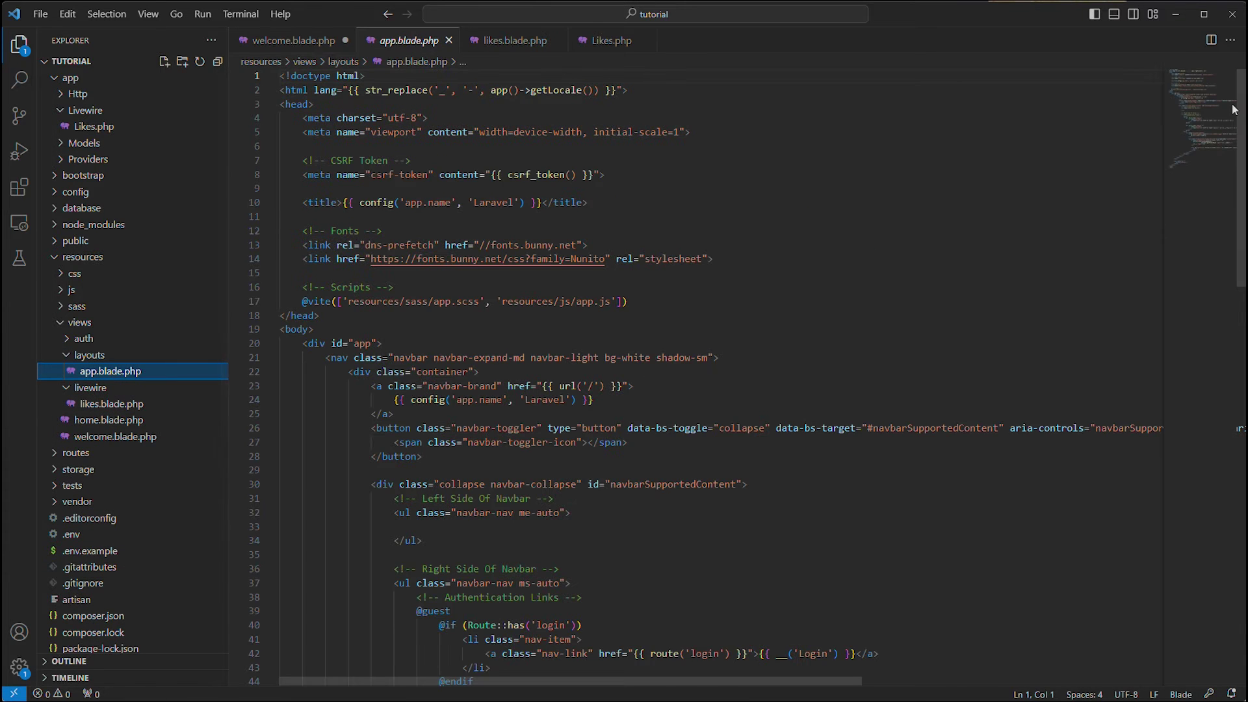
pyautogui.click(1223, 154)
pyautogui.moveTo(1224, 153); pyautogui.dragTo(1219, 88)
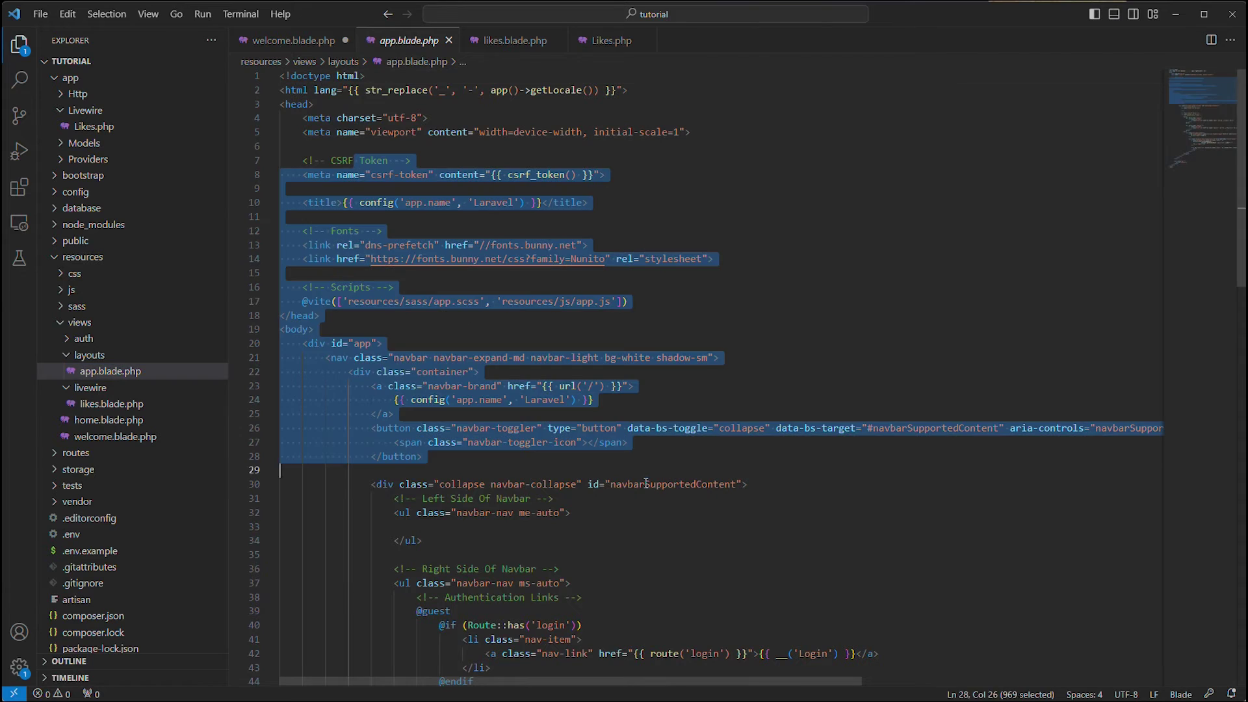
pyautogui.moveTo(582, 625); pyautogui.dragTo(280, 187)
pyautogui.click(668, 485)
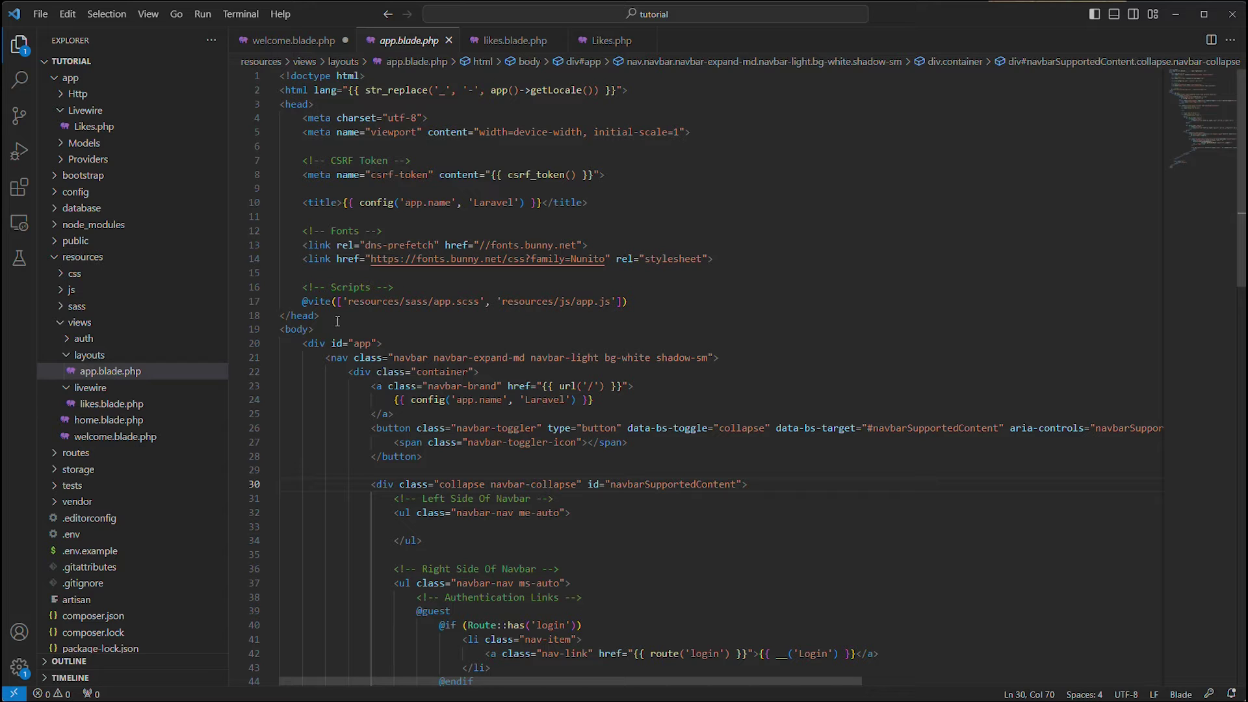
pyautogui.moveTo(130, 440)
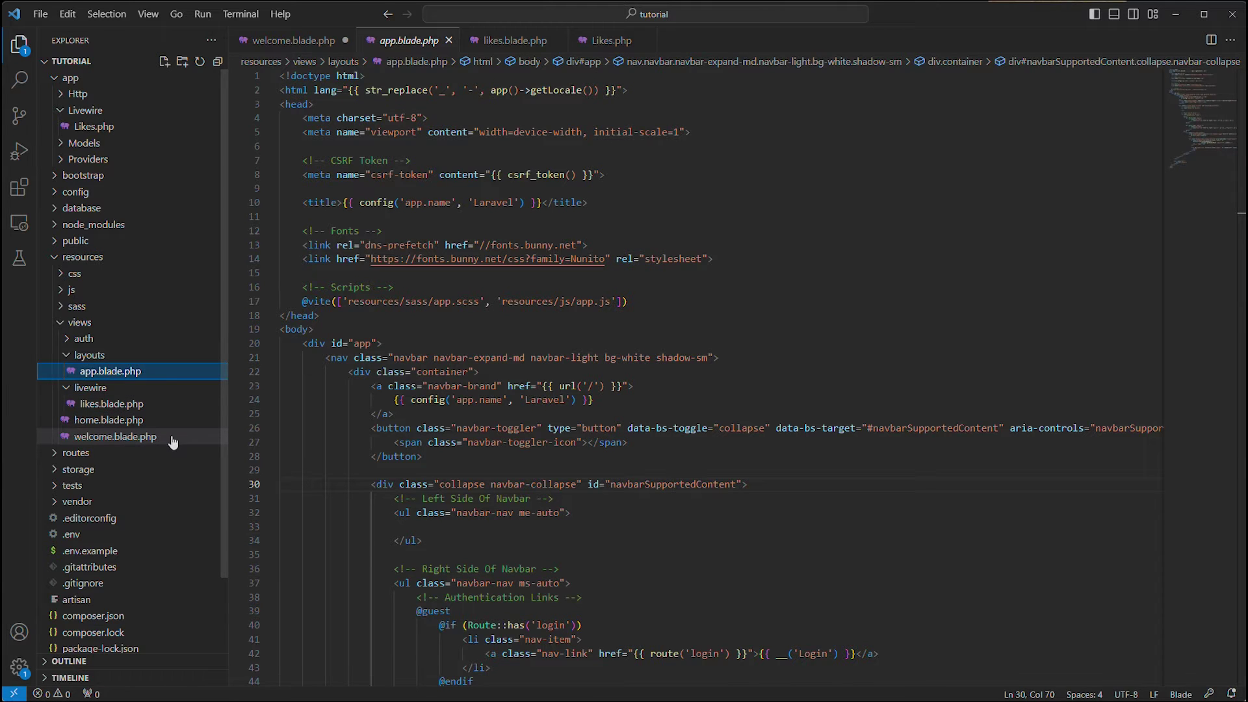
pyautogui.click(156, 438)
pyautogui.click(149, 381)
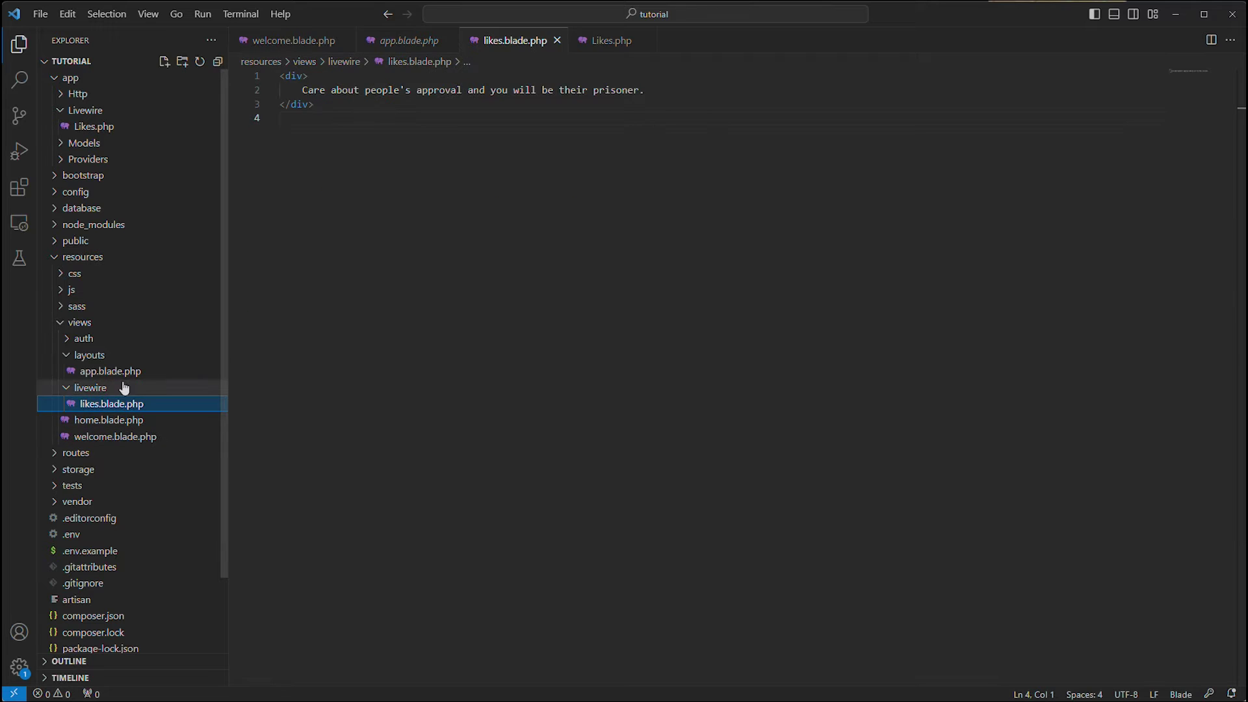
pyautogui.click(110, 370)
pyautogui.click(651, 315)
pyautogui.click(651, 302)
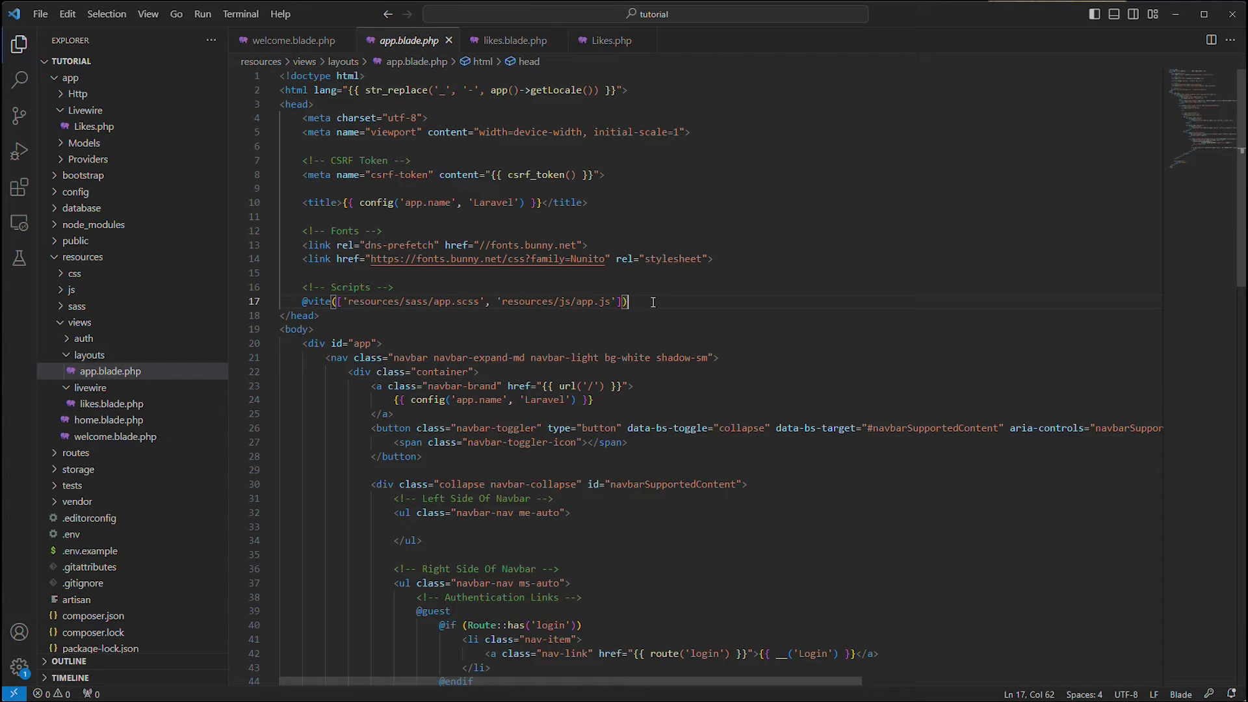
pyautogui.click(89, 355)
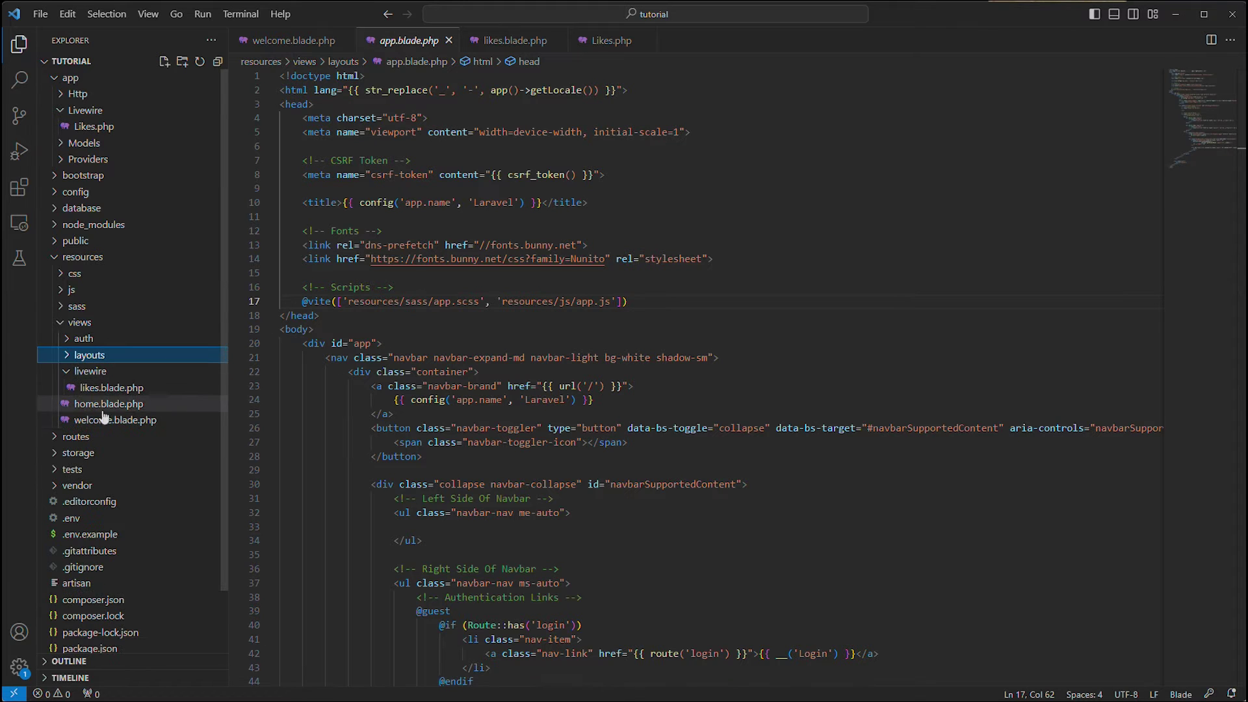
pyautogui.click(108, 420)
pyautogui.hotkey('ctrl', 'a')
pyautogui.click(415, 381)
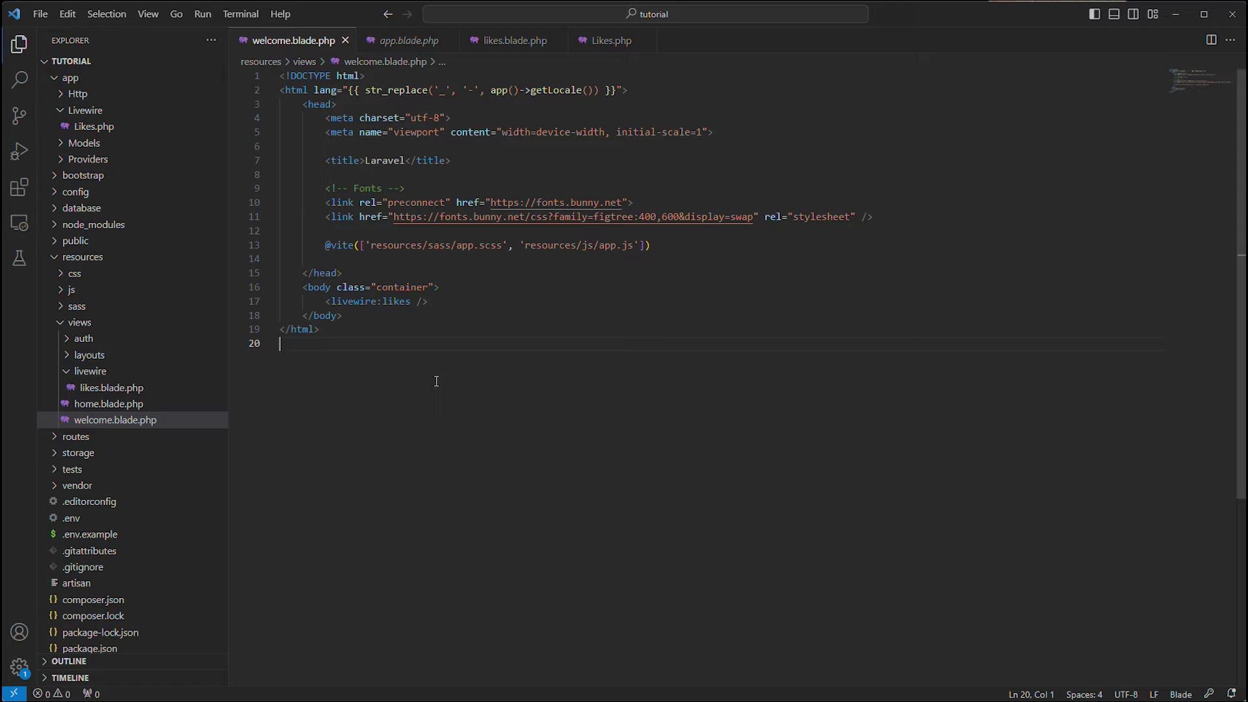
pyautogui.moveTo(326, 245); pyautogui.dragTo(650, 245)
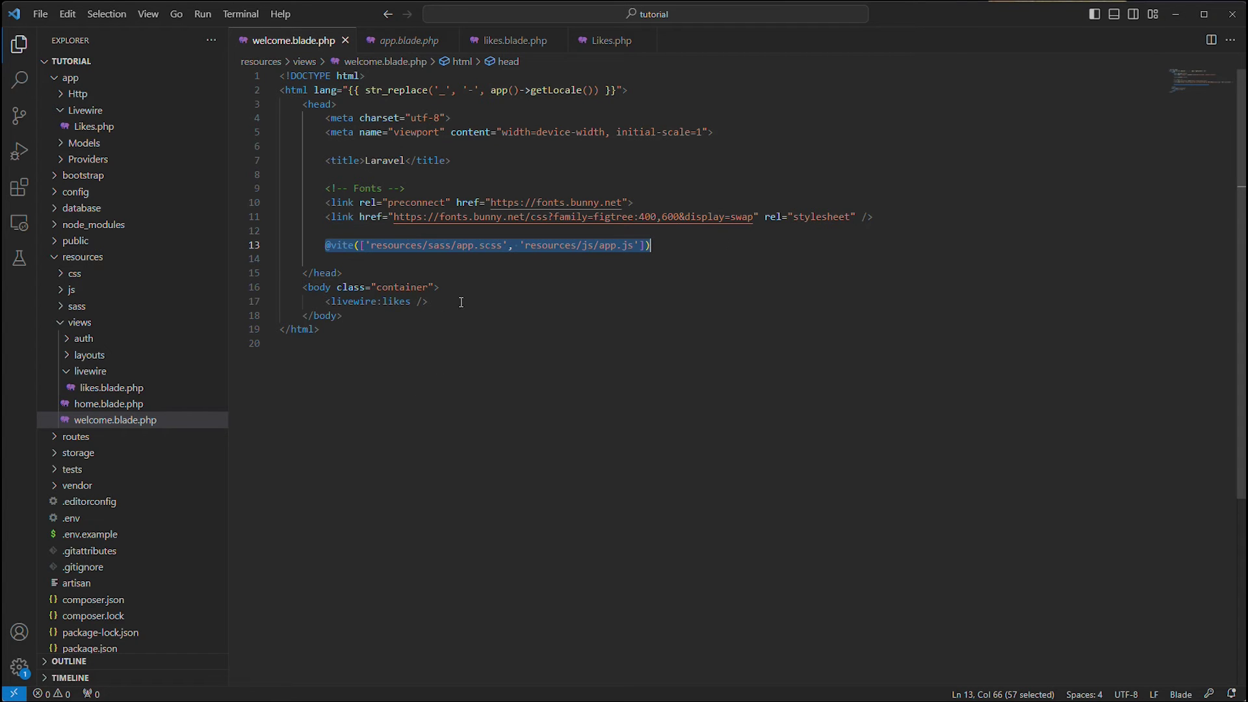
pyautogui.moveTo(325, 245)
pyautogui.mouseDown()
pyautogui.moveTo(747, 244)
pyautogui.moveTo(219, 249)
pyautogui.mouseUp()
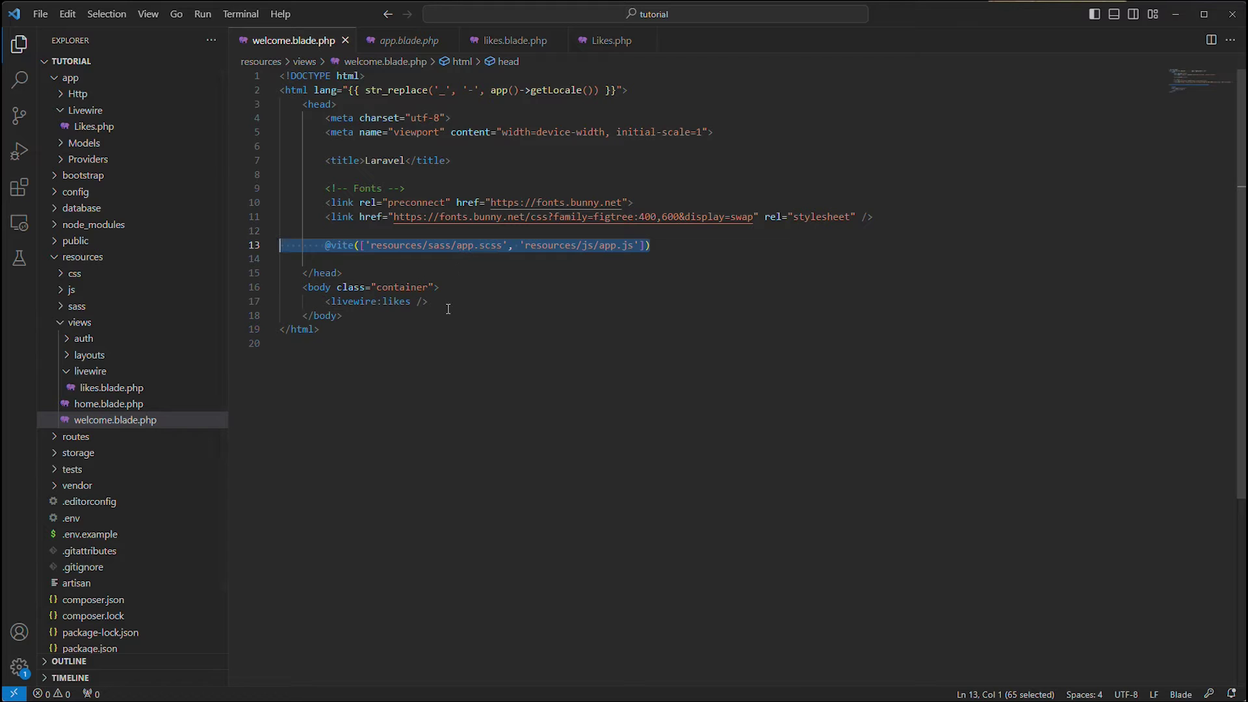
# Replace the quote with a text input that has class 'form-control'.
pyautogui.hotkey('ctrl', 'Tab')
pyautogui.press('BackSpace')
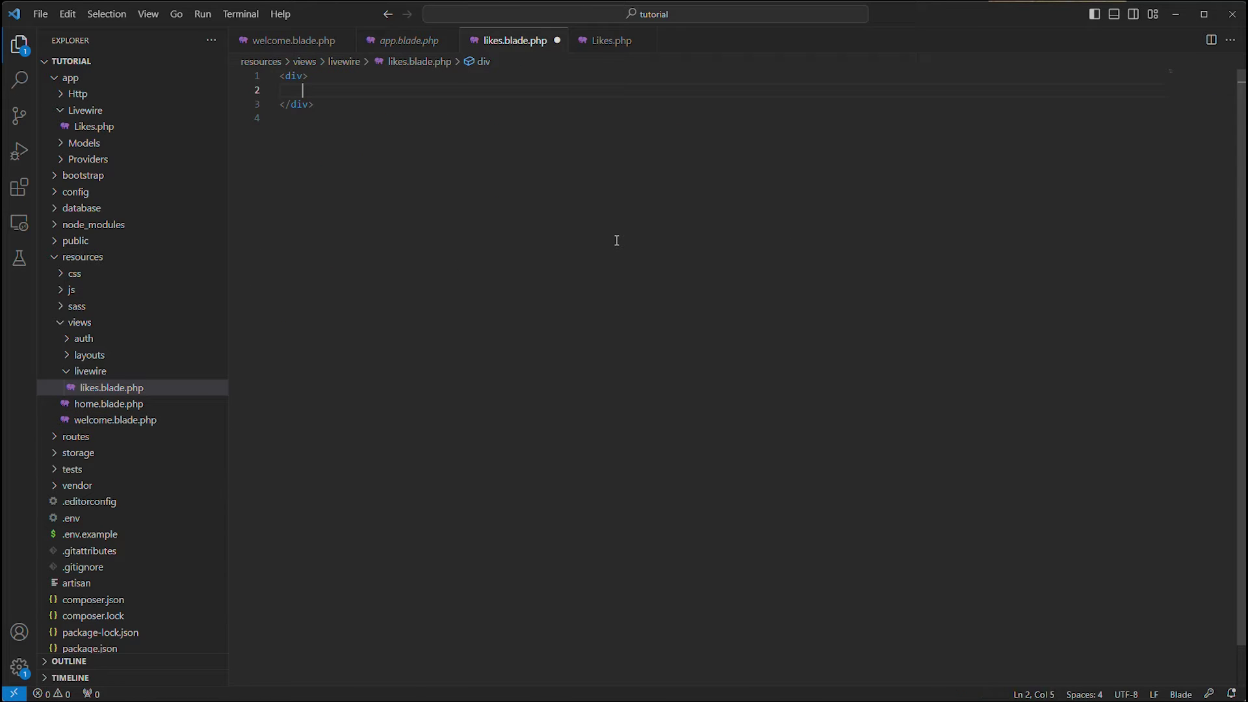
pyautogui.write('input')
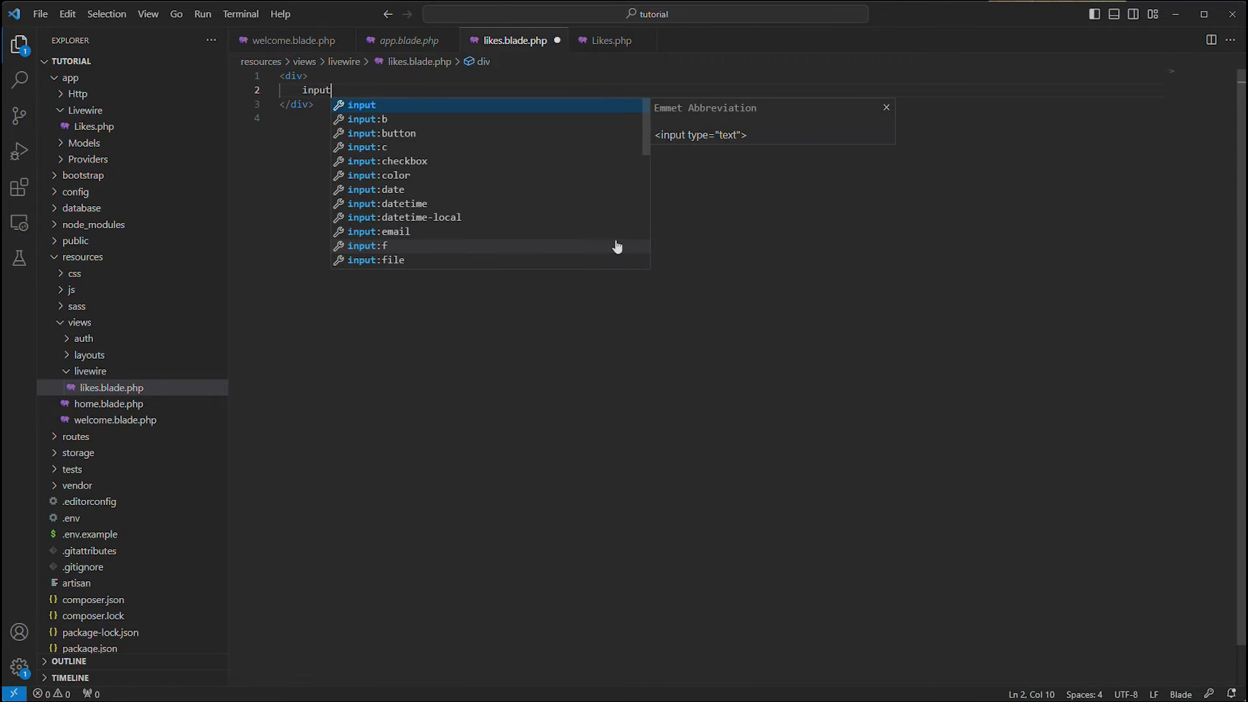
pyautogui.press('Tab')
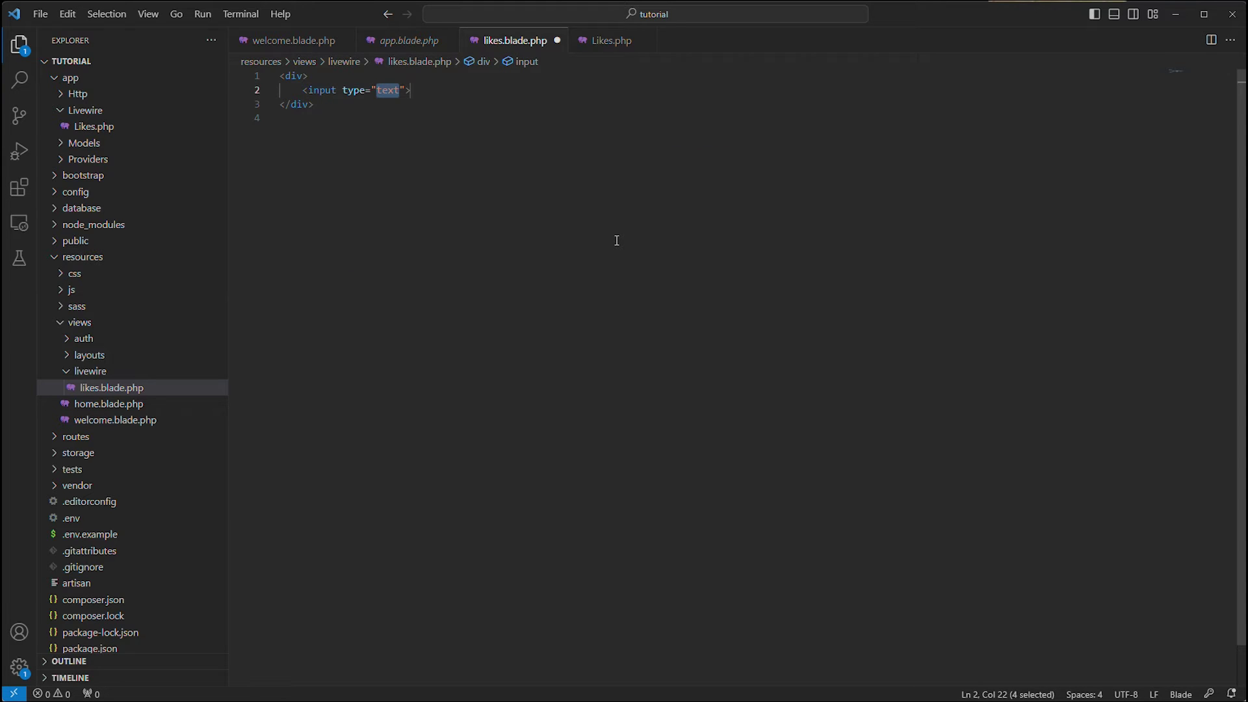
pyautogui.press('Left')
pyautogui.press('Left')
pyautogui.press('Left')
pyautogui.write('cl')
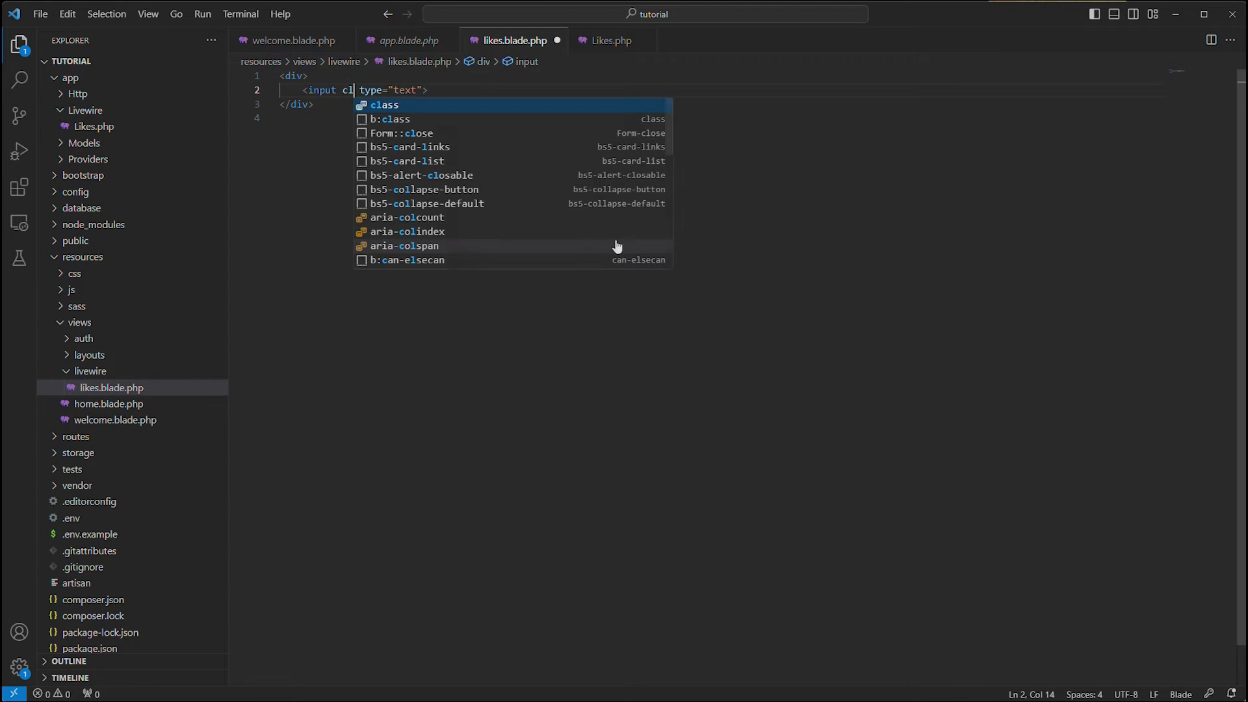
pyautogui.press('Tab')
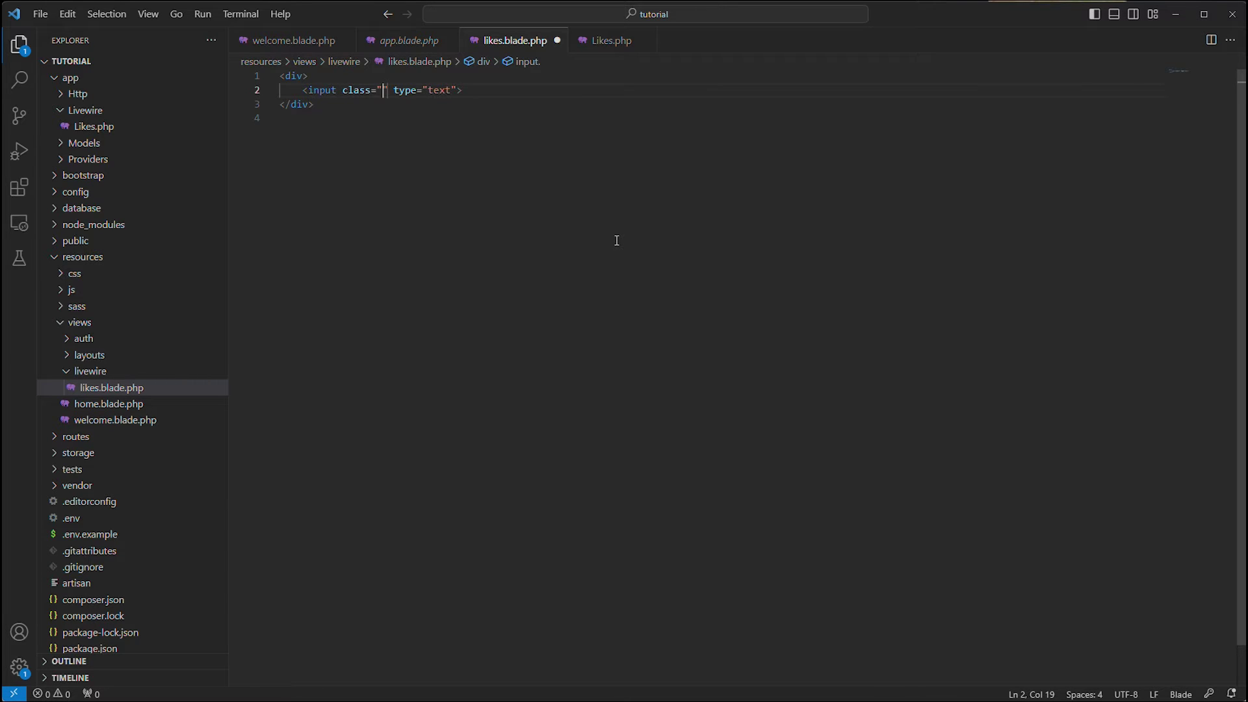
pyautogui.write('form')
pyautogui.write('-control')
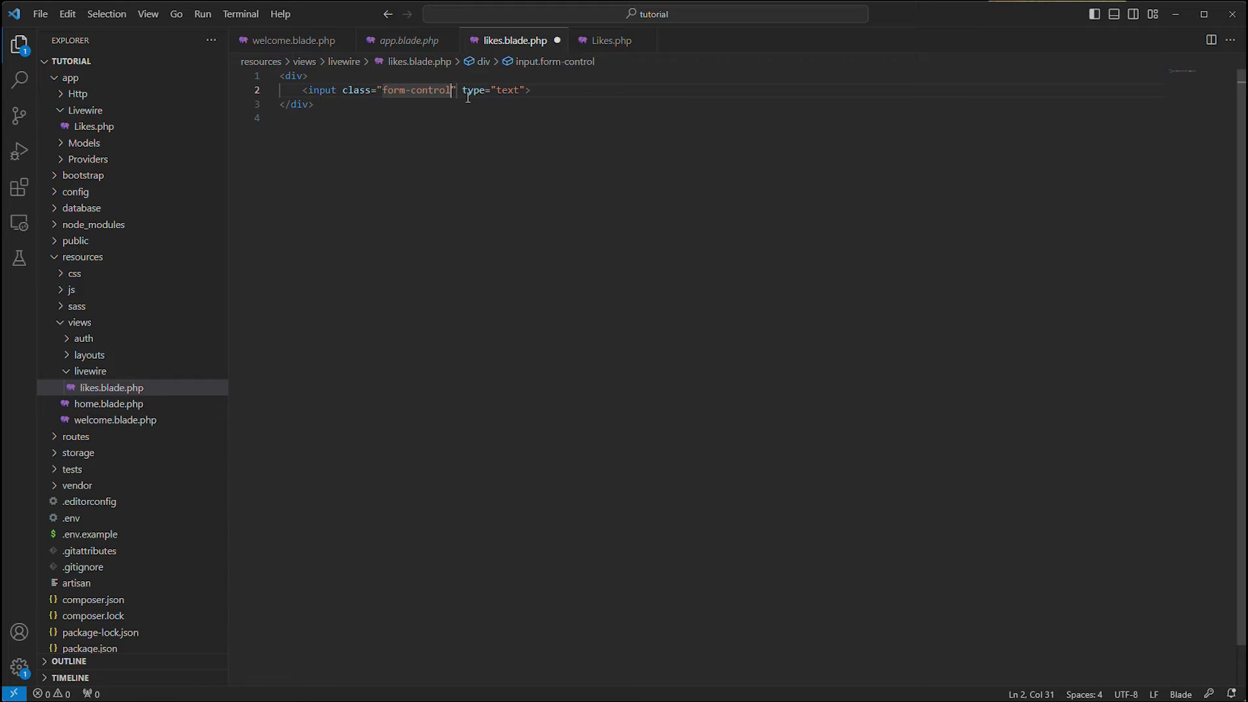
pyautogui.moveTo(384, 90); pyautogui.dragTo(452, 90)
pyautogui.click(527, 90)
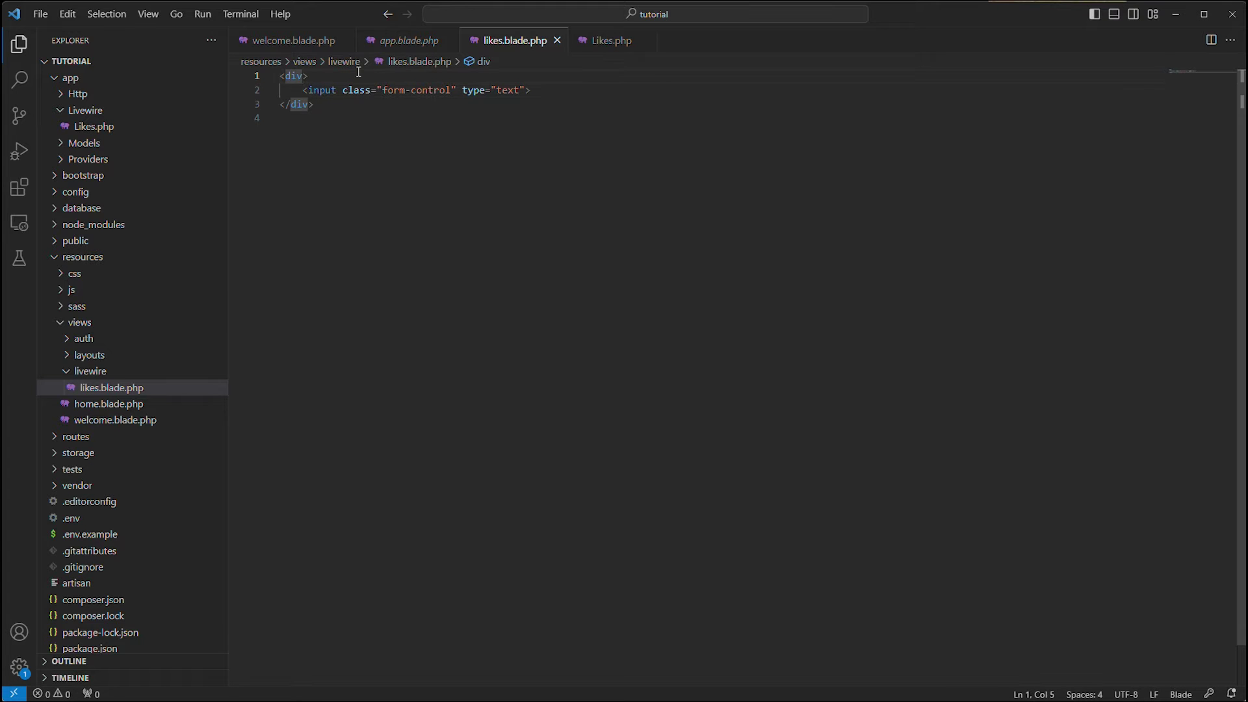
pyautogui.write('class="p-3')
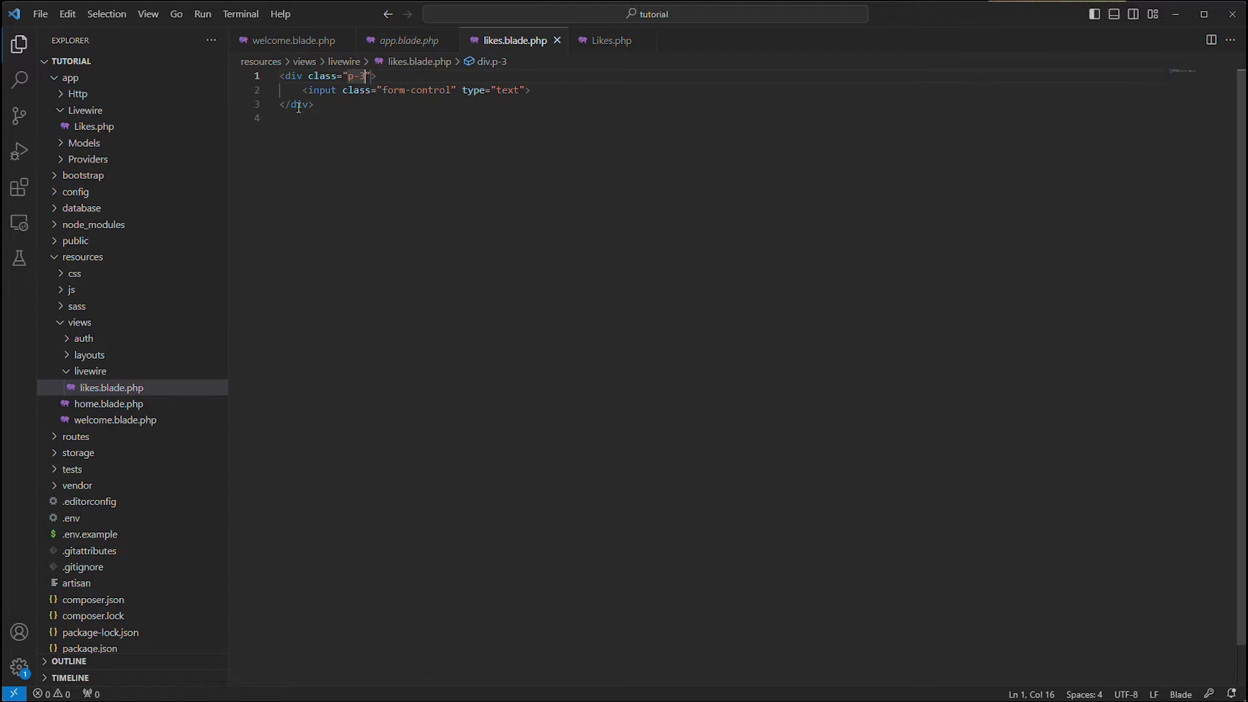
# Insert a 'Likes Count' label below the opening div.
pyautogui.click(404, 80)
pyautogui.press('BackSpace')
pyautogui.press('Return')
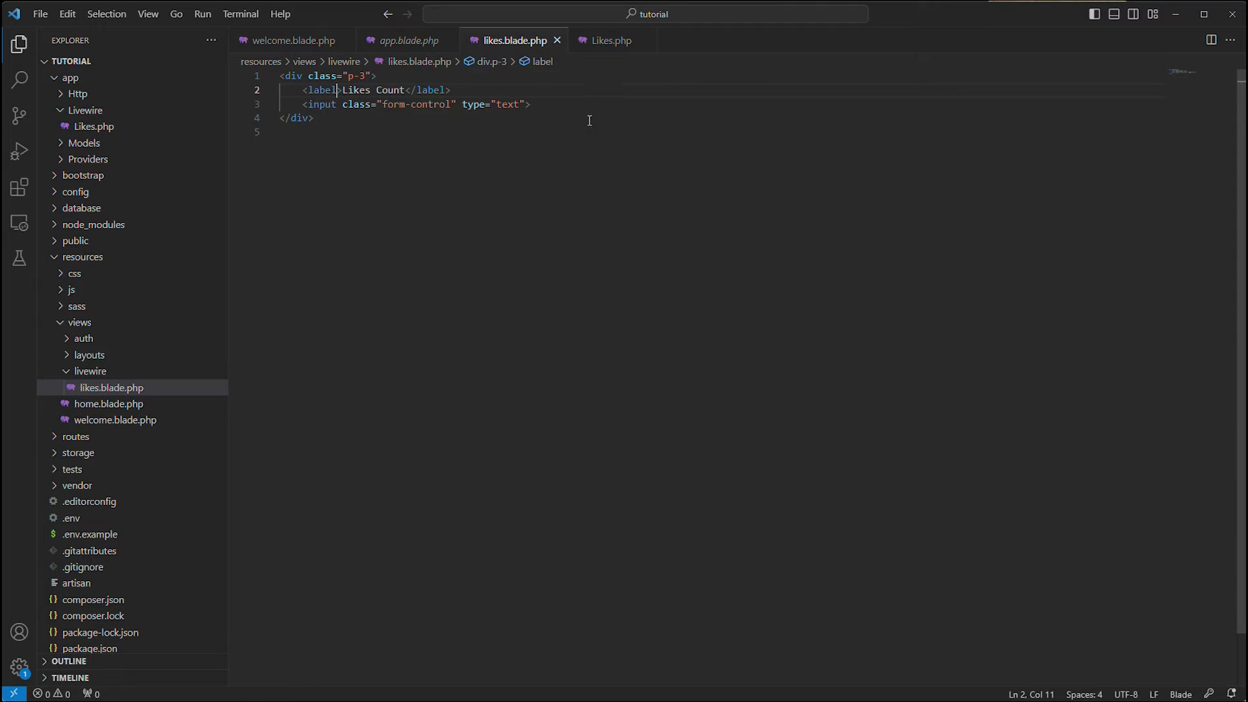
# Add $var = 100; to the Likes render method and save.
pyautogui.click(605, 43)
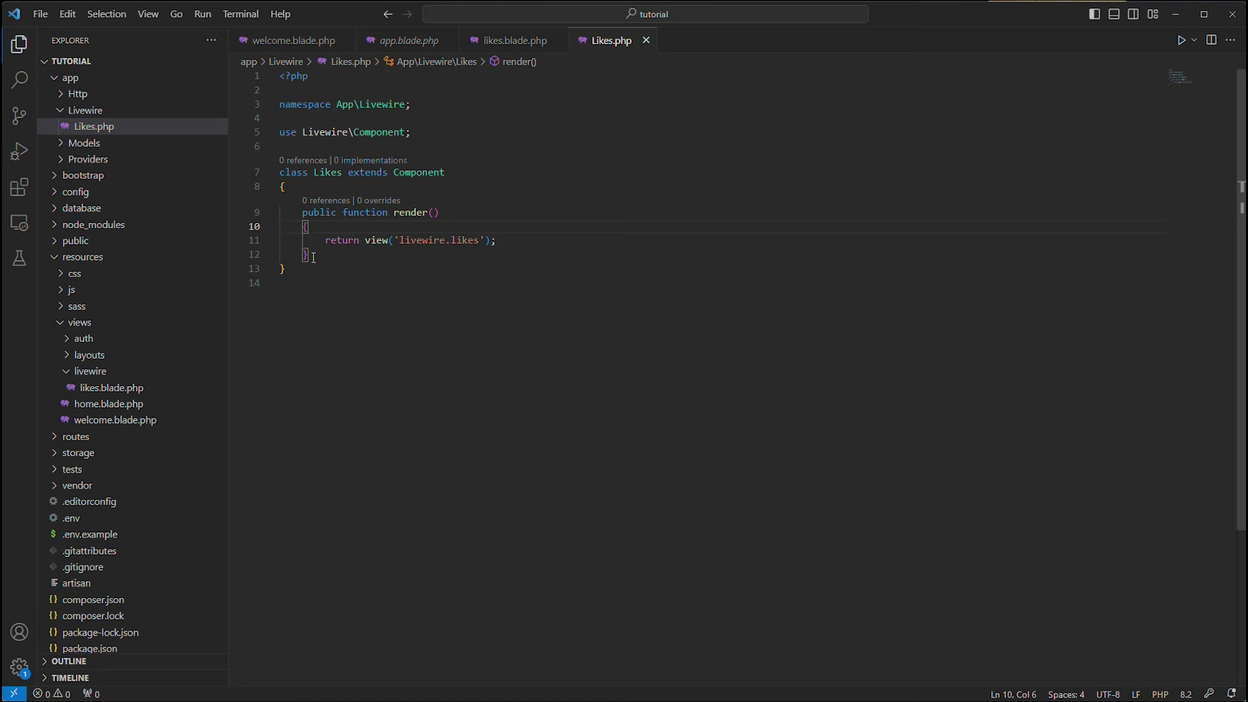
pyautogui.press('Return')
pyautogui.write('$var = ')
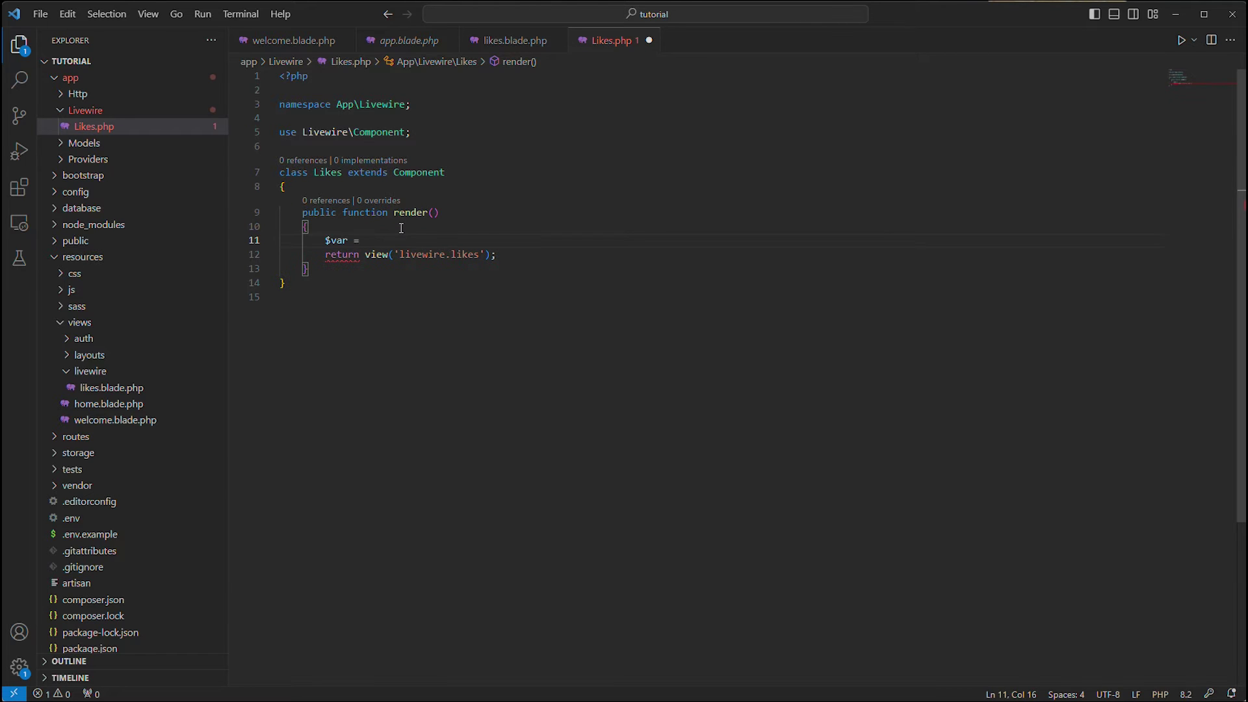
pyautogui.write('100;')
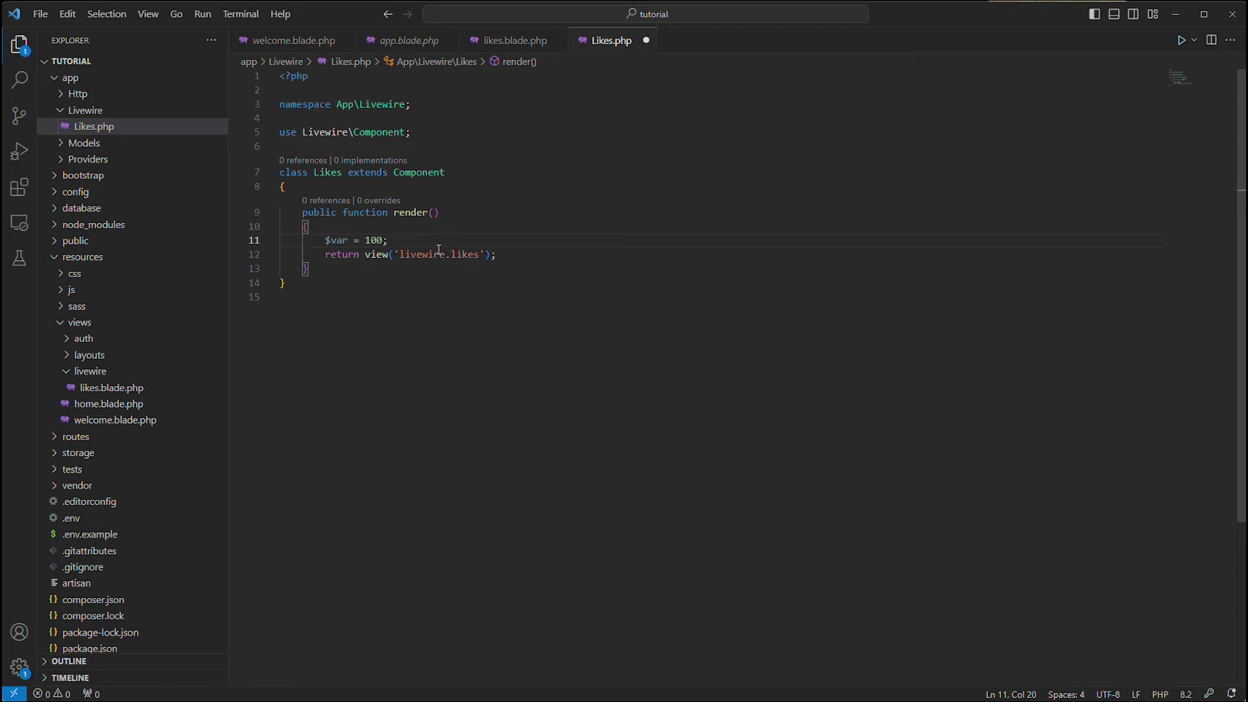
pyautogui.hotkey('ctrl', 's')
pyautogui.hotkey('shift', 'Home')
pyautogui.click(420, 243)
# Pass ['var' => $var] to the livewire.likes view call and save.
pyautogui.click(488, 255)
pyautogui.write(', ')
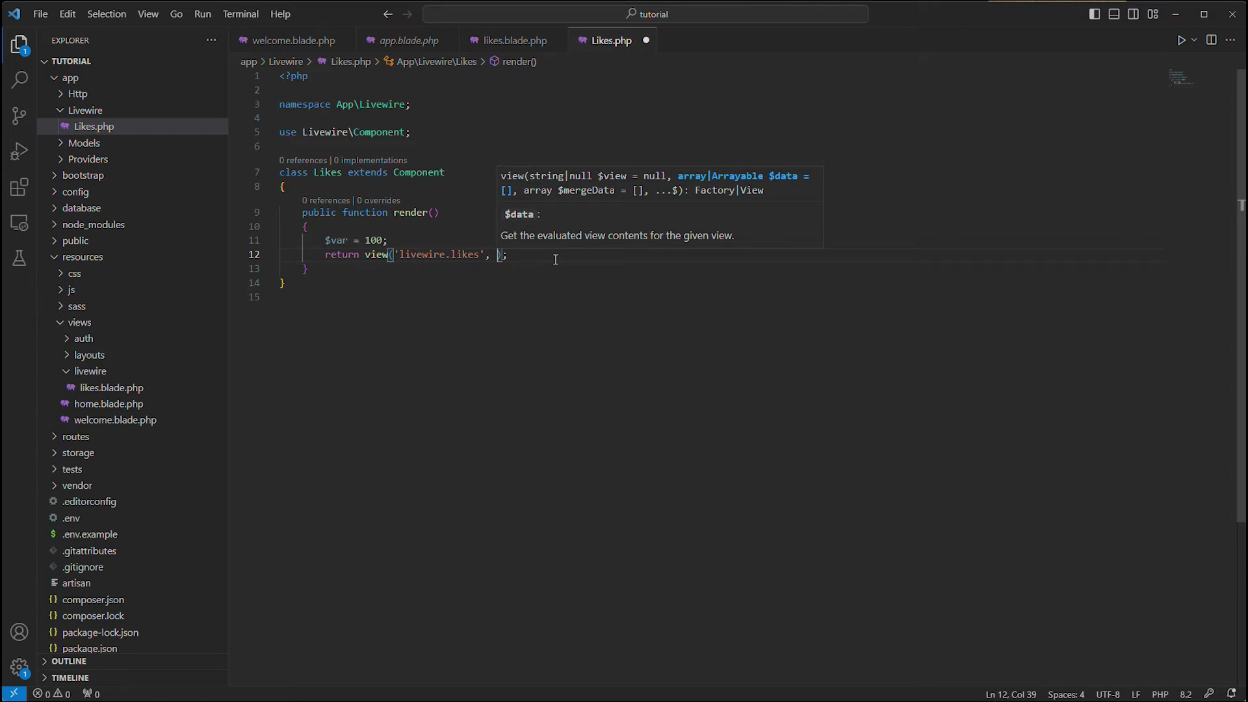
pyautogui.write('[')
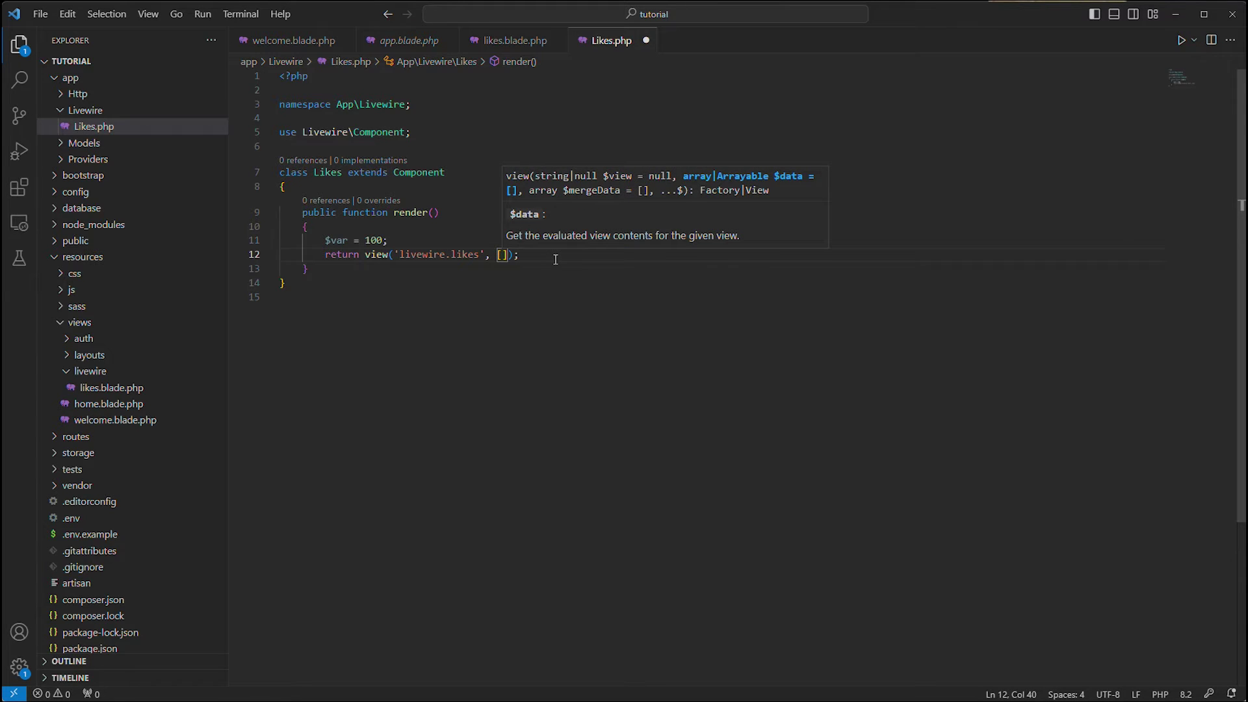
pyautogui.write("'var' =>")
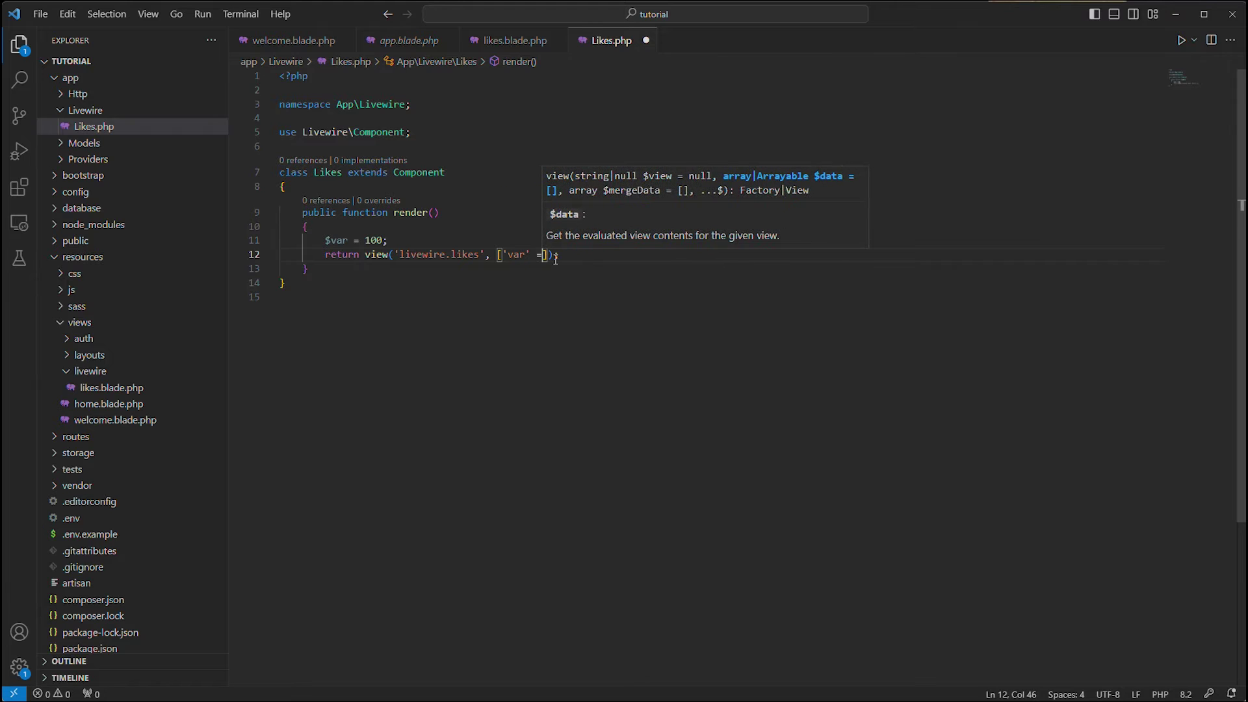
pyautogui.write(' $var')
pyautogui.press('Escape')
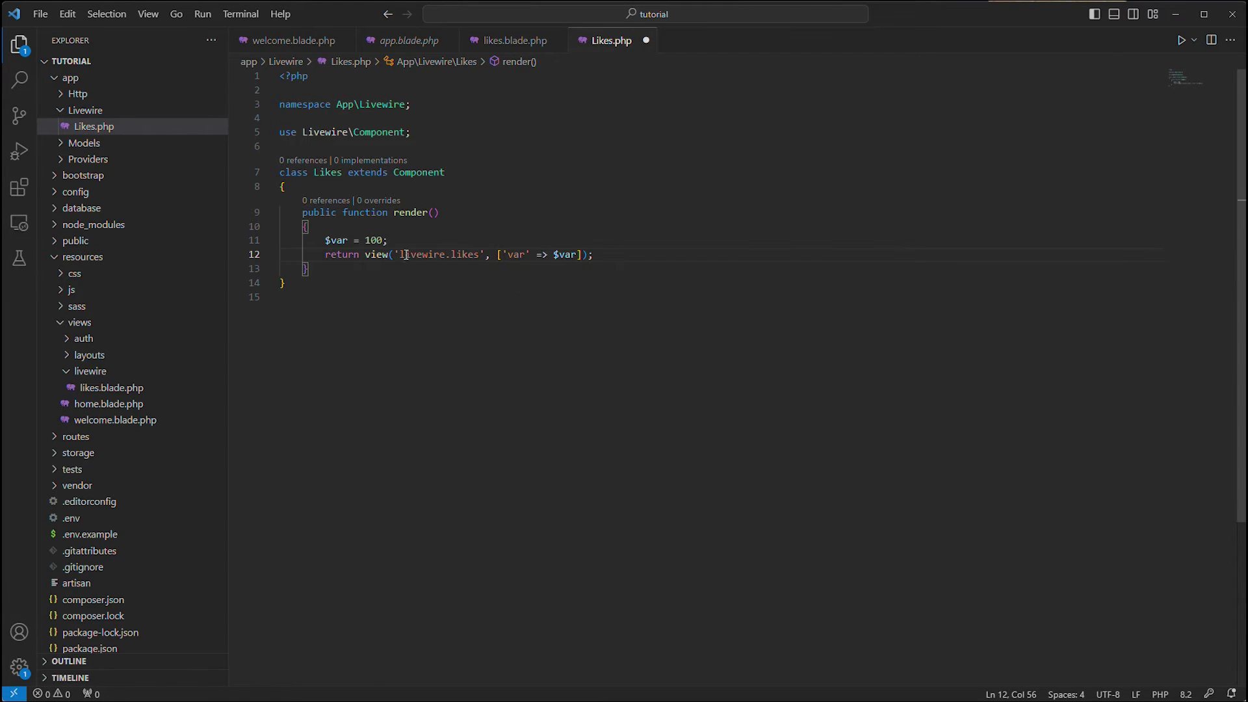
pyautogui.click(399, 254)
pyautogui.moveTo(399, 254); pyautogui.dragTo(586, 253)
pyautogui.click(628, 261)
pyautogui.click(579, 253)
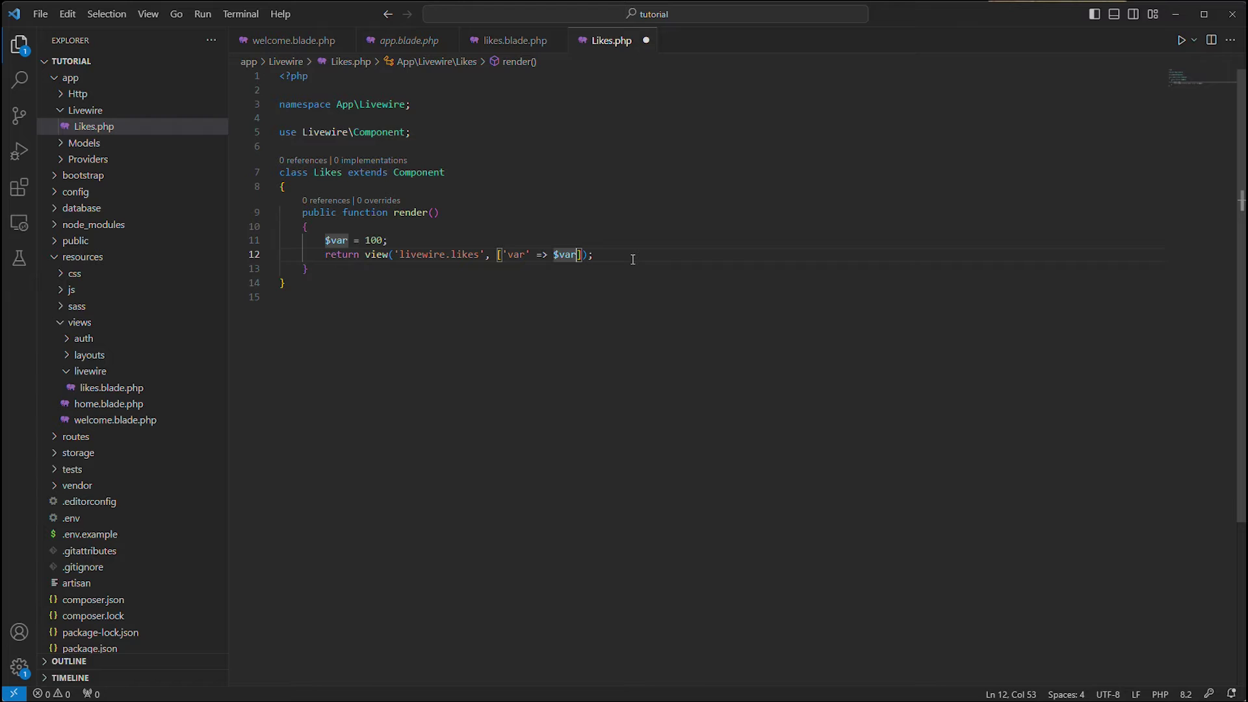
pyautogui.write(',')
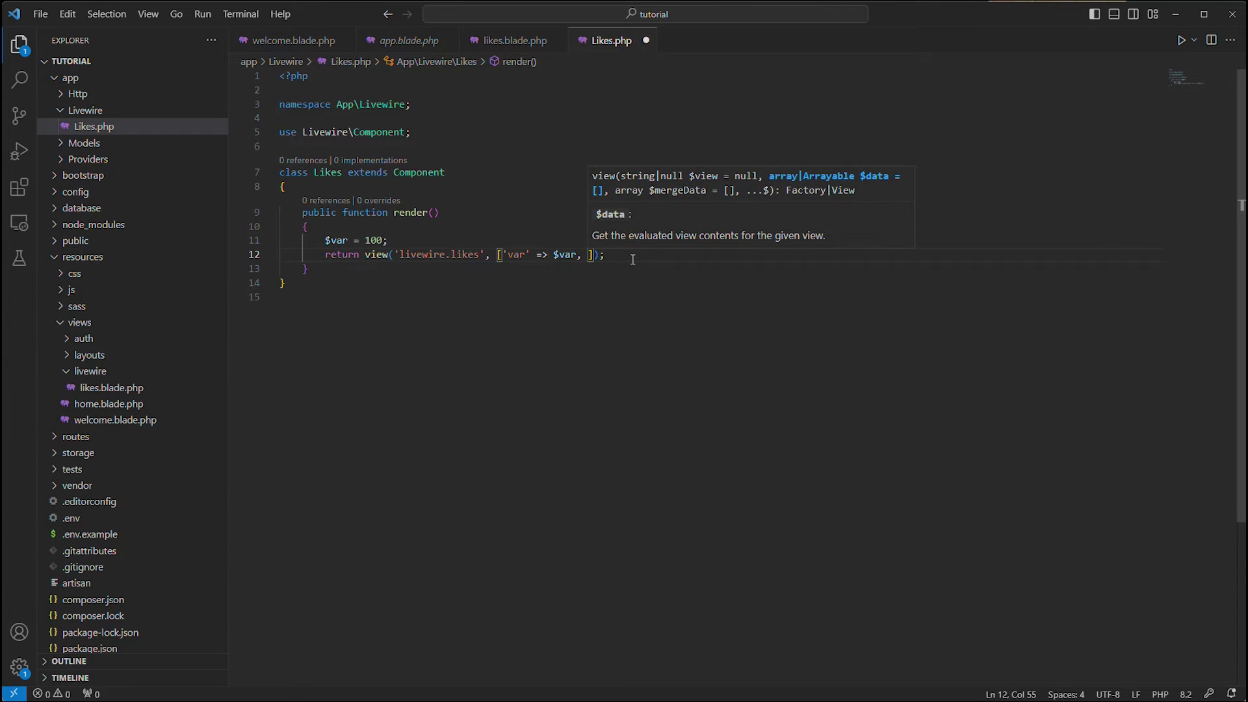
pyautogui.press('BackSpace')
pyautogui.press('BackSpace')
pyautogui.press('Escape')
pyautogui.hotkey('ctrl', 's')
pyautogui.click(508, 40)
pyautogui.click(478, 132)
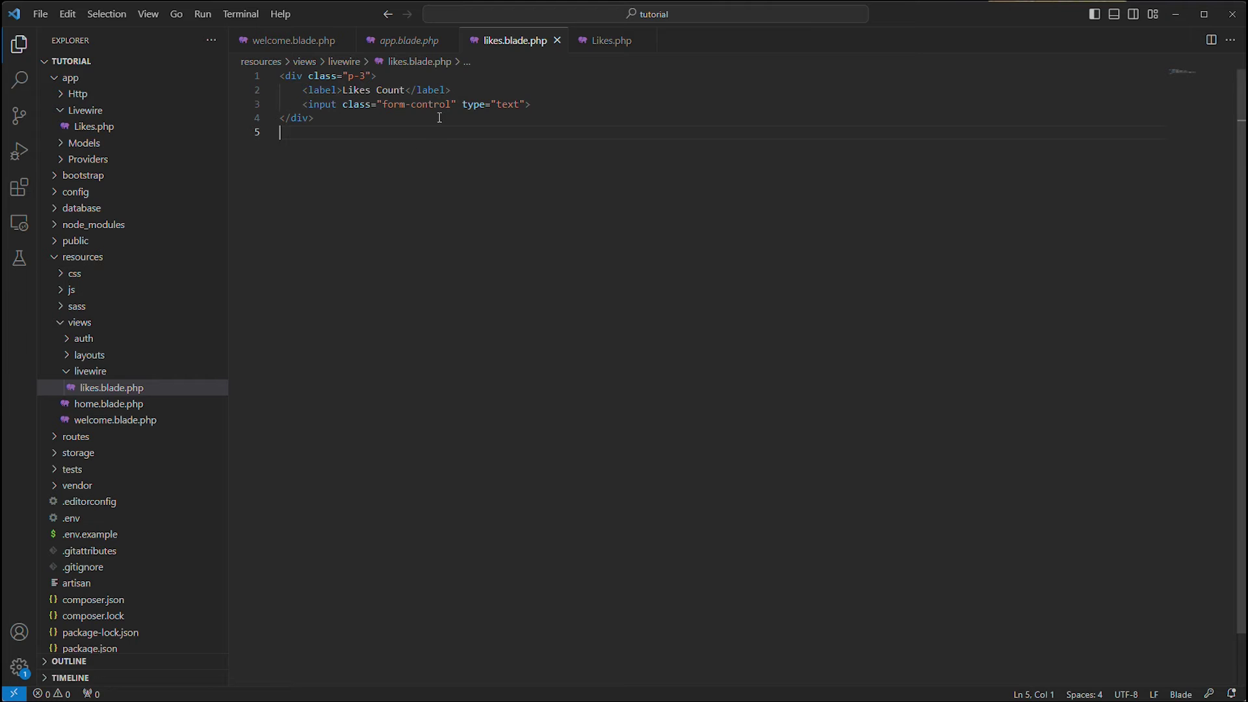
# Set the input's value attribute to {{$var}} so the field shows 100.
pyautogui.click(526, 103)
pyautogui.write('valu')
pyautogui.press('Return')
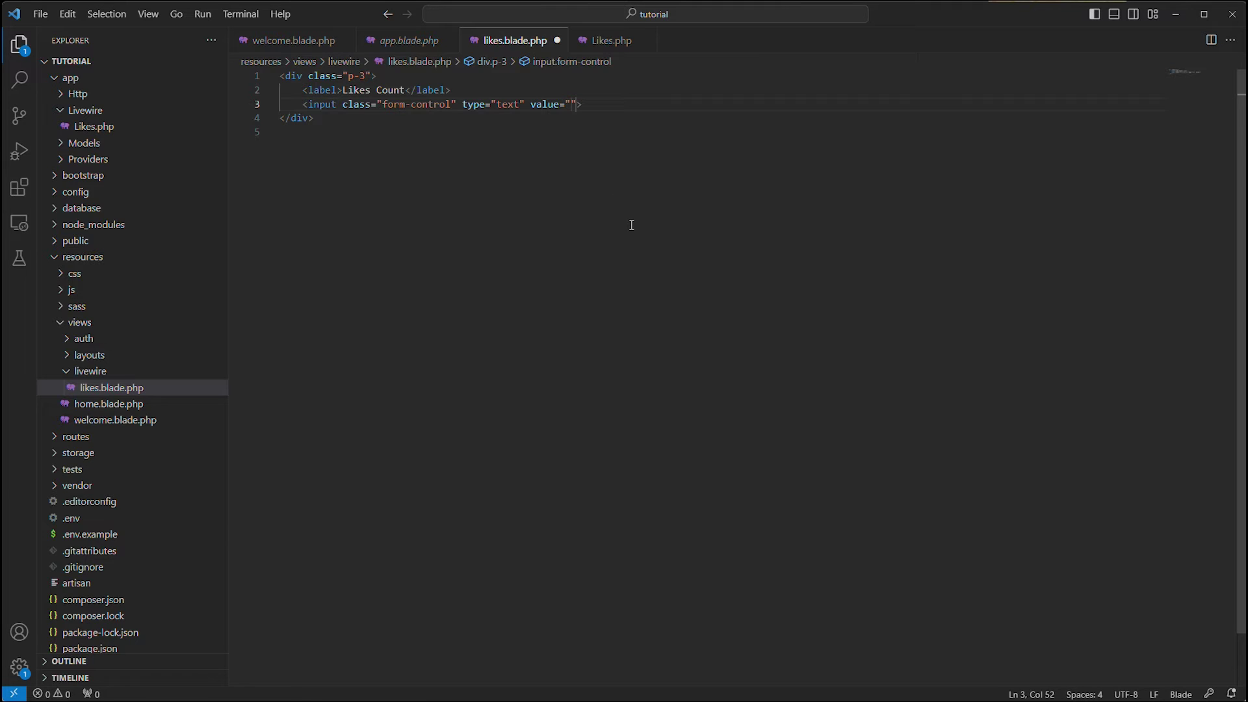
pyautogui.write('{{')
pyautogui.press('BackSpace')
pyautogui.press('BackSpace')
pyautogui.write('{{$var')
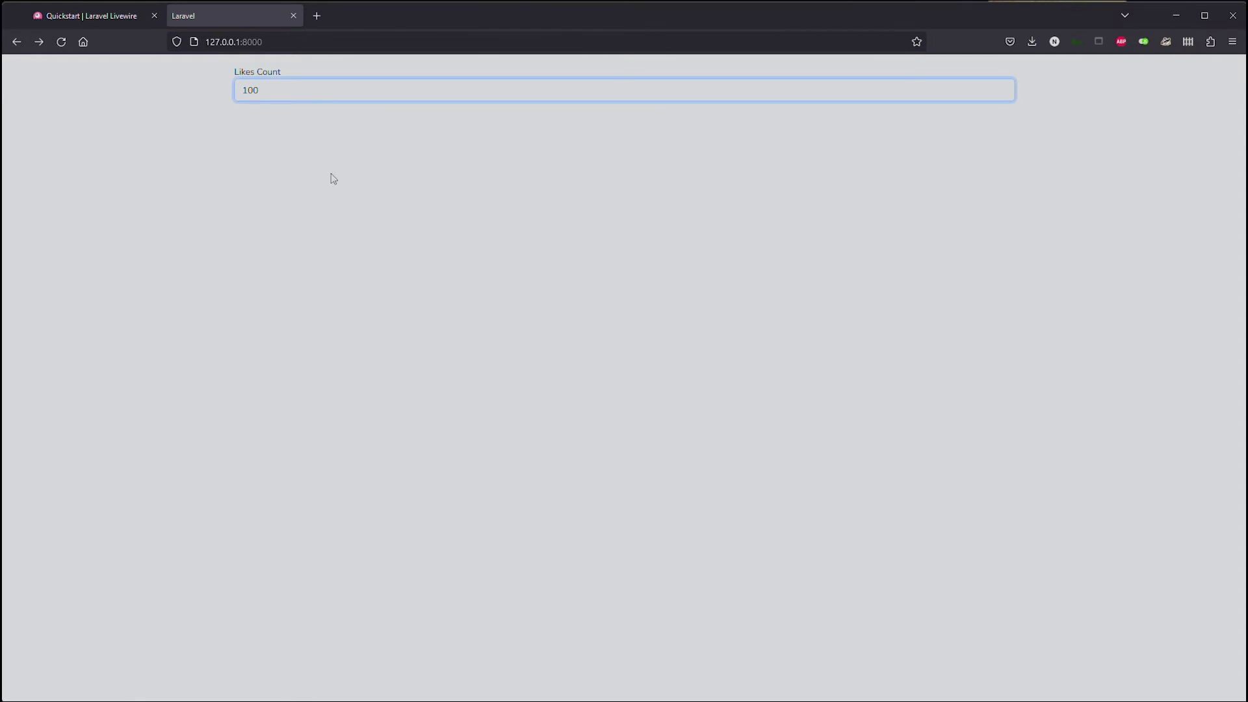
pyautogui.hotkey('alt', 'Tab')
# Declare public $var = 100 in the Likes class above the render method.
pyautogui.click(604, 41)
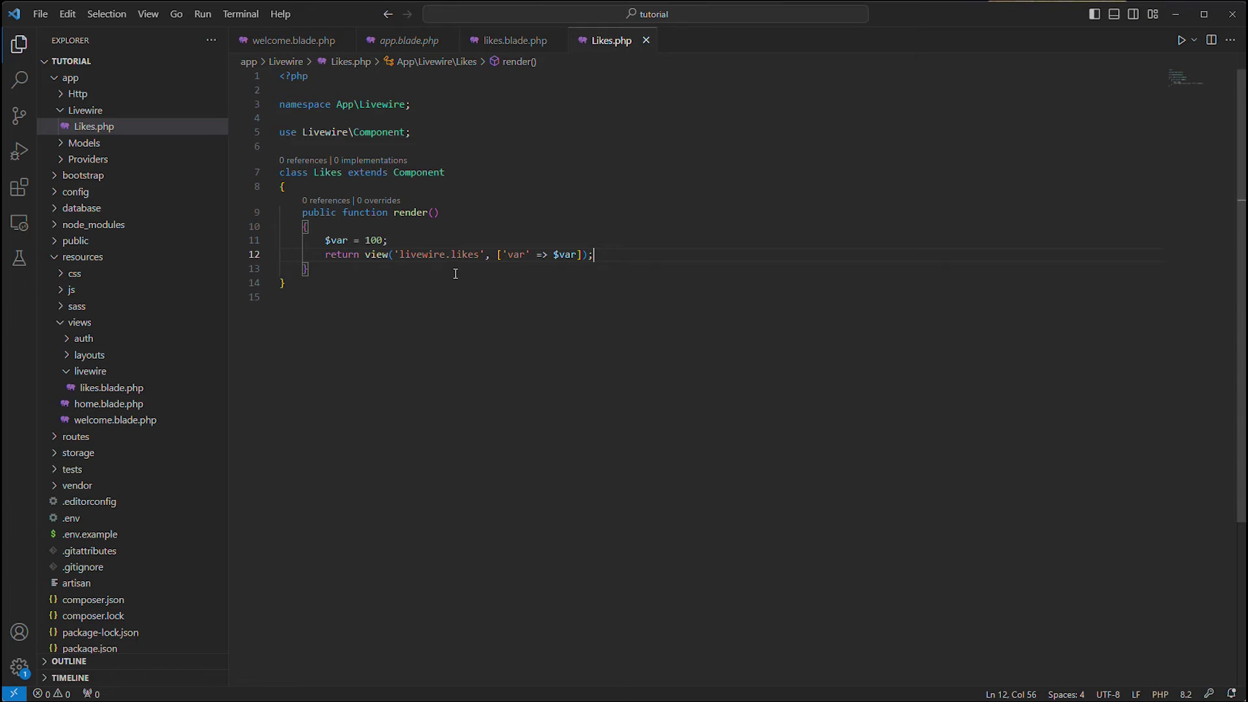
pyautogui.doubleClick(374, 239)
pyautogui.write('50')
pyautogui.moveTo(499, 255); pyautogui.dragTo(591, 255)
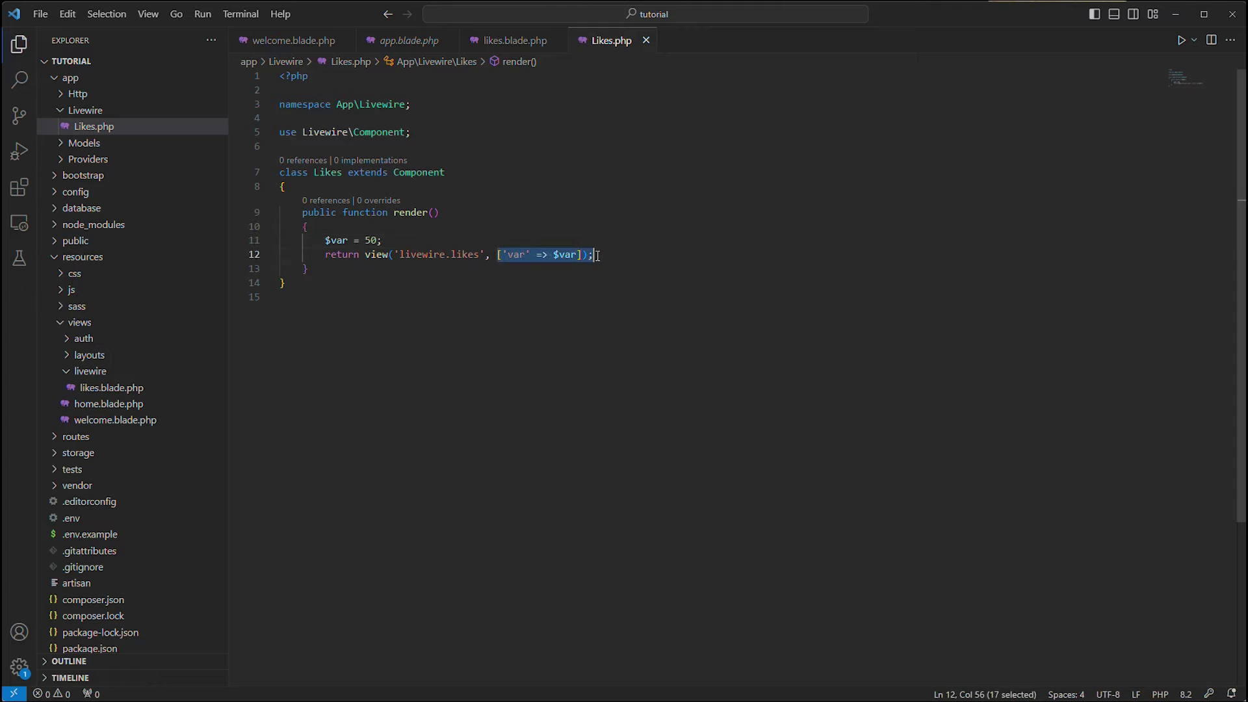
pyautogui.moveTo(440, 212); pyautogui.dragTo(303, 212)
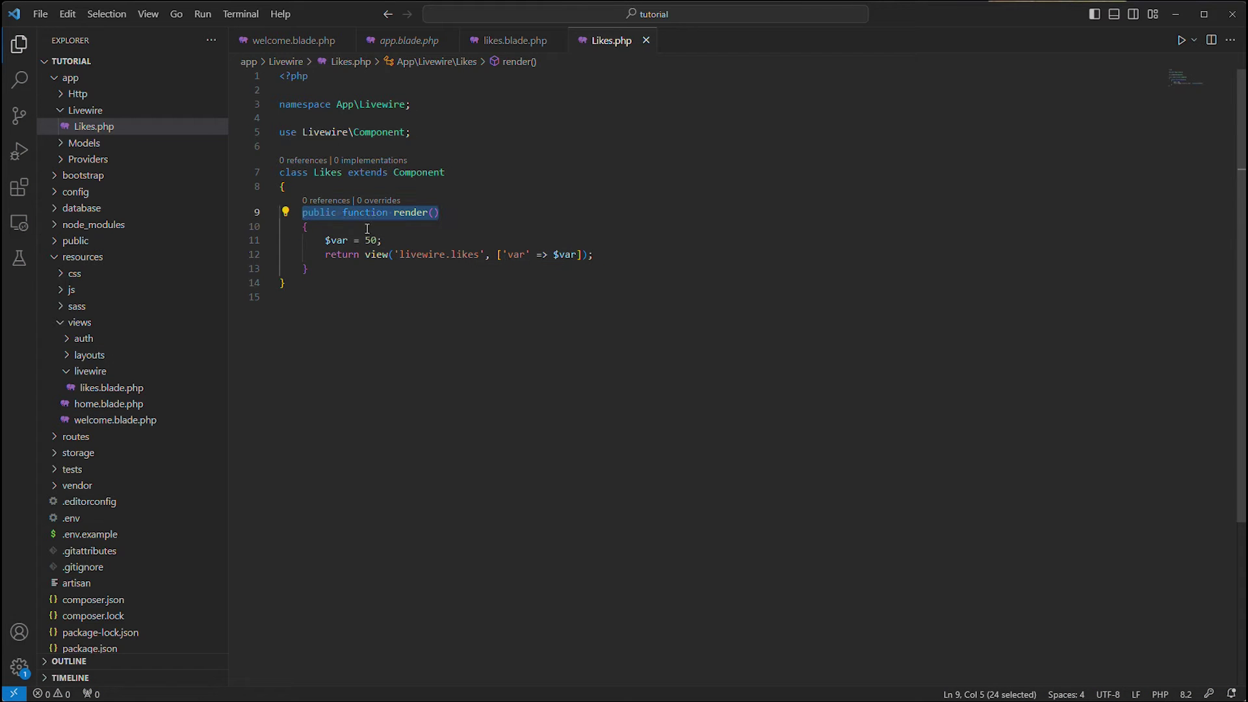
pyautogui.press('Left')
pyautogui.press('Return')
pyautogui.press('Return')
pyautogui.press('Up')
pyautogui.press('Up')
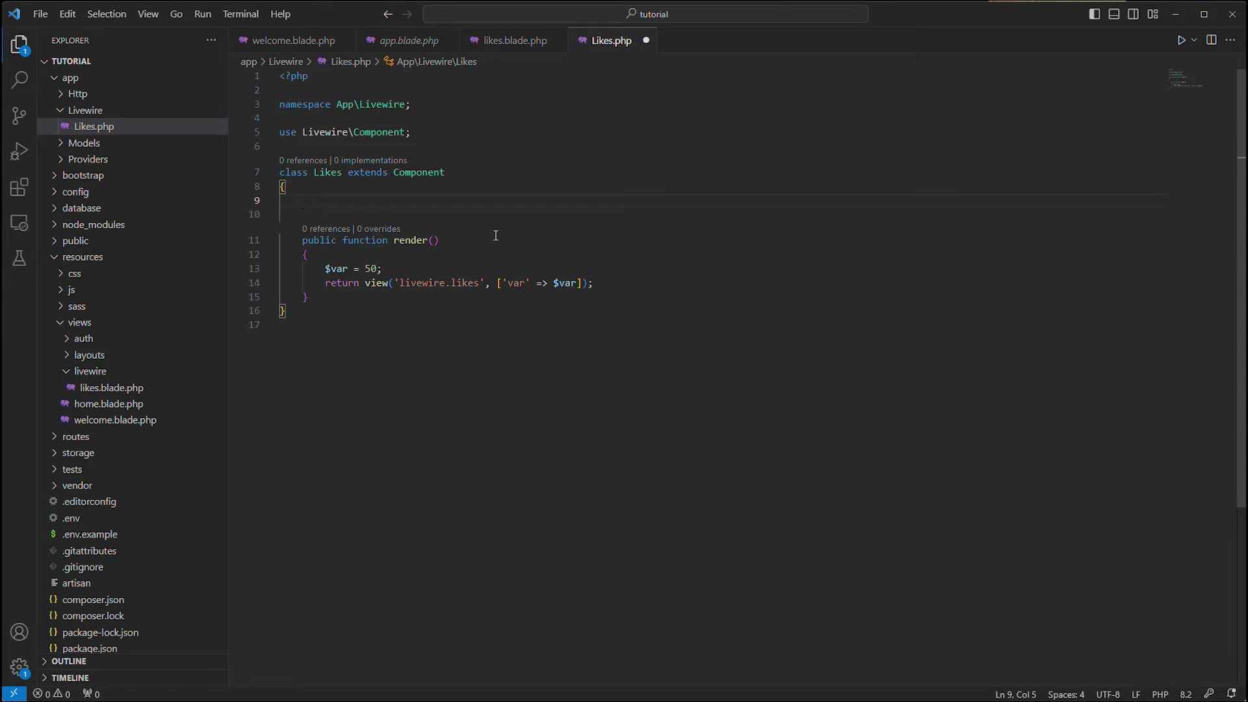
pyautogui.write('public $var')
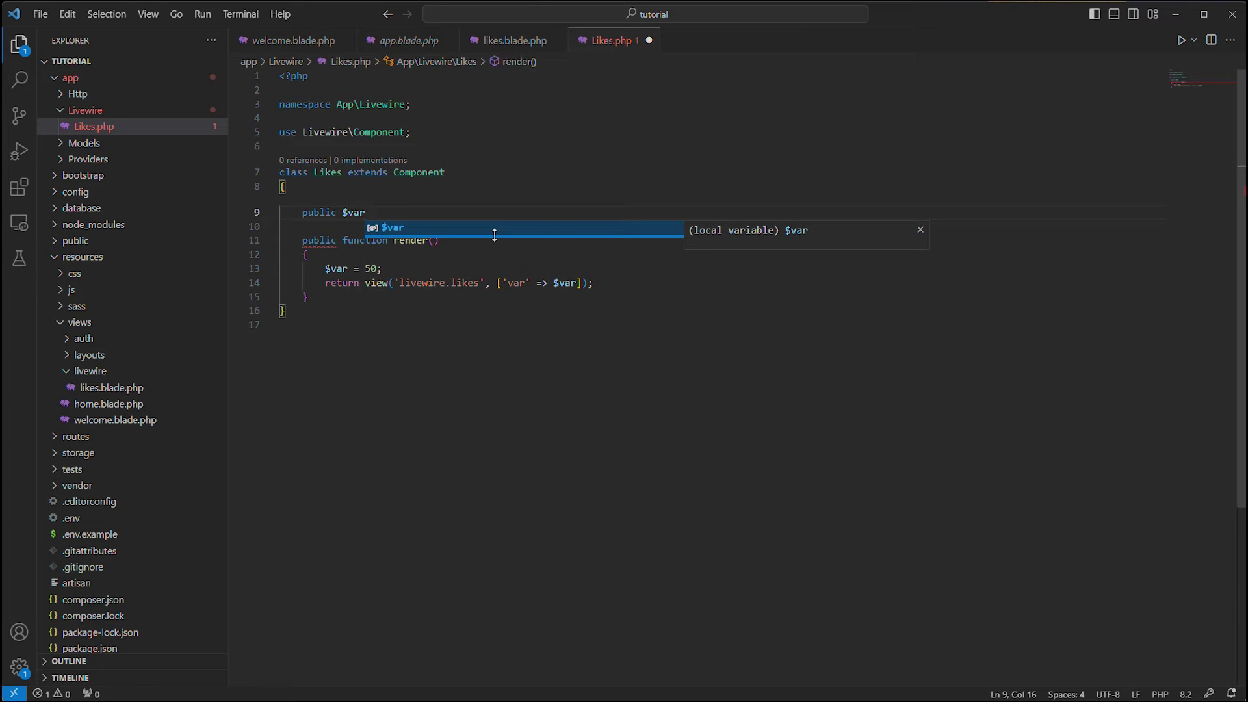
pyautogui.write(' = 100')
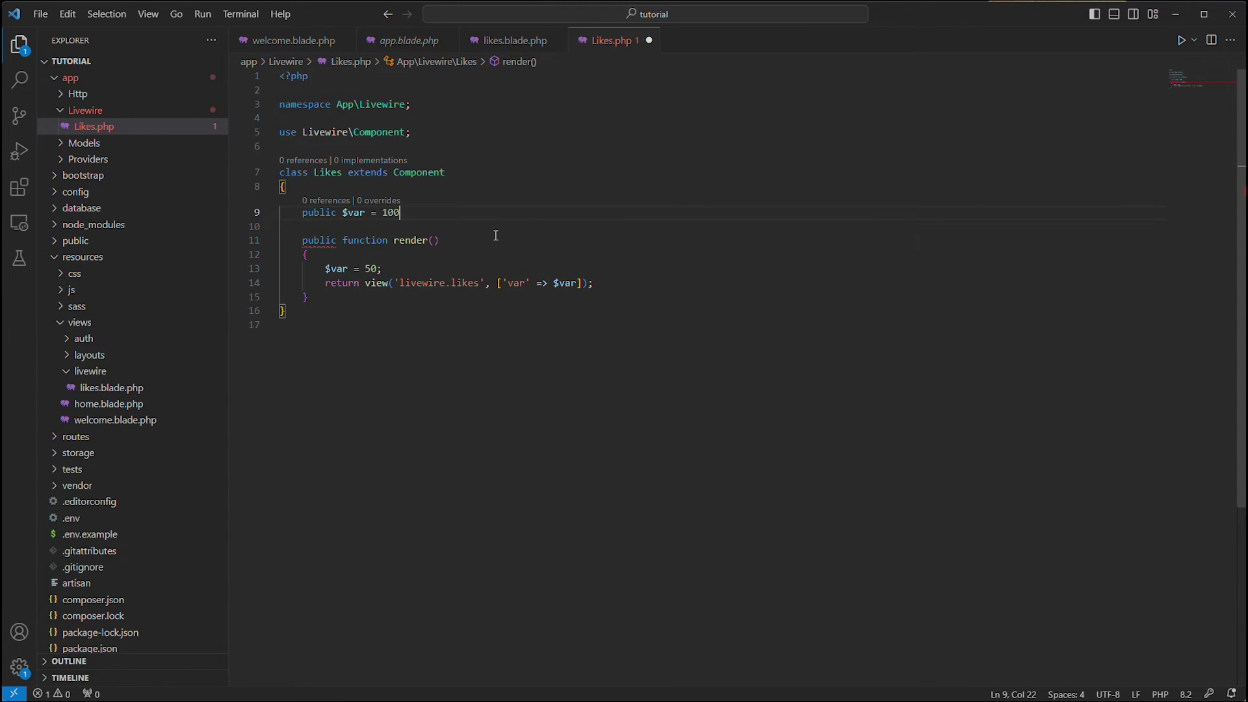
pyautogui.write(';')
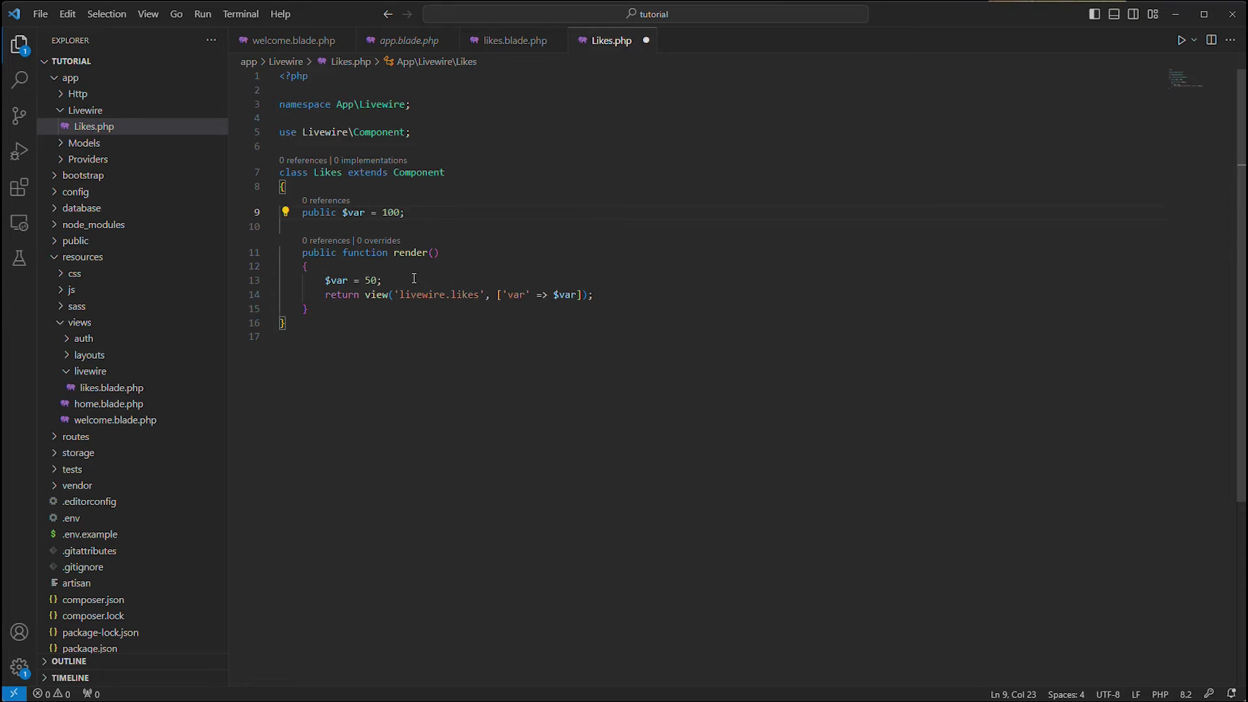
# Remove $var = 50 and the ['var' => $var] array from render(), then save Likes.php.
pyautogui.moveTo(414, 279); pyautogui.dragTo(325, 280)
pyautogui.press('BackSpace')
pyautogui.moveTo(584, 295); pyautogui.dragTo(488, 295)
pyautogui.press('BackSpace')
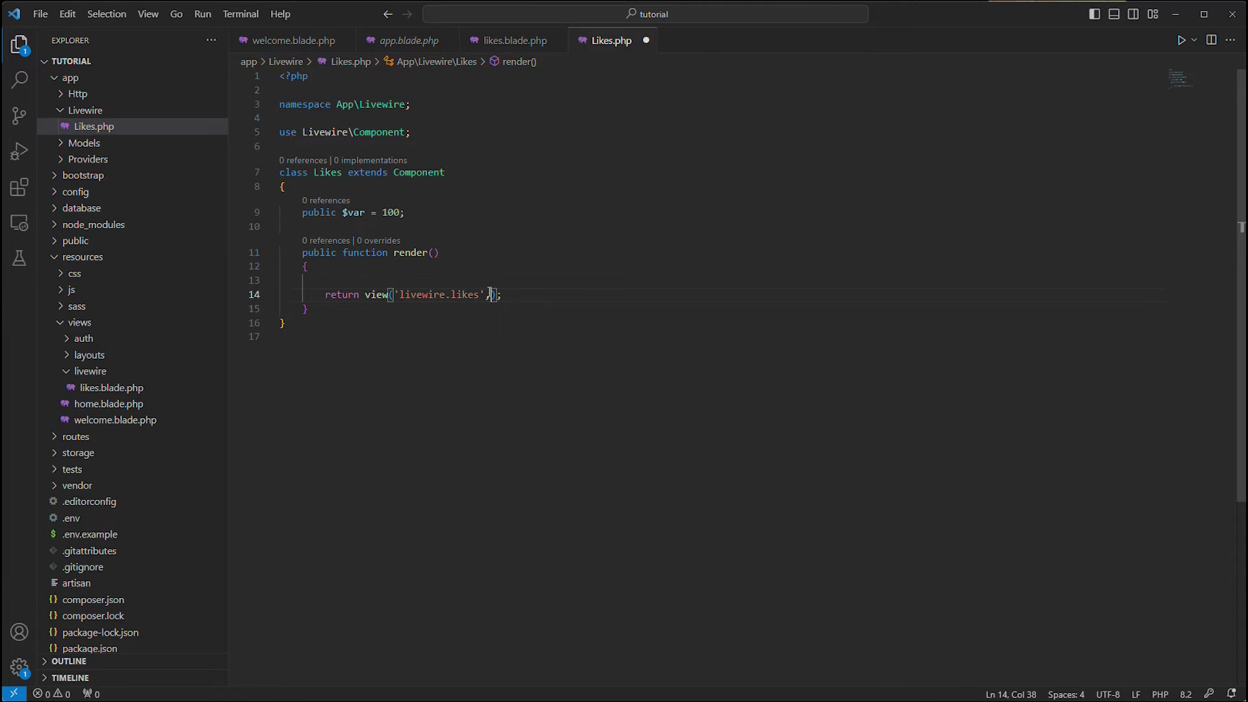
pyautogui.moveTo(404, 213); pyautogui.dragTo(220, 215)
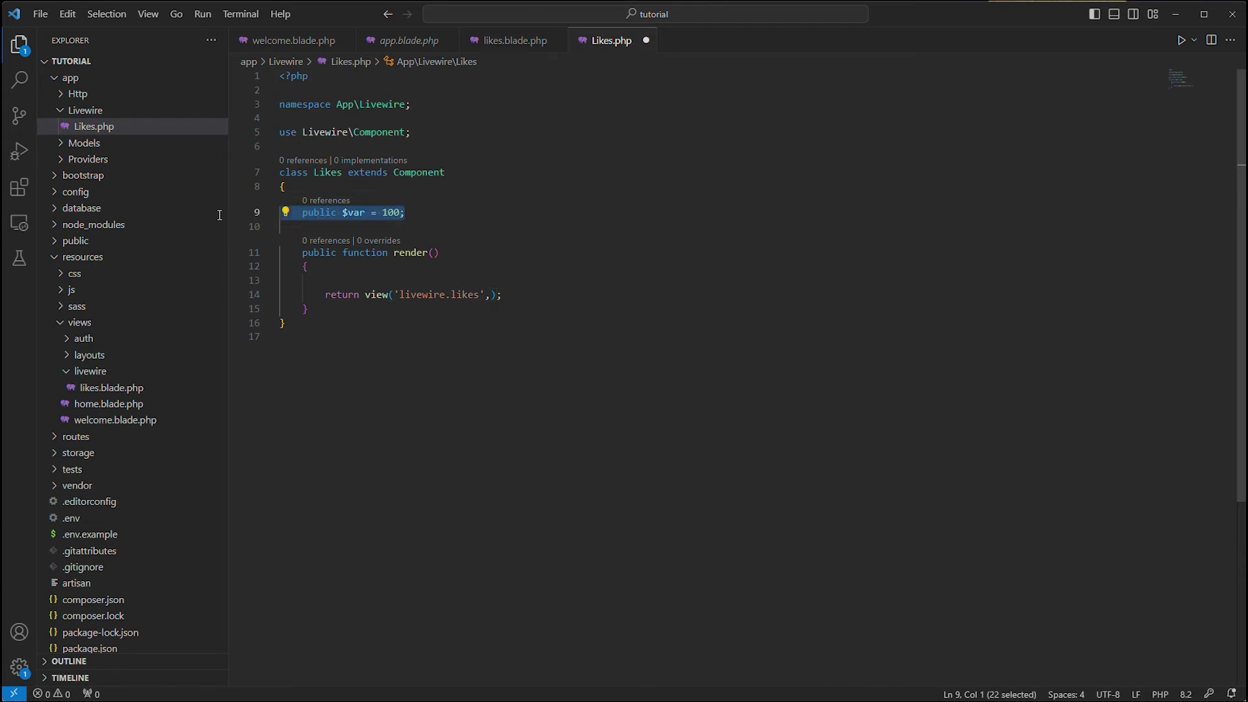
pyautogui.moveTo(446, 172); pyautogui.dragTo(243, 177)
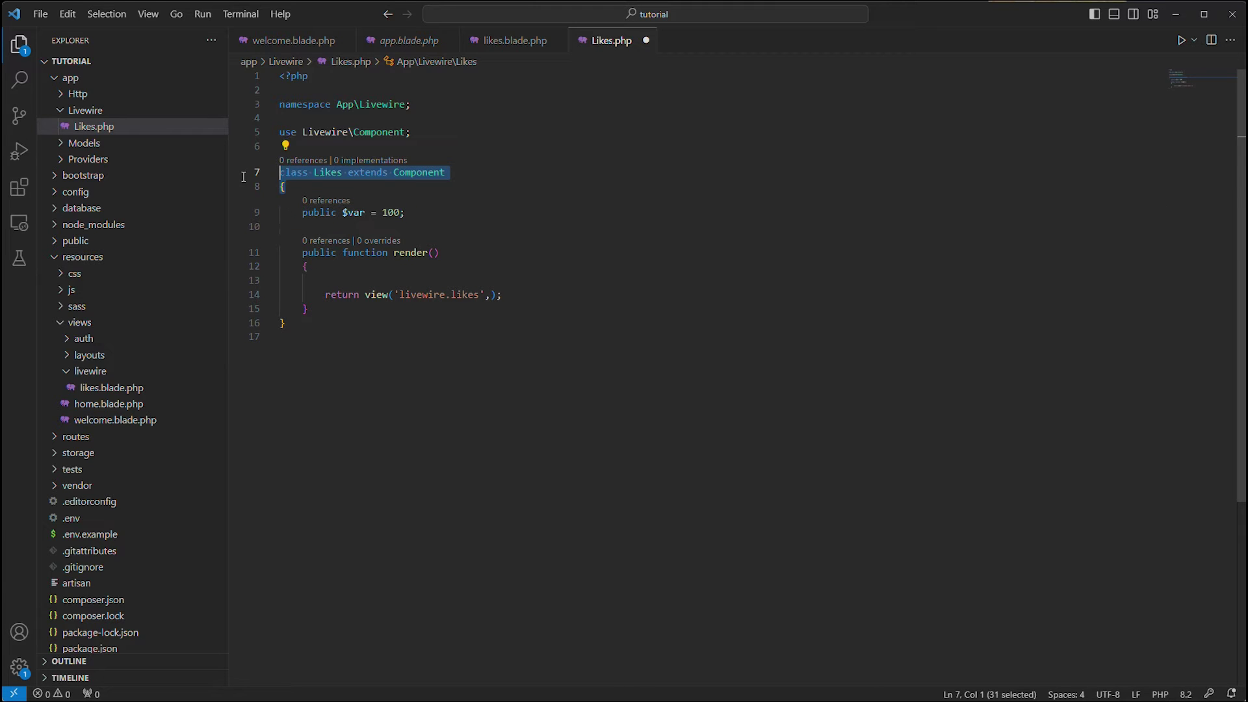
pyautogui.moveTo(405, 213); pyautogui.dragTo(303, 212)
pyautogui.click(418, 213)
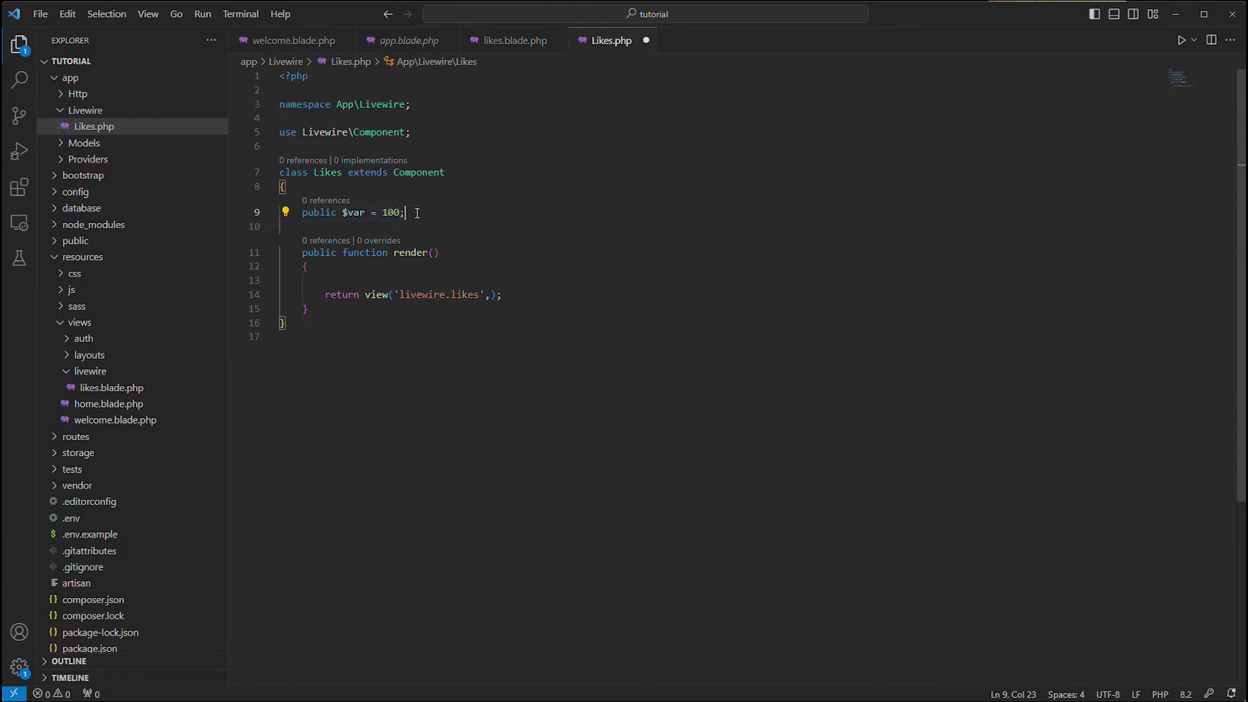
pyautogui.hotkey('ctrl', 's')
pyautogui.click(515, 41)
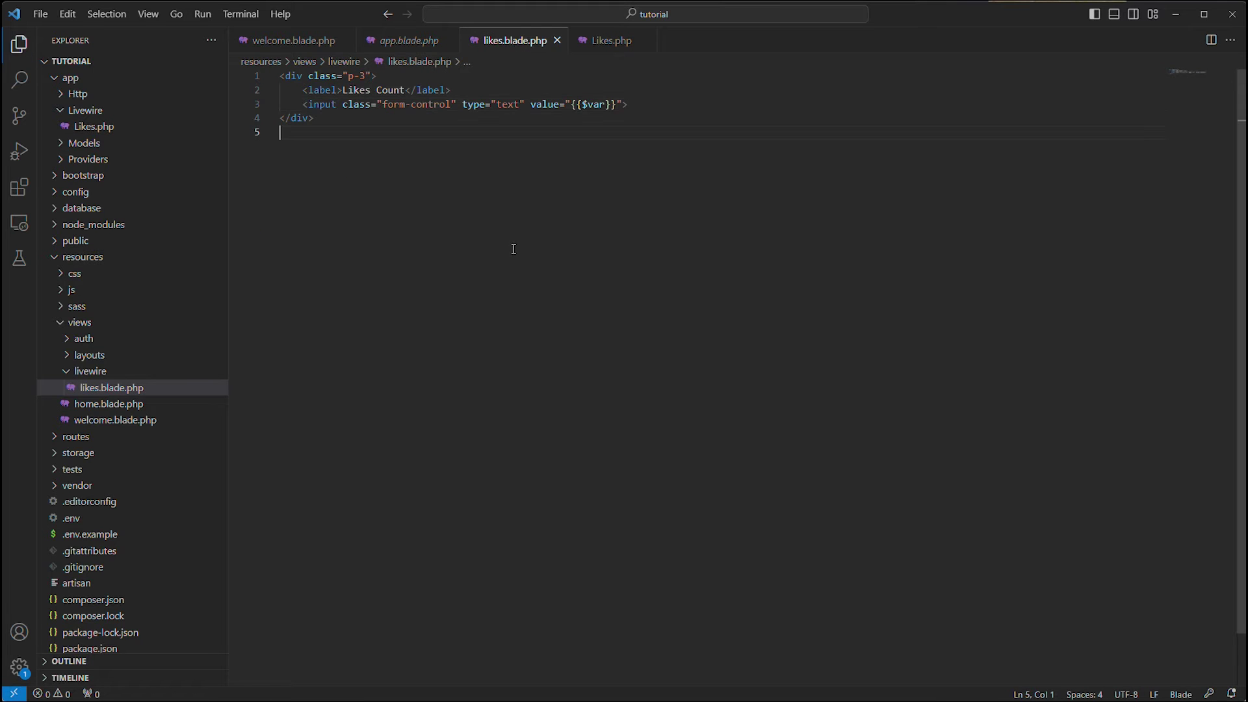
pyautogui.doubleClick(595, 105)
pyautogui.click(612, 41)
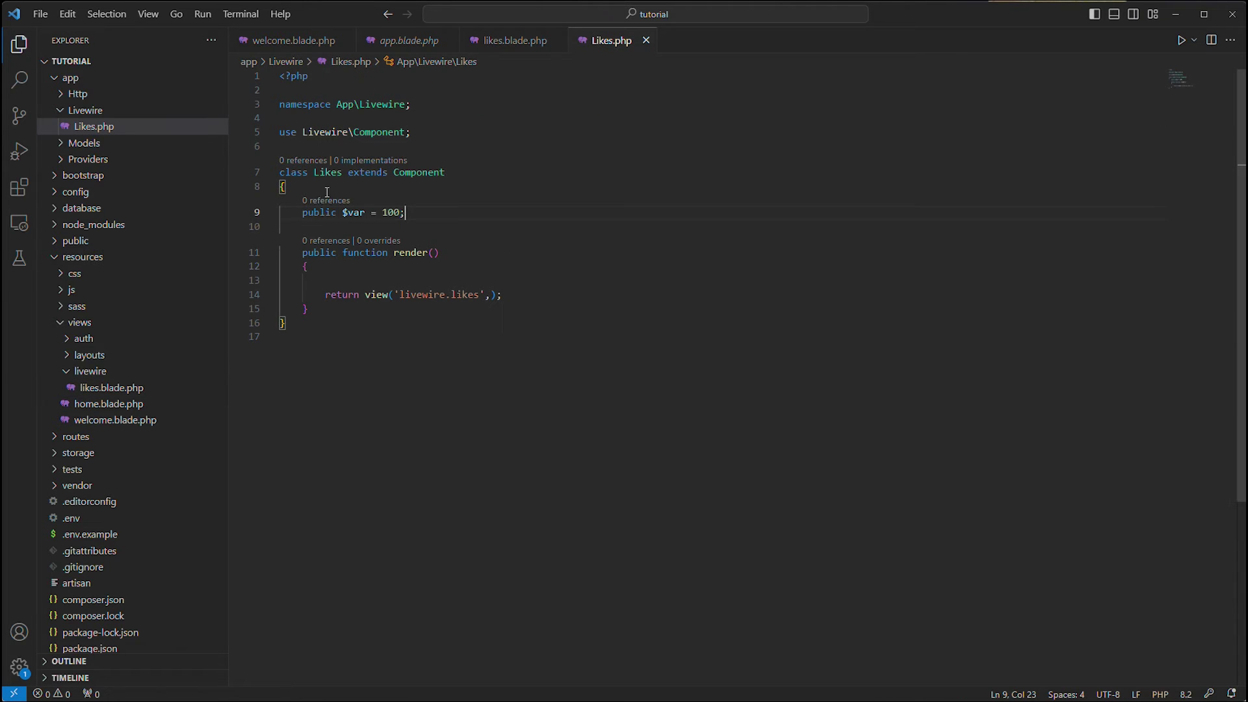
pyautogui.click(344, 212)
pyautogui.hotkey('alt', 'Tab')
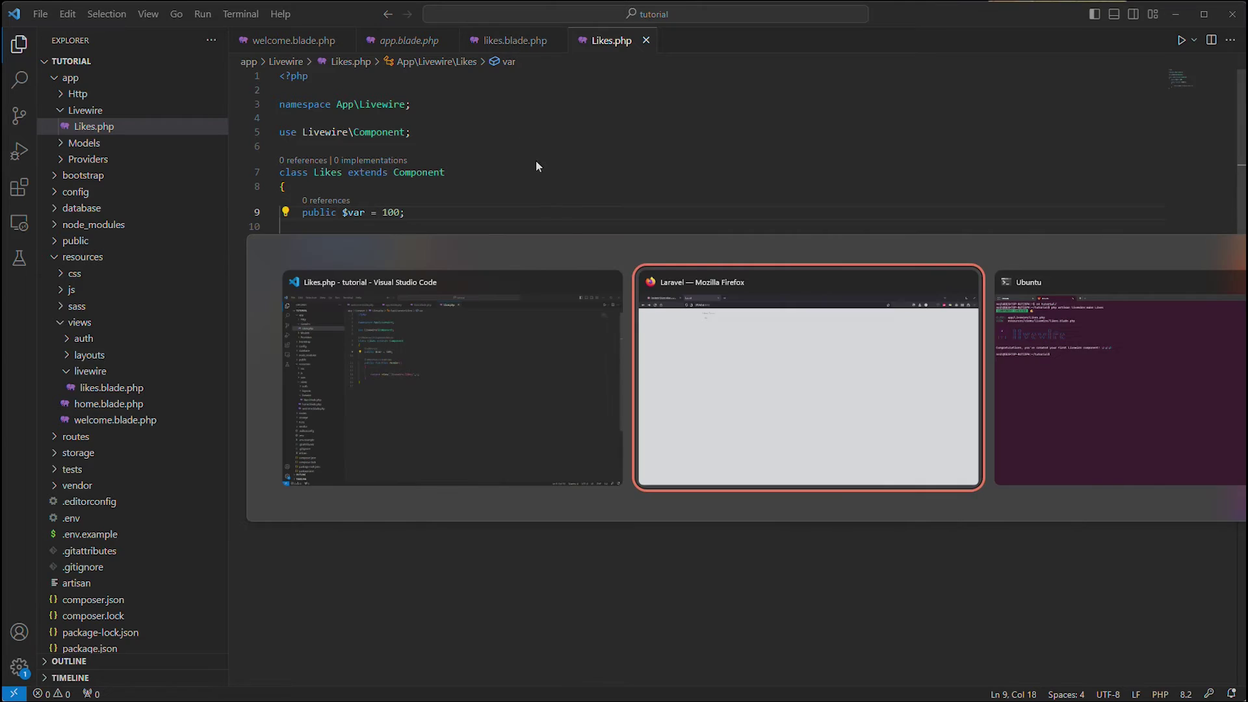
pyautogui.click(275, 92)
pyautogui.hotkey('alt', 'Tab')
pyautogui.click(516, 40)
pyautogui.click(611, 39)
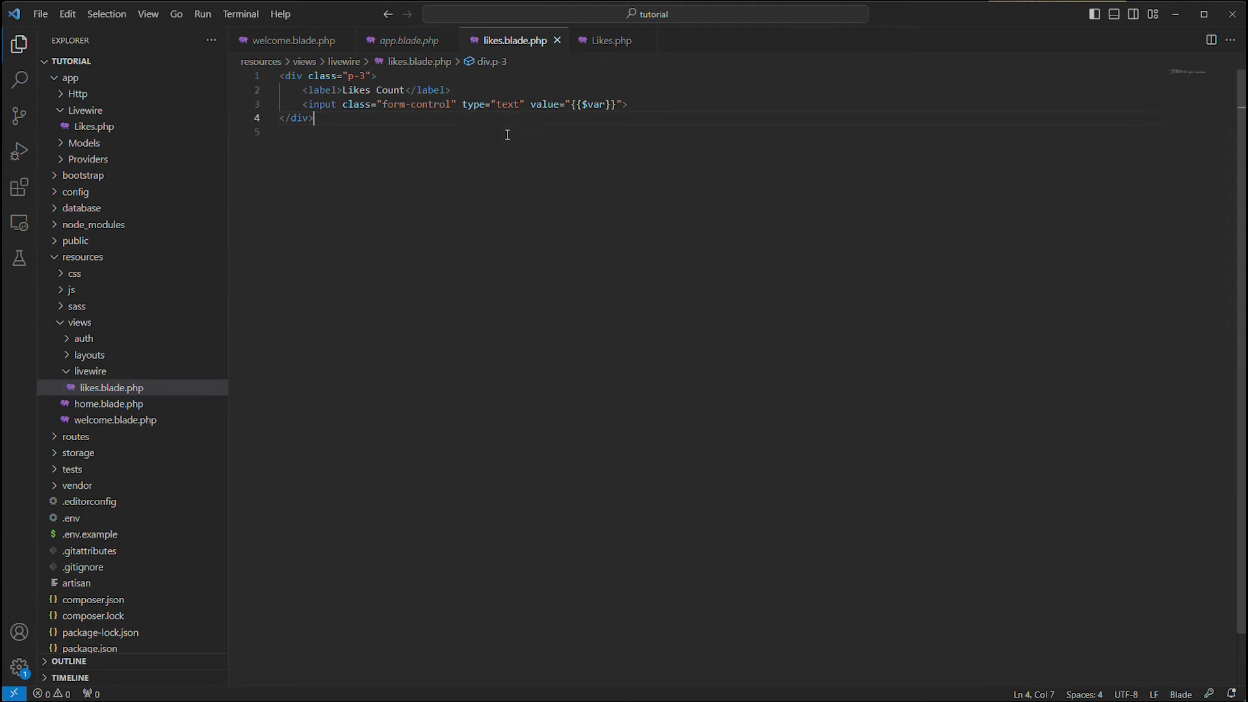
# Expand a .row>.col wrapper inside the p-3 div with Emmet.
pyautogui.click(644, 104)
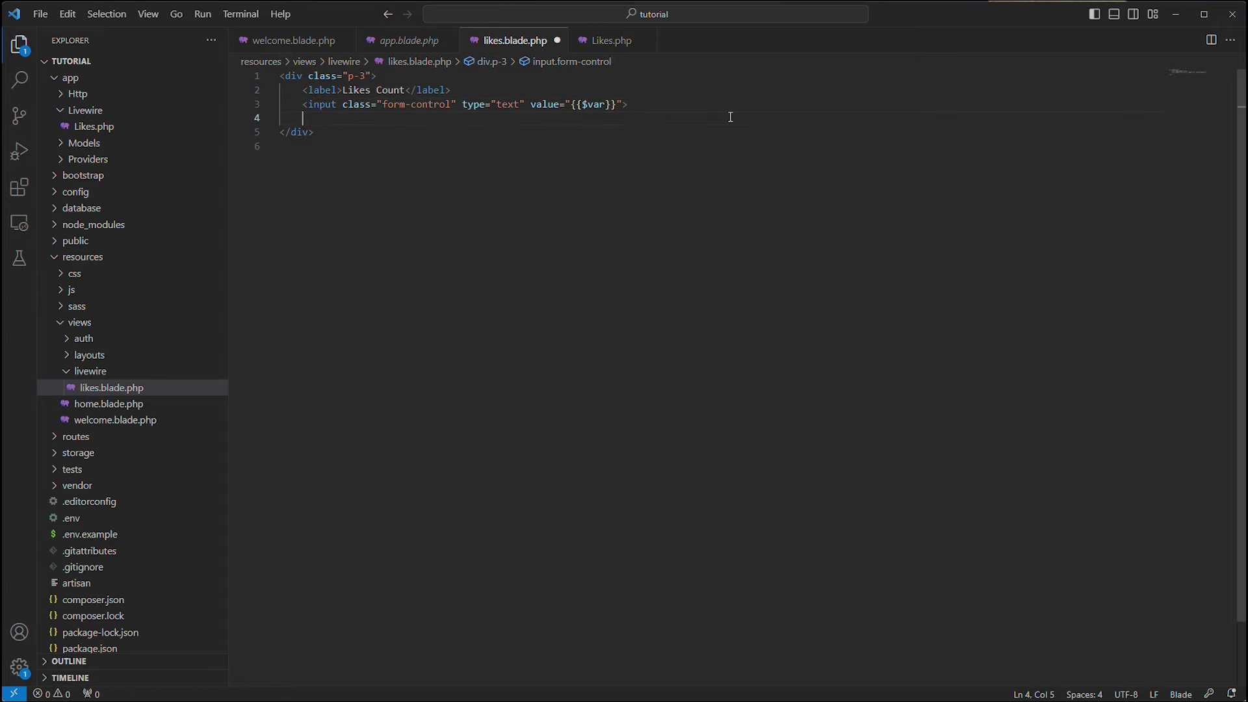
pyautogui.click(395, 78)
pyautogui.press('Return')
pyautogui.write('.row>.col')
pyautogui.press('Tab')
pyautogui.hotkey('shift', 'alt', 'Down')
pyautogui.hotkey('shift', 'alt', 'Down')
pyautogui.hotkey('ctrl', 'z')
pyautogui.hotkey('ctrl', 'z')
pyautogui.press('Return')
pyautogui.write('.input-group')
# Add an .input-group div and move the Likes Count label and input into it.
pyautogui.press('Tab')
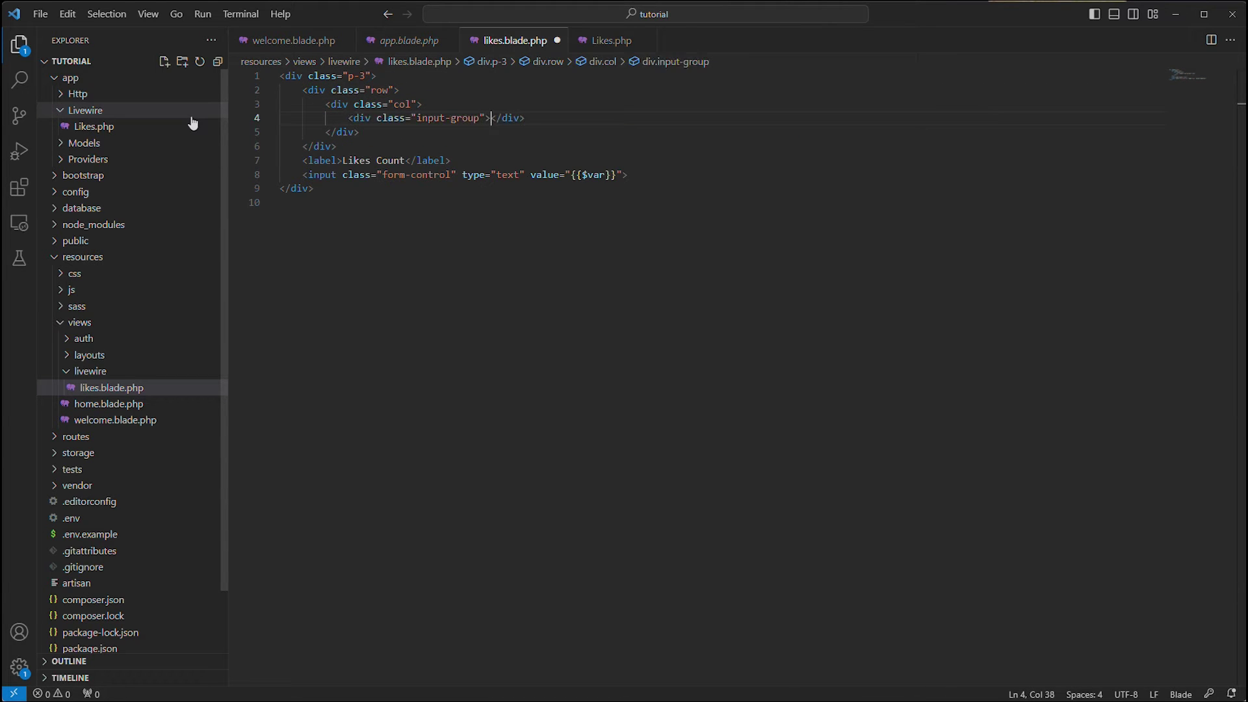
pyautogui.press('Return')
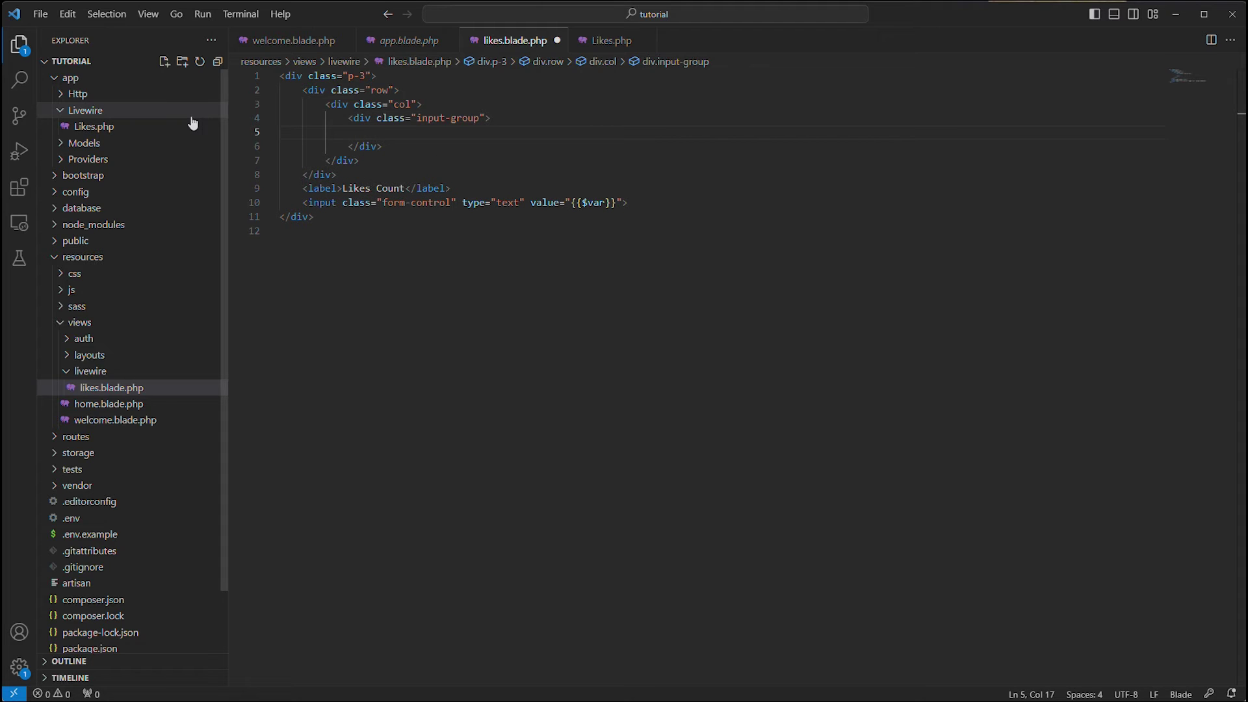
pyautogui.moveTo(367, 202); pyautogui.dragTo(375, 188)
pyautogui.hotkey('alt', 'Up')
pyautogui.hotkey('alt', 'Up')
pyautogui.hotkey('alt', 'Up')
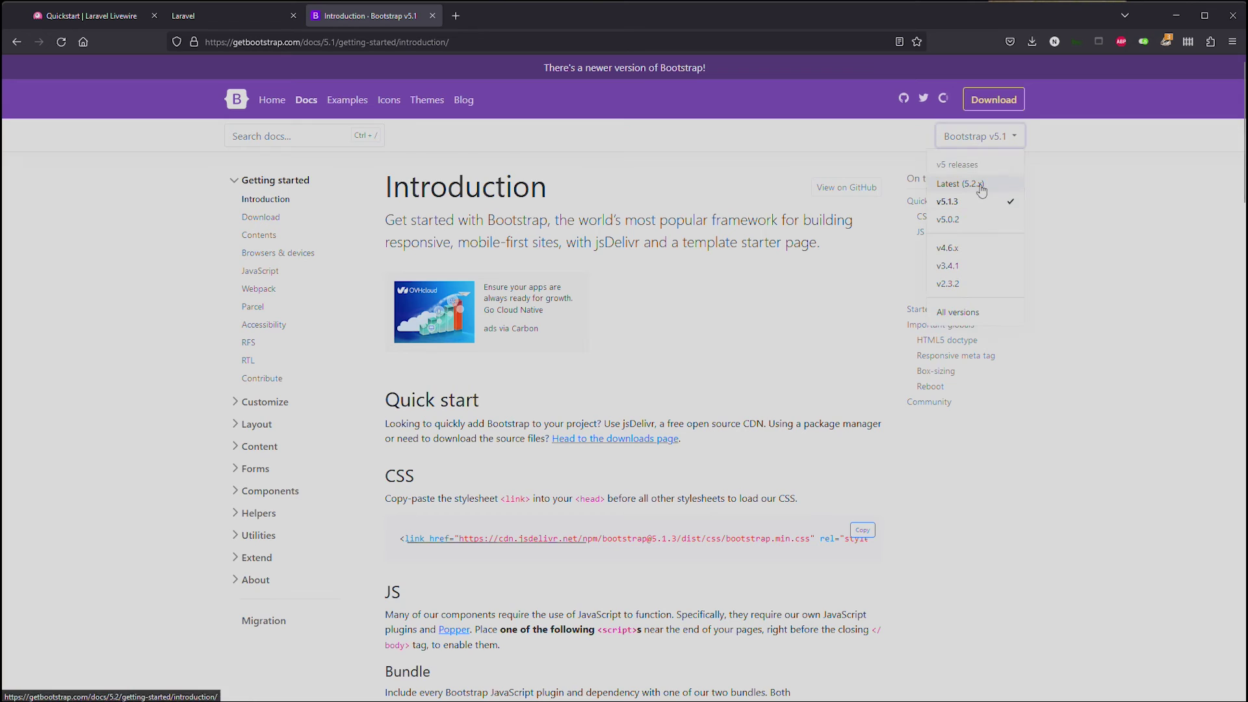
# Switch the Bootstrap docs to version 5.2 and browse the Grid system and Gutters pages.
pyautogui.click(976, 192)
pyautogui.scroll(-5, 1225, 392)
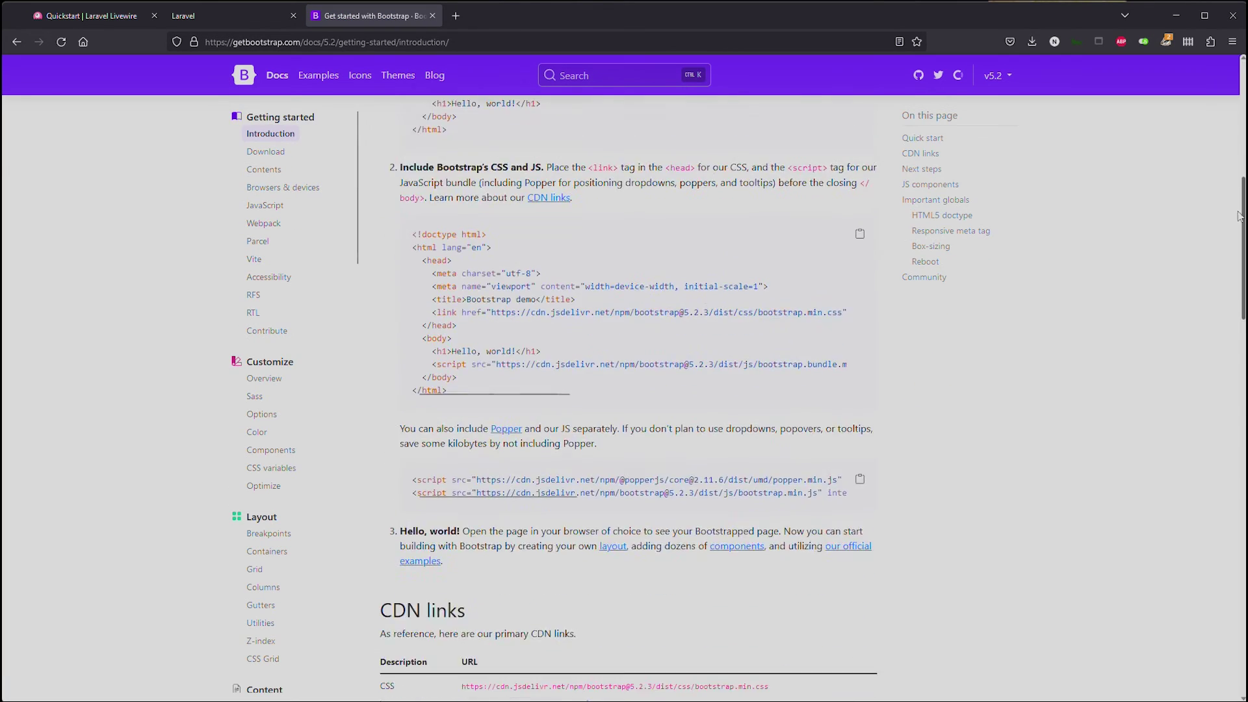
pyautogui.scroll(-5, 1225, 393)
pyautogui.scroll(-5, 1225, 392)
pyautogui.scroll(15, 1225, 392)
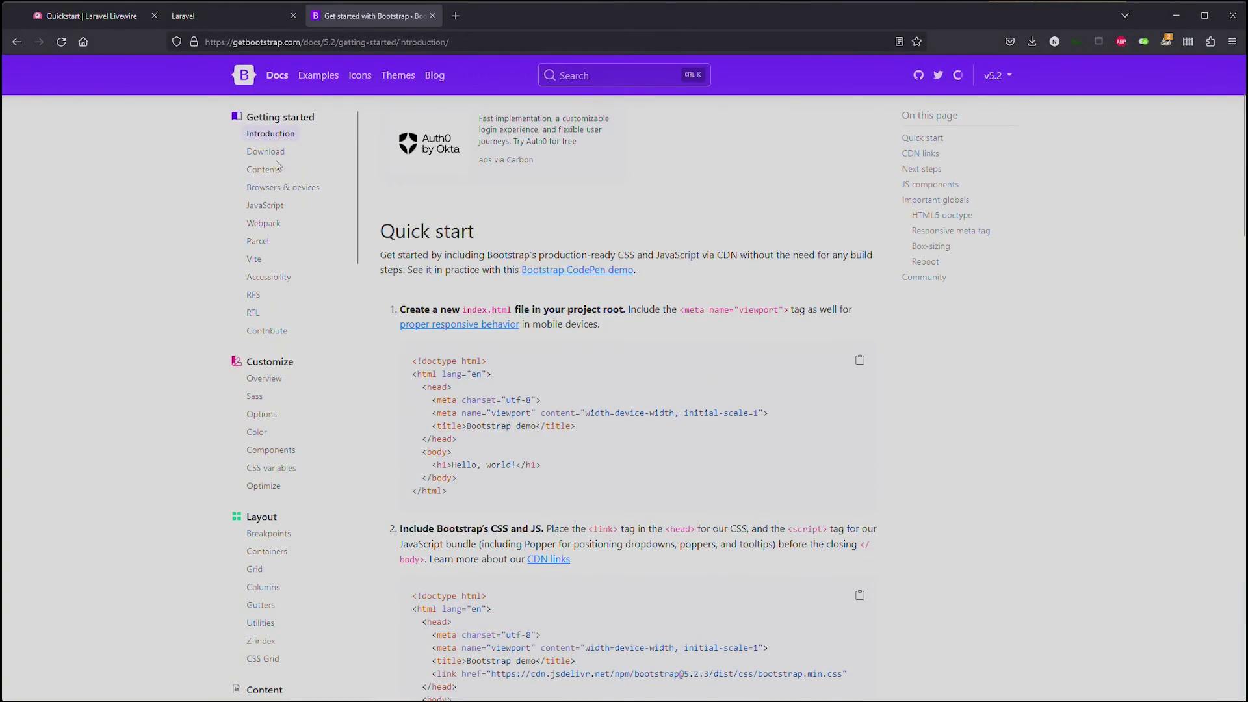
pyautogui.click(263, 378)
pyautogui.scroll(-1, 270, 254)
pyautogui.scroll(-3, 271, 318)
pyautogui.click(255, 290)
pyautogui.scroll(-4, 606, 336)
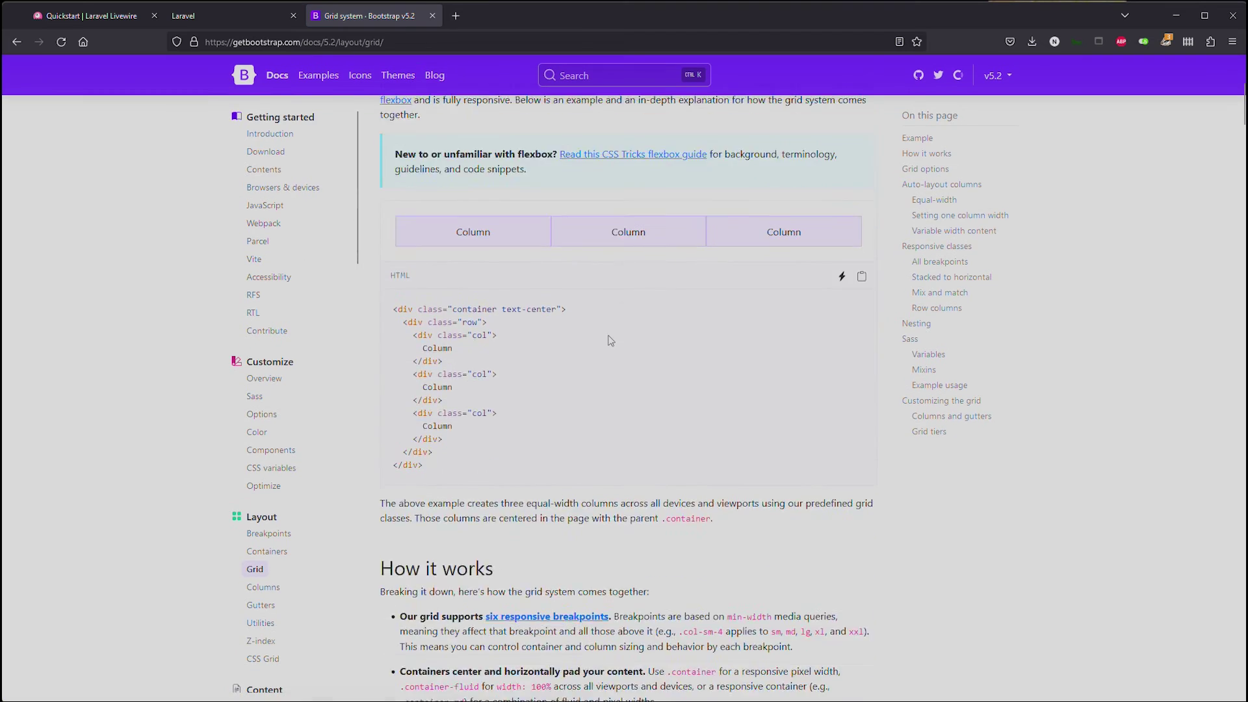
pyautogui.scroll(-1, 606, 336)
pyautogui.scroll(-1, 259, 400)
pyautogui.scroll(-2, 271, 348)
pyautogui.click(264, 306)
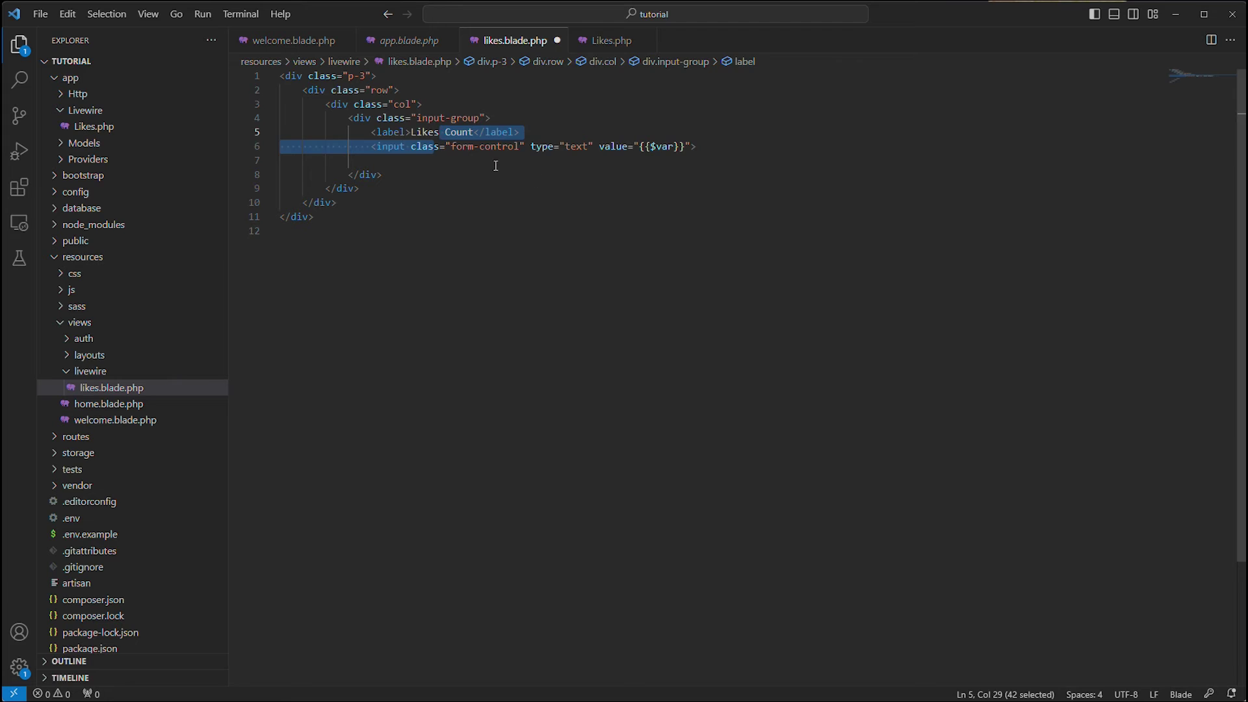
# Delete the Likes Count label line from the input-group.
pyautogui.click(281, 160)
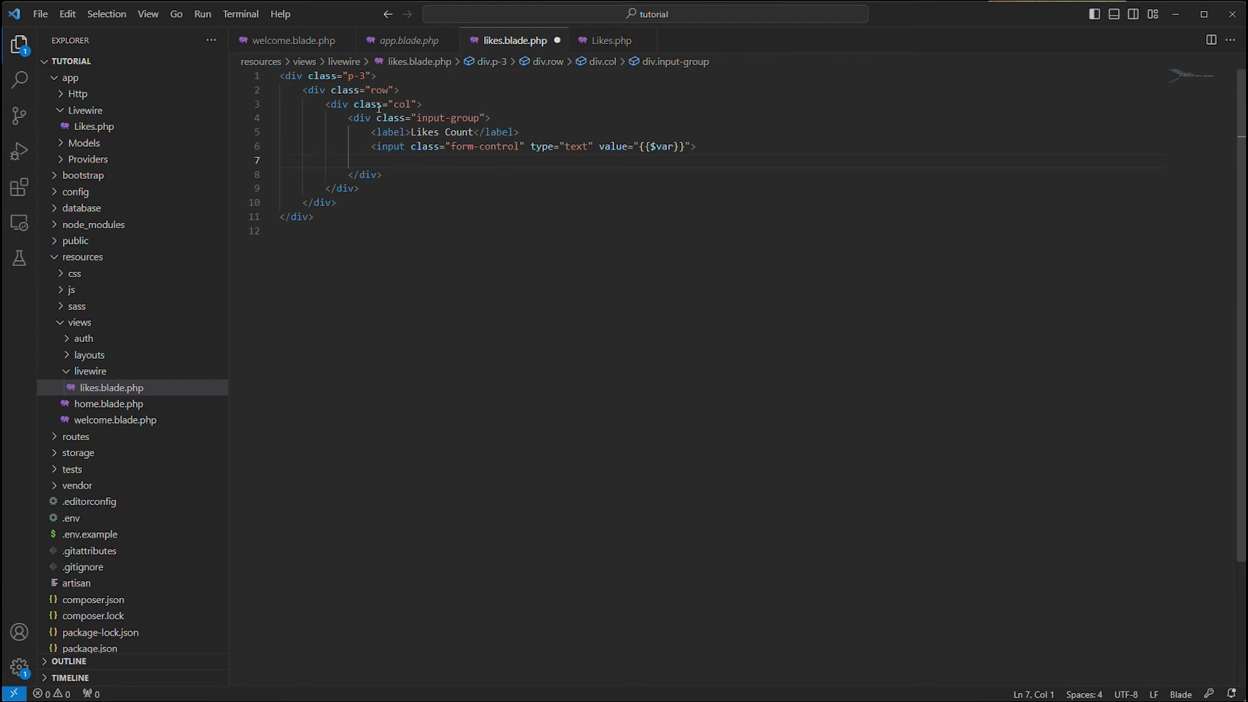
pyautogui.moveTo(348, 119); pyautogui.dragTo(426, 104)
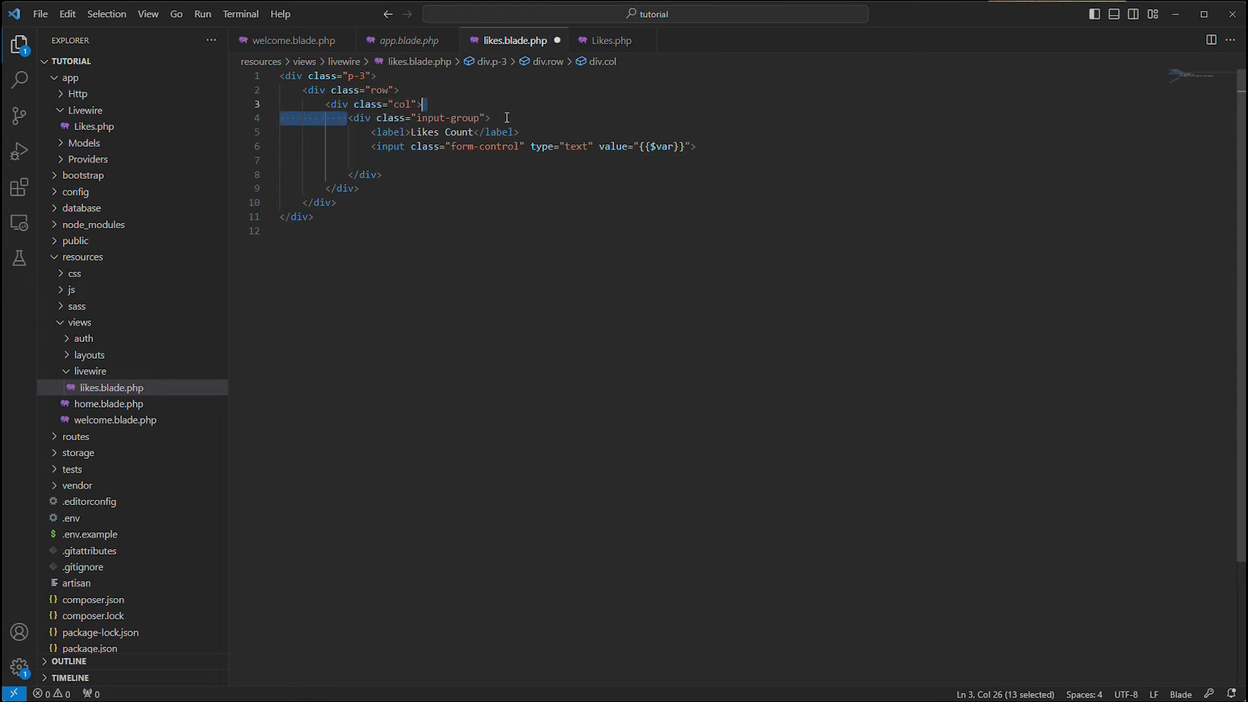
pyautogui.click(506, 118)
pyautogui.tripleClick(543, 135)
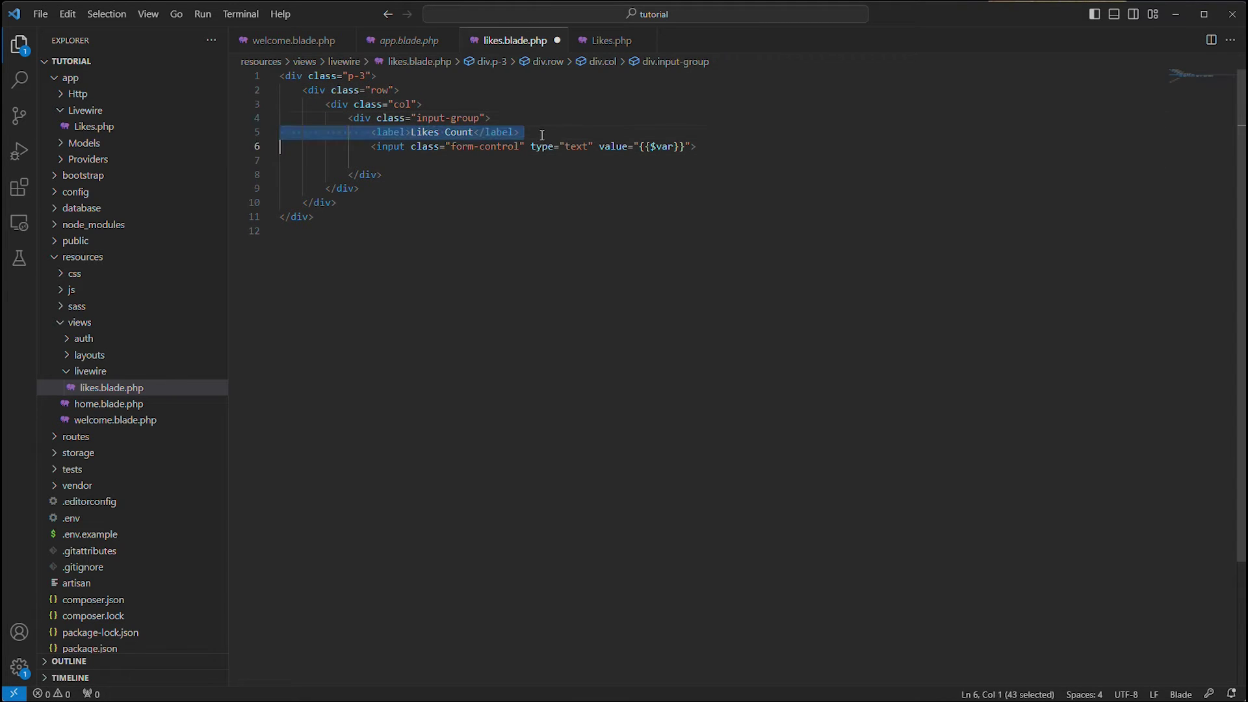
pyautogui.press('BackSpace')
pyautogui.press('Tab')
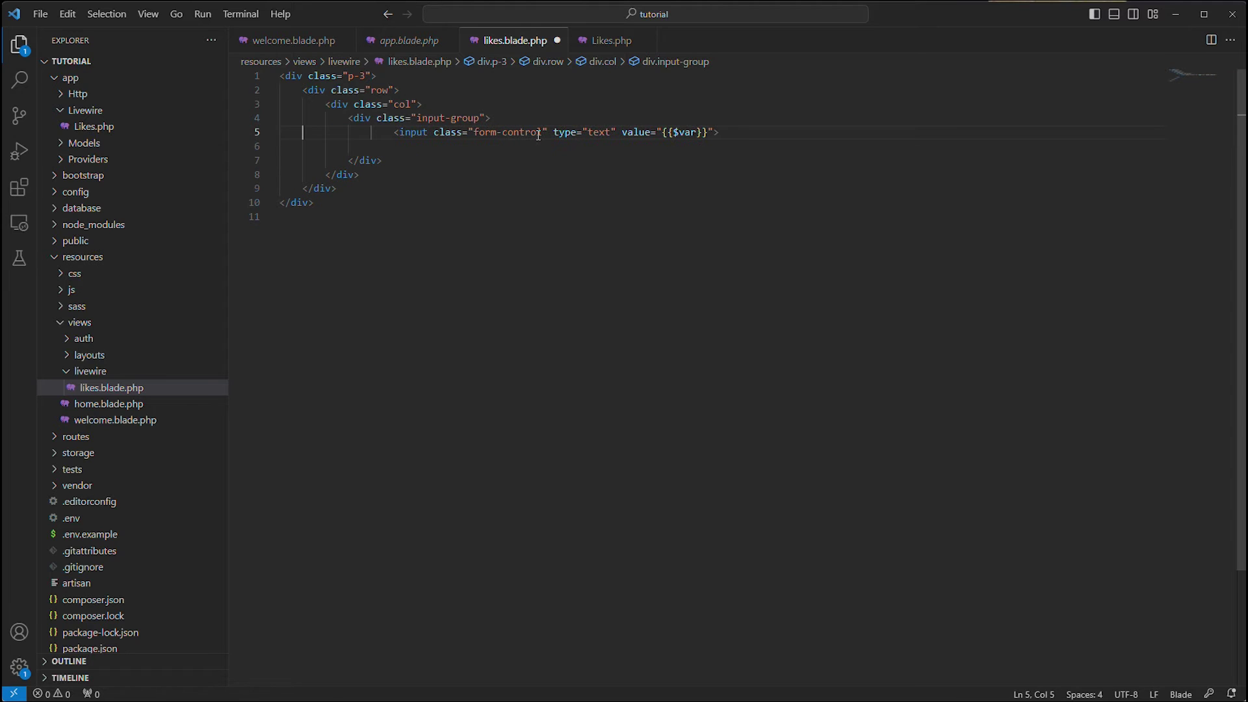
pyautogui.press('Return')
pyautogui.press('BackSpace')
pyautogui.press('Up')
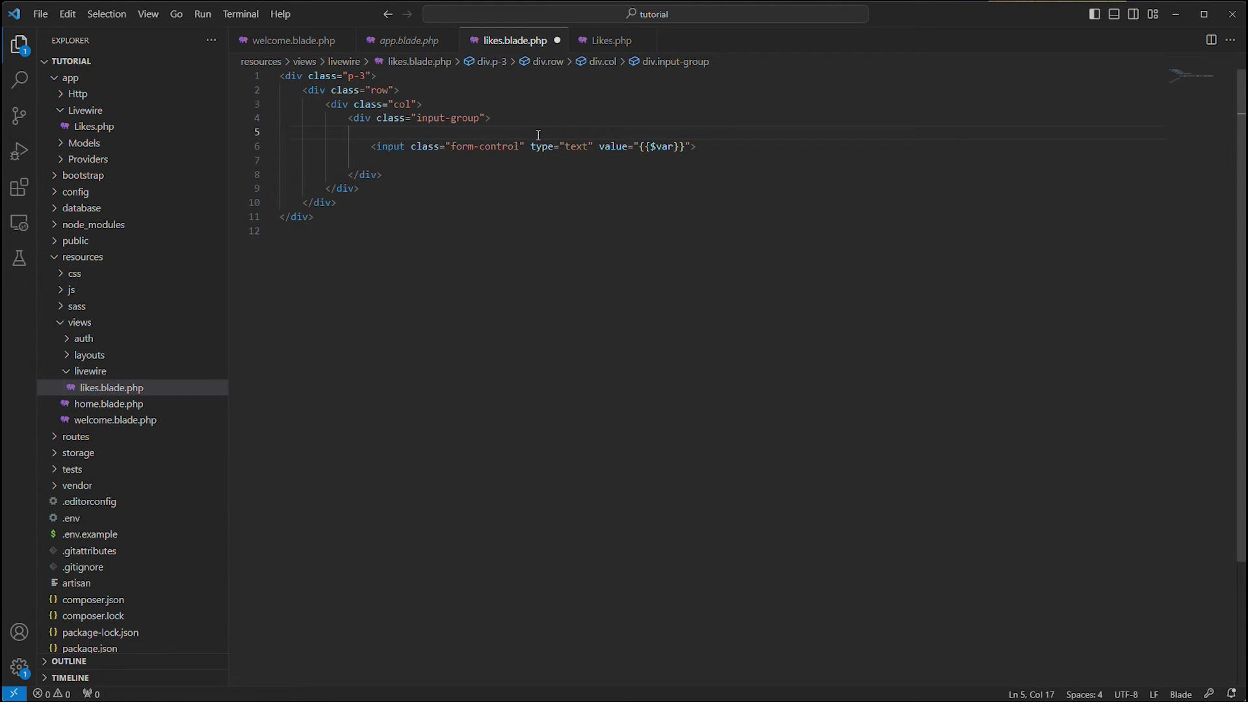
pyautogui.write('button')
# Put a minus button before the input and a plus button after it, and save.
pyautogui.press('Return')
pyautogui.write('-</button>')
pyautogui.press('End')
pyautogui.hotkey('shift', 'alt', 'Down')
pyautogui.hotkey('alt', 'Down')
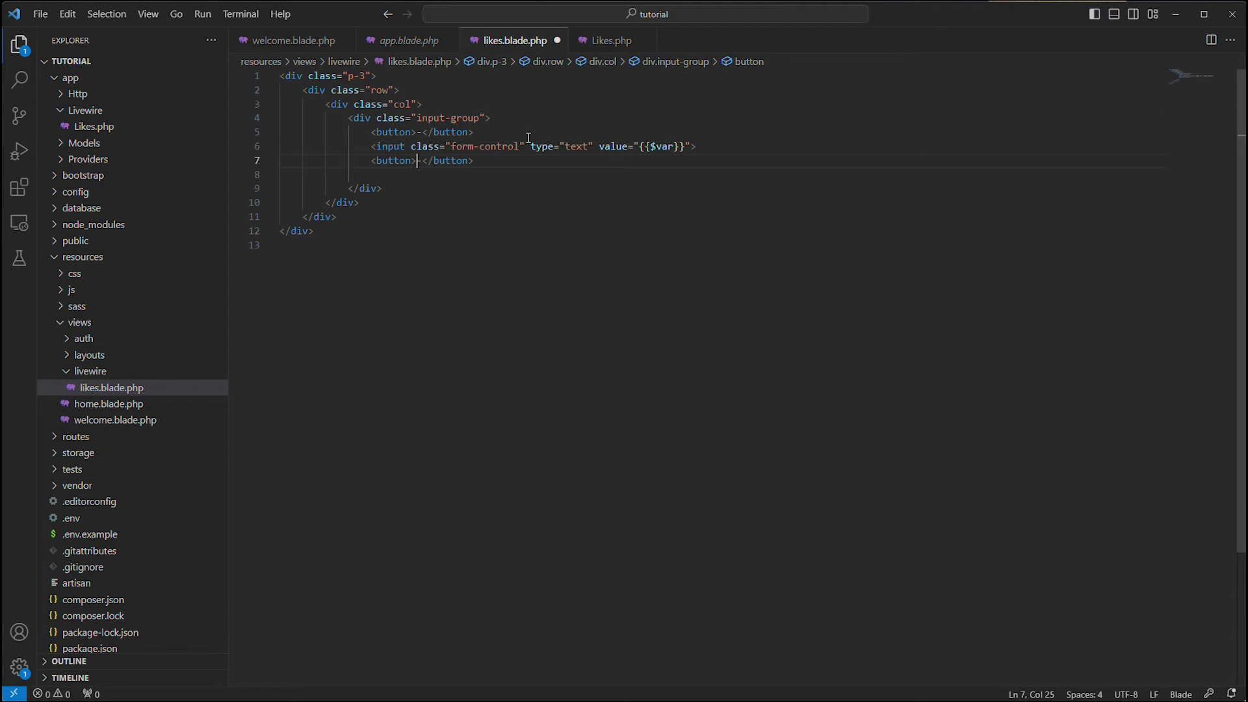
pyautogui.press('Delete')
pyautogui.write('+')
pyautogui.click(514, 176)
pyautogui.press('BackSpace')
pyautogui.hotkey('ctrl', 's')
# Give both buttons class="btn btn-primary" with multiple cursors and save.
pyautogui.hotkey('alt', 'Tab')
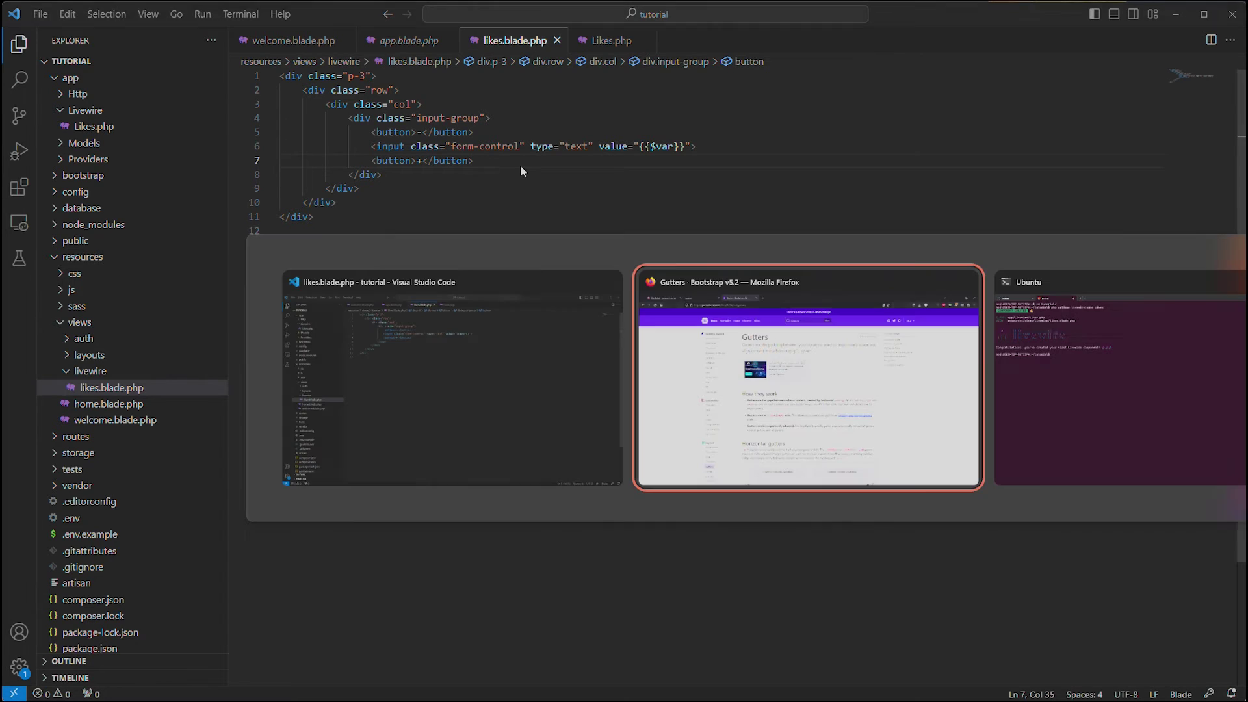
pyautogui.press('Escape')
pyautogui.click(413, 132)
pyautogui.keyDown('alt'); pyautogui.click(411, 160); pyautogui.keyUp('alt')
pyautogui.write('class="')
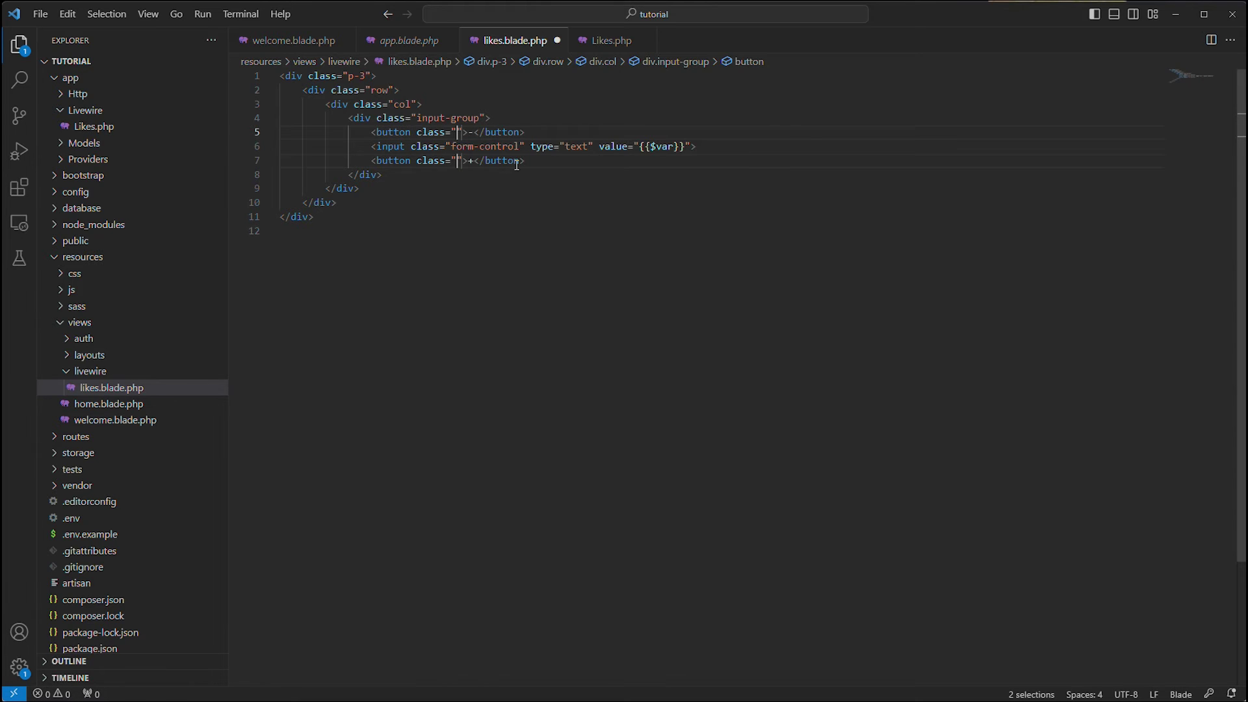
pyautogui.write('btn btn-')
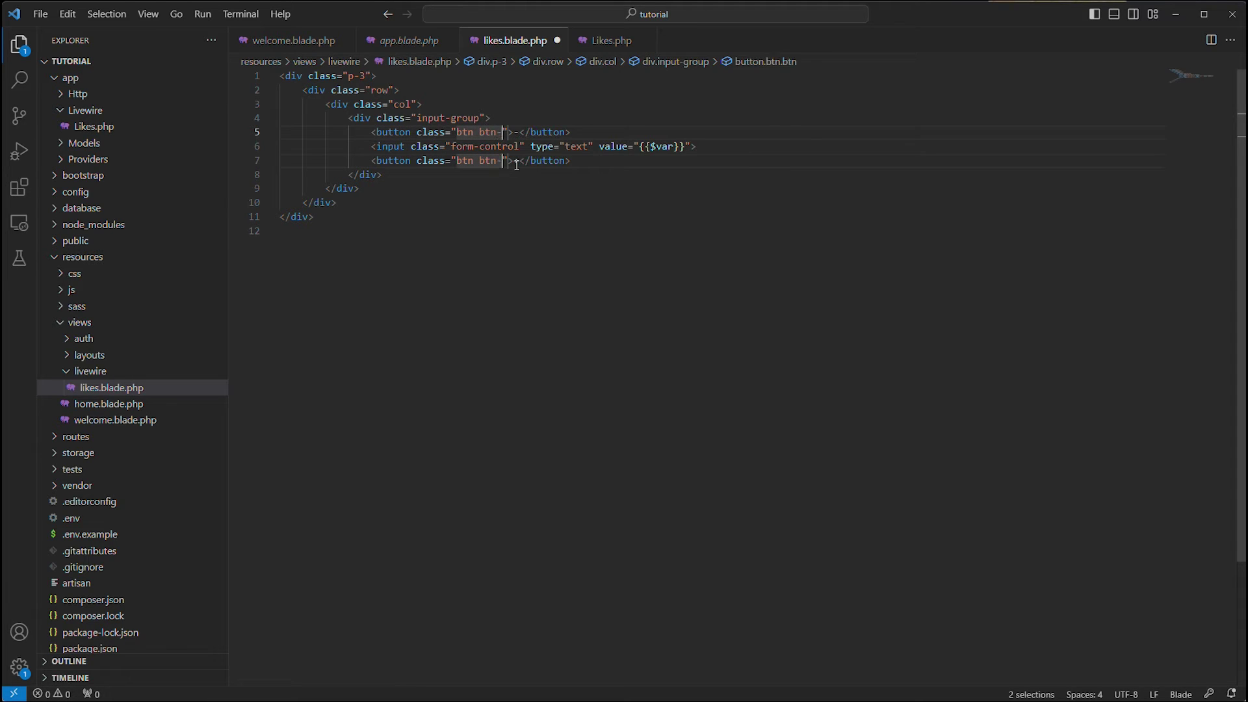
pyautogui.write('primary')
pyautogui.hotkey('ctrl', 's')
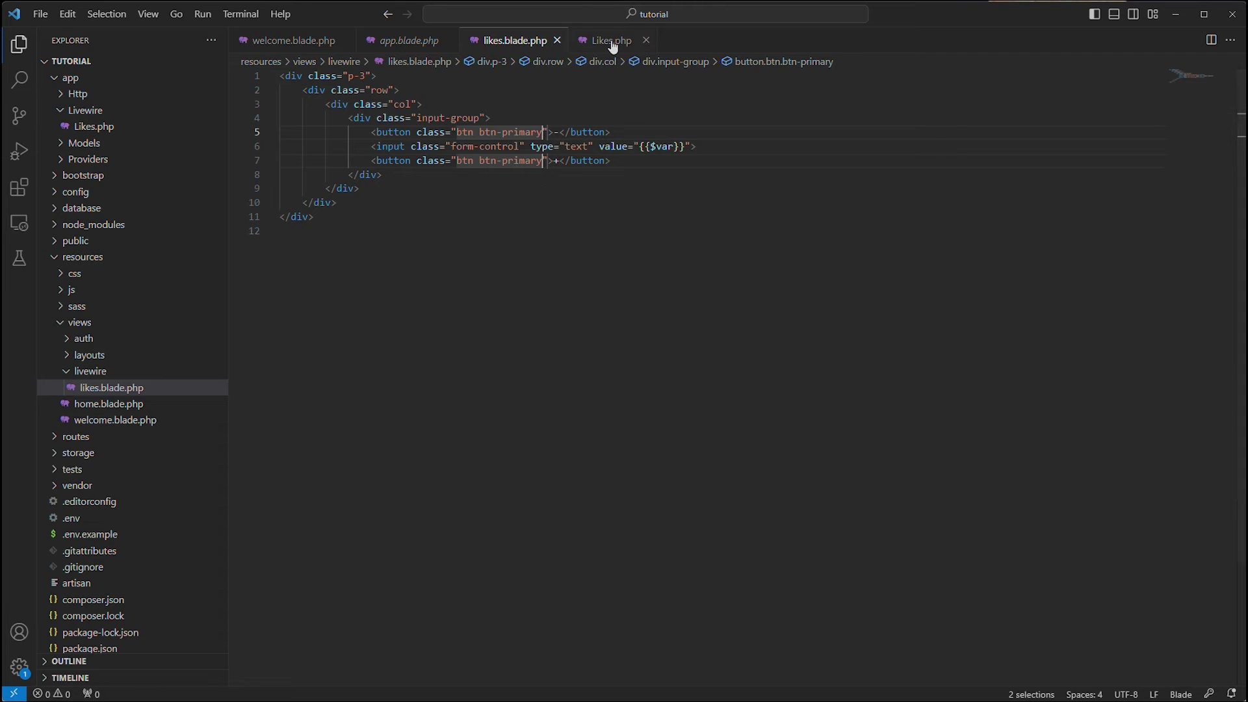
pyautogui.press('Escape')
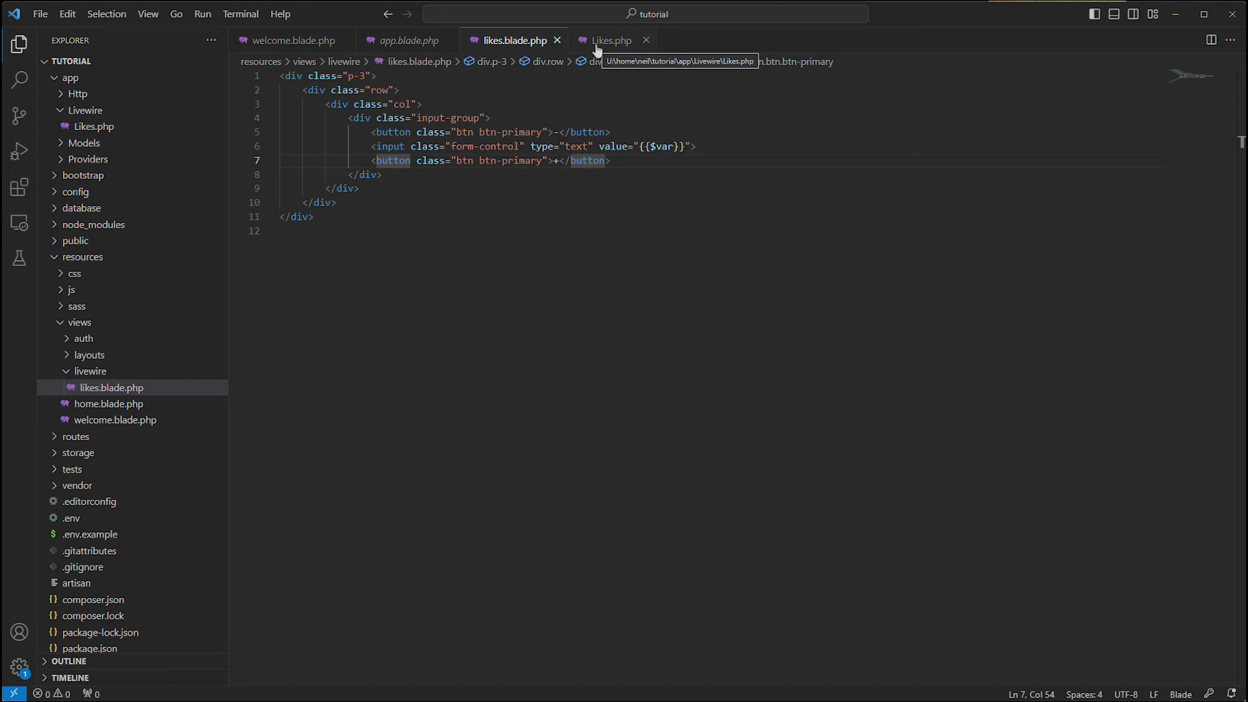
# Create an empty add() method in the Likes.php class.
pyautogui.hotkey('ctrl', 'u')
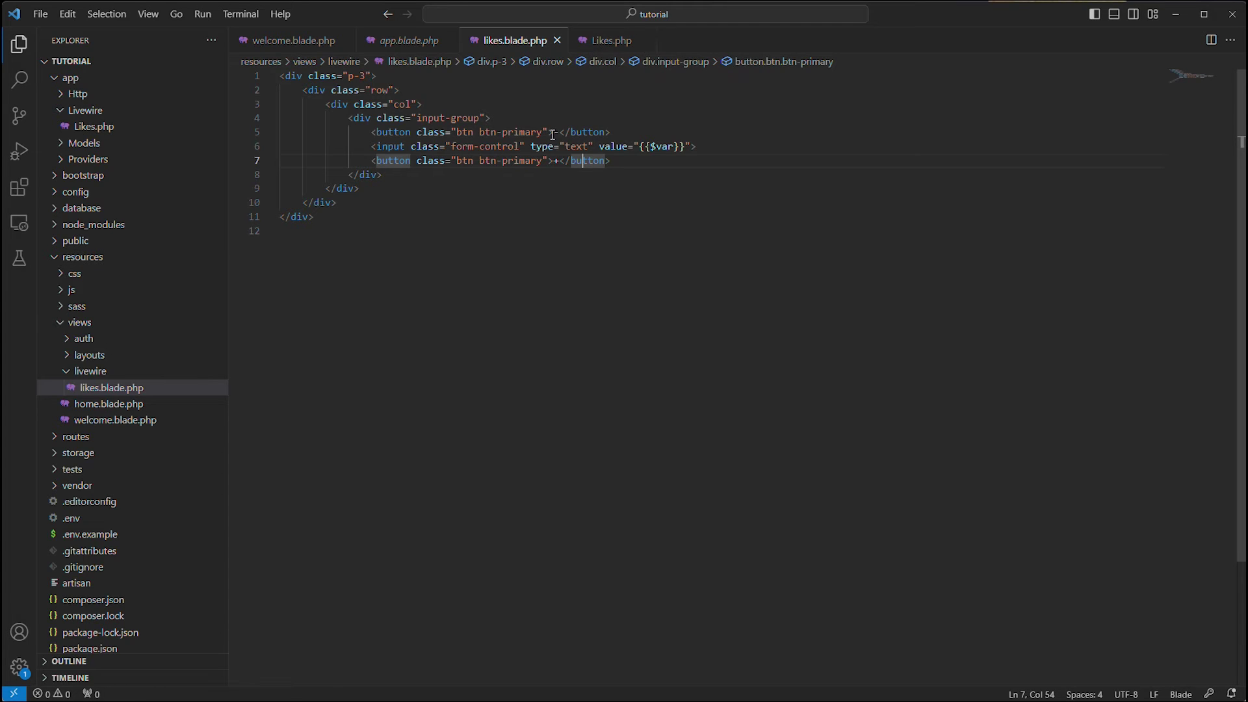
pyautogui.click(612, 40)
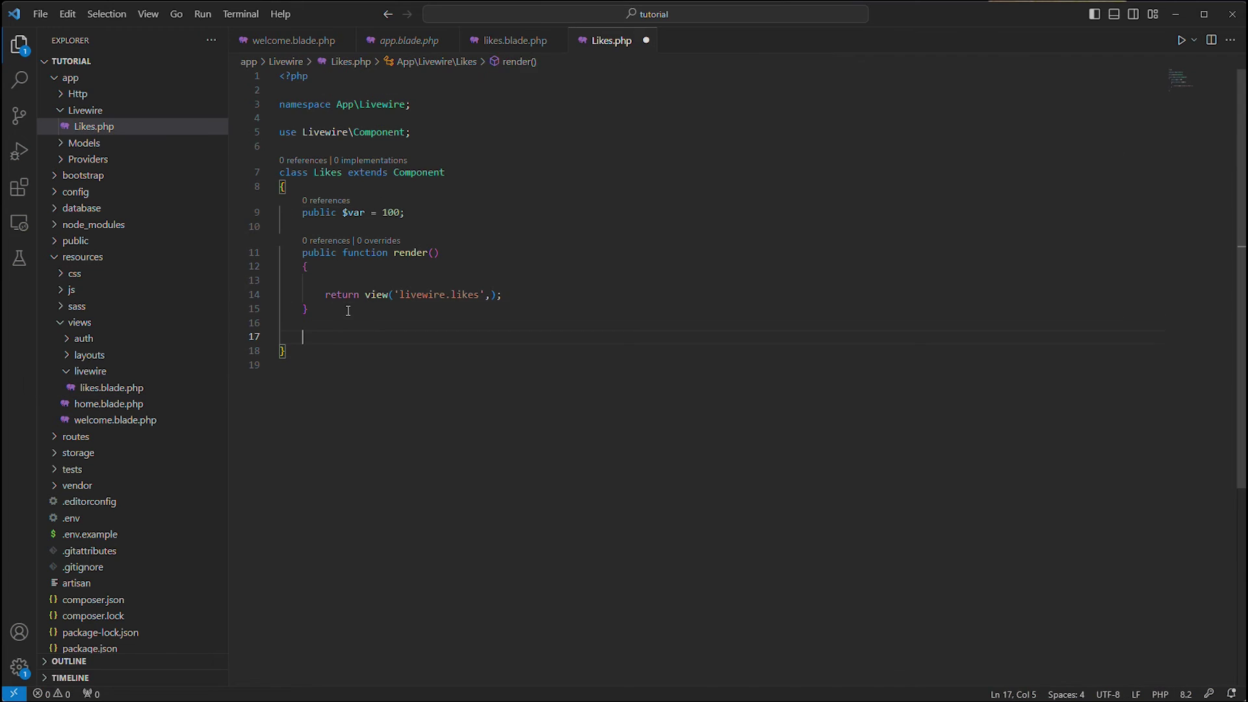
pyautogui.write('public function add({')
pyautogui.press('Return')
pyautogui.hotkey('ctrl', 'z')
pyautogui.hotkey('ctrl', 'z')
pyautogui.write('){')
pyautogui.press('Return')
pyautogui.click(442, 372)
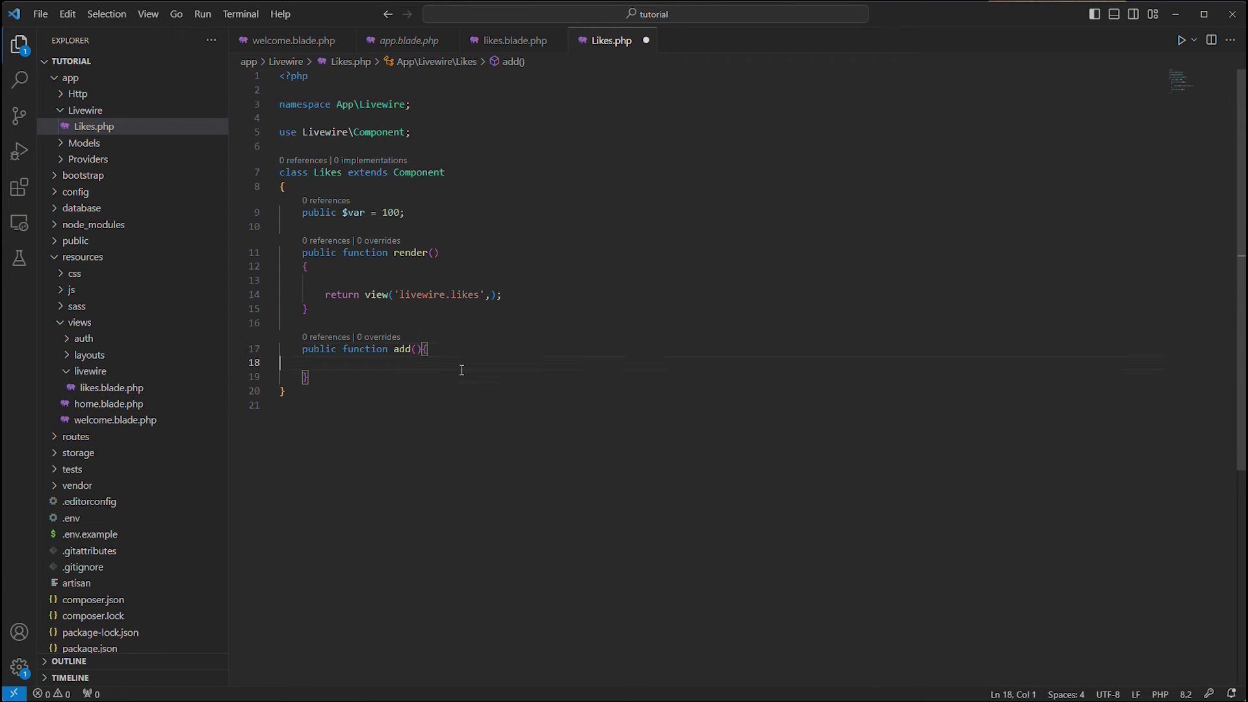
# Duplicate the add() method below itself and rename the copy to subtract().
pyautogui.moveTo(349, 368); pyautogui.dragTo(283, 349)
pyautogui.hotkey('ctrl', 'c')
pyautogui.click(341, 379)
pyautogui.press('Return')
pyautogui.hotkey('ctrl', 'v')
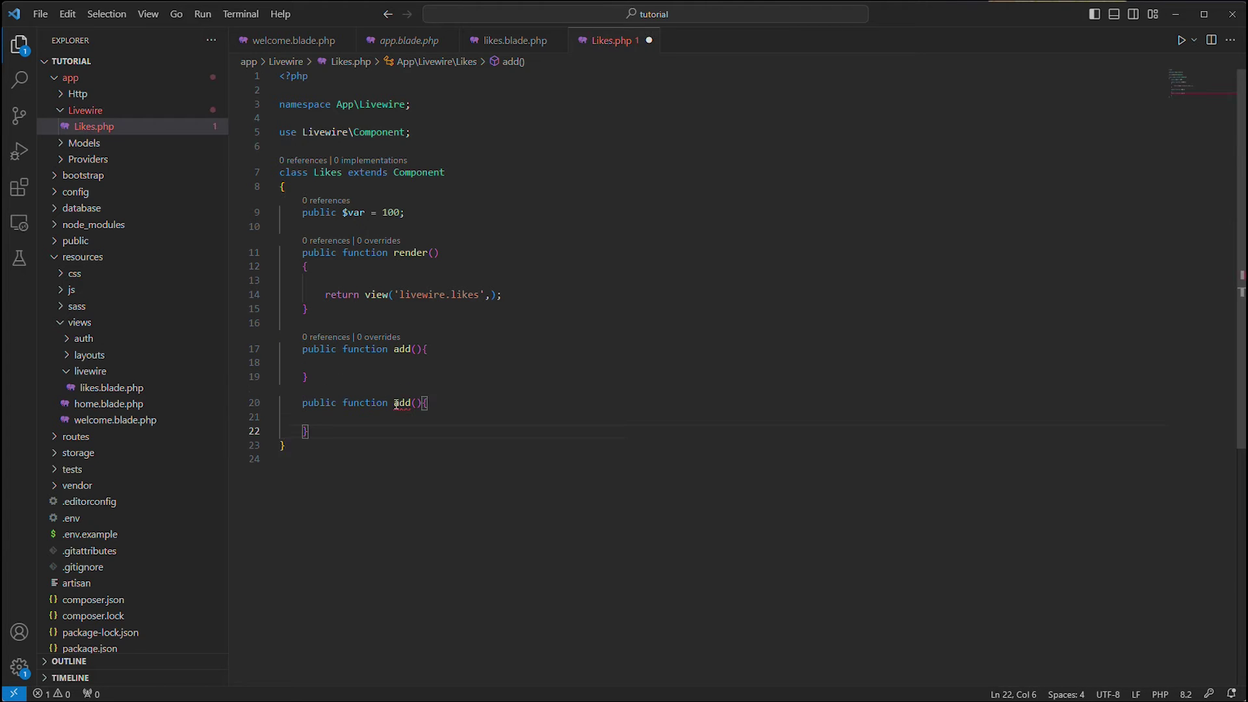
pyautogui.doubleClick(402, 403)
pyautogui.write('subtract')
# Make add() do $this->var + 1 and subtract() do $this->var - 1, then save.
pyautogui.click(395, 361)
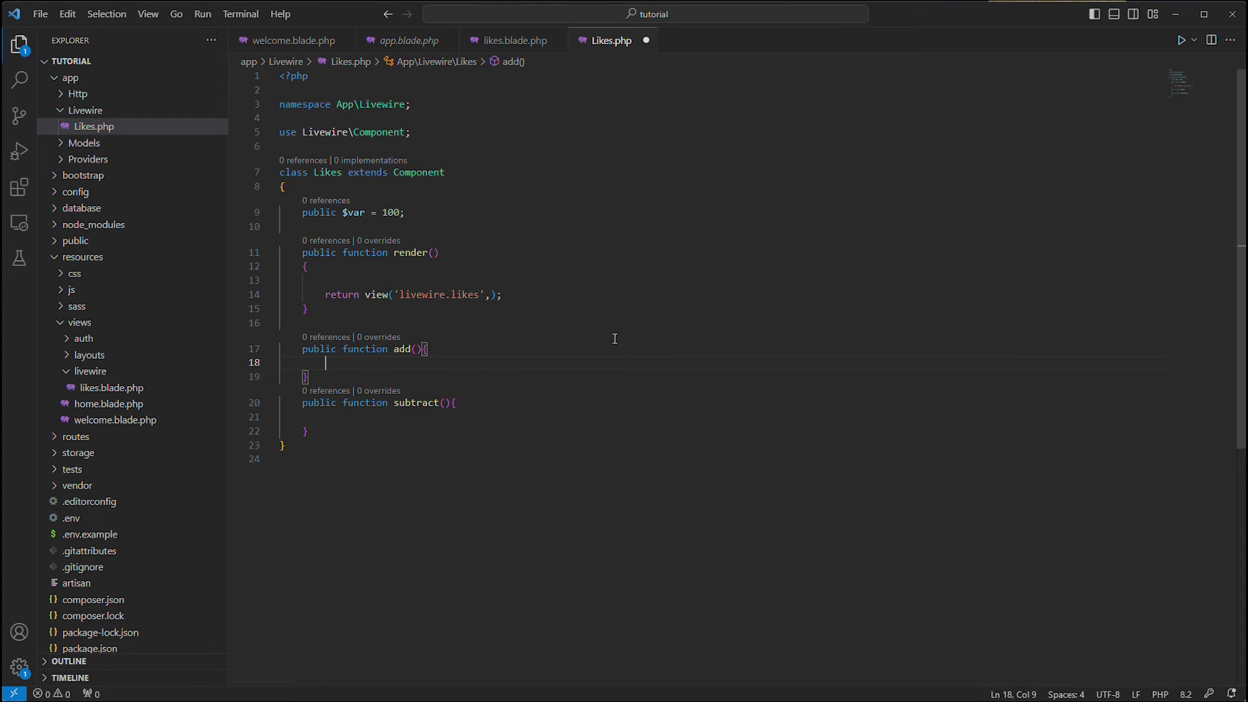
pyautogui.write('$')
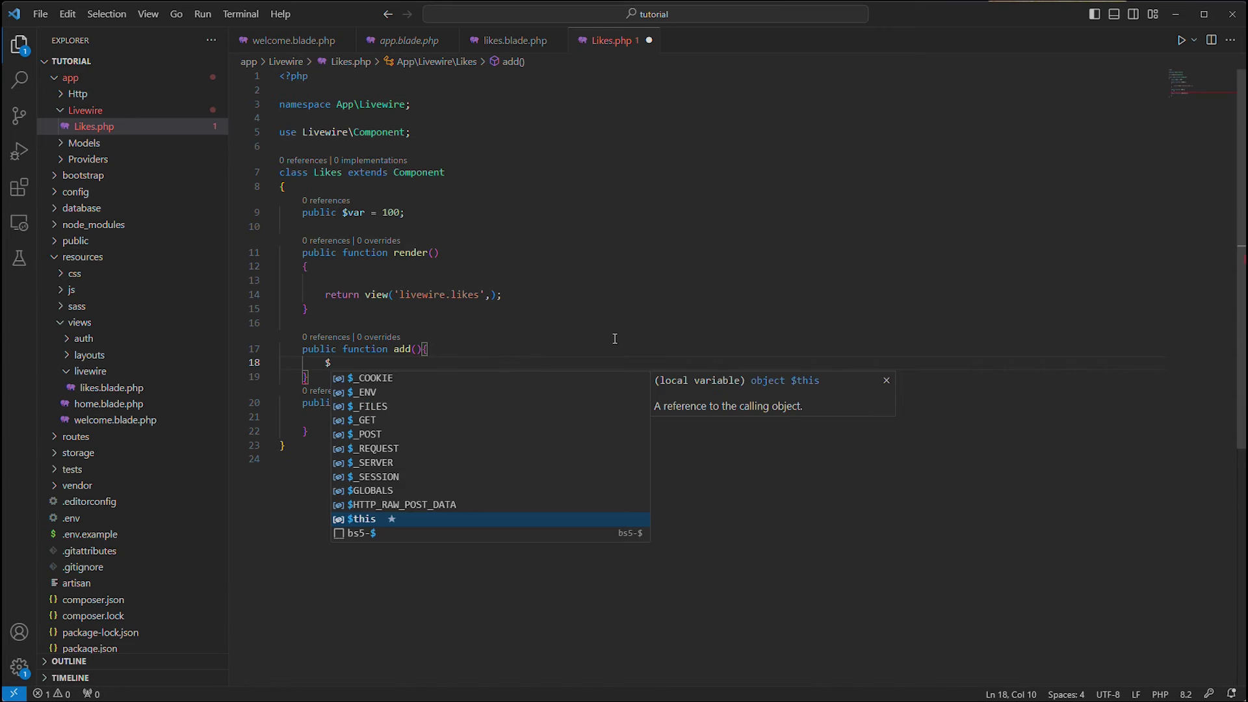
pyautogui.write('this->')
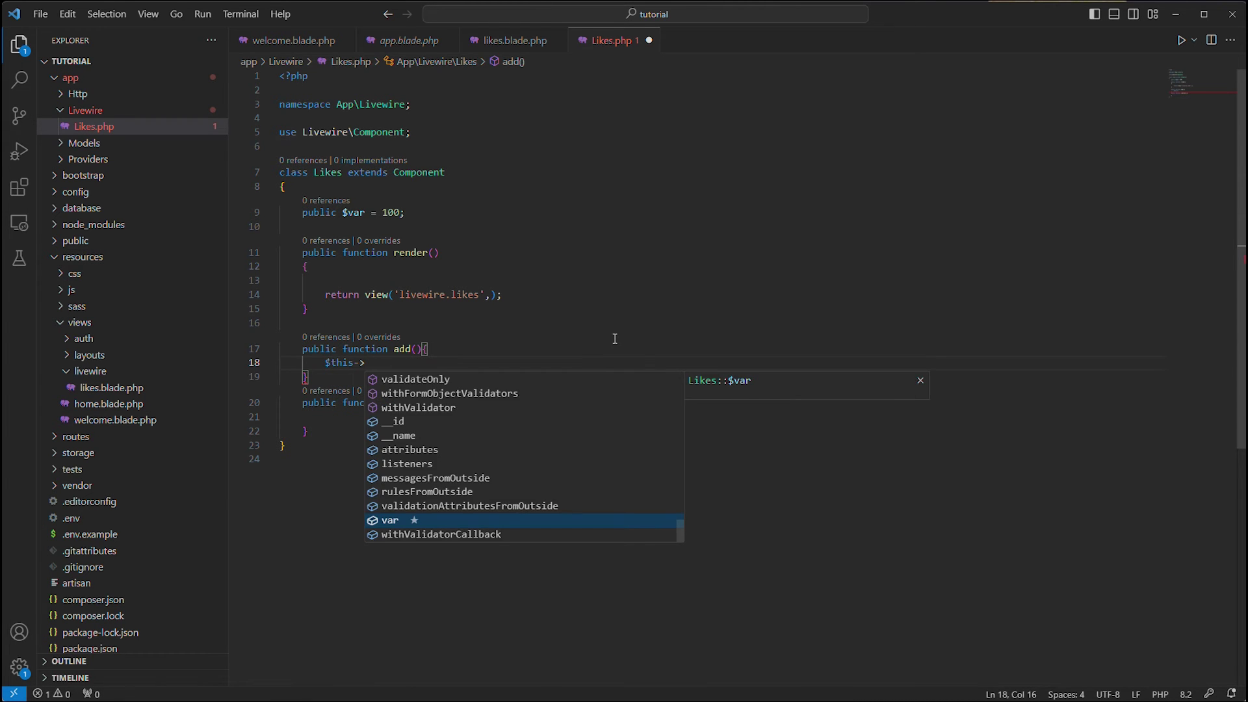
pyautogui.write('var = $this')
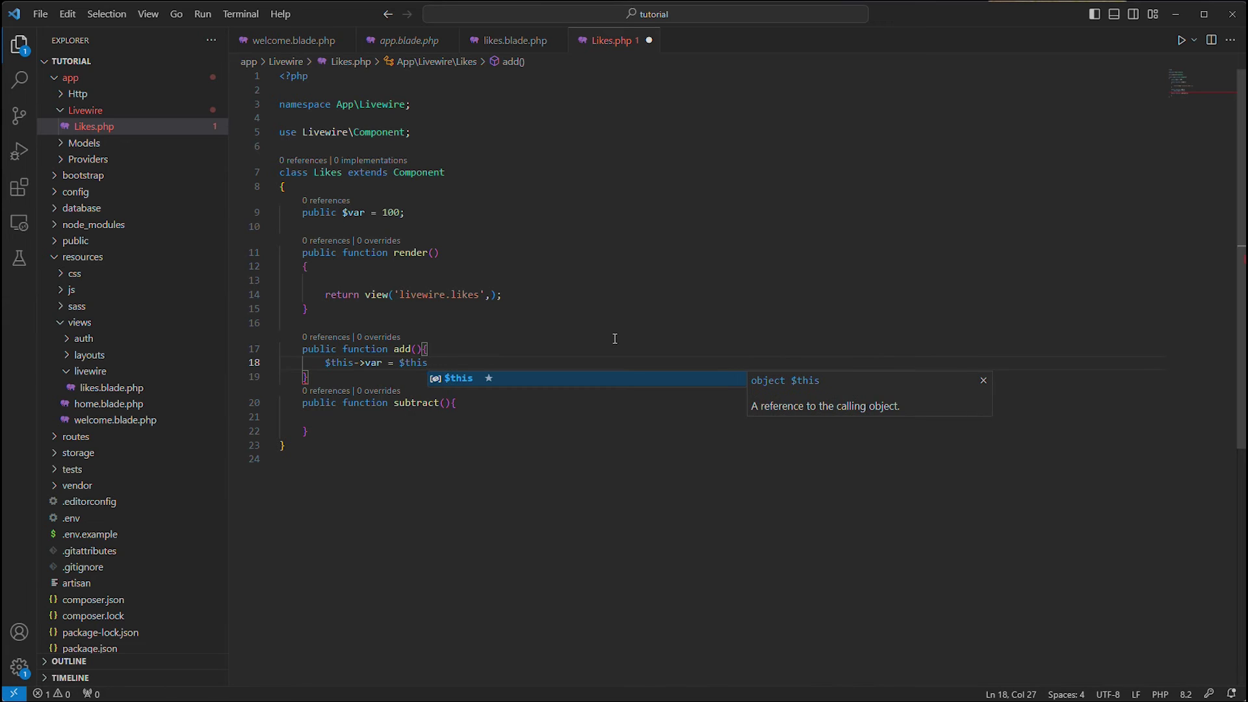
pyautogui.write('->var +')
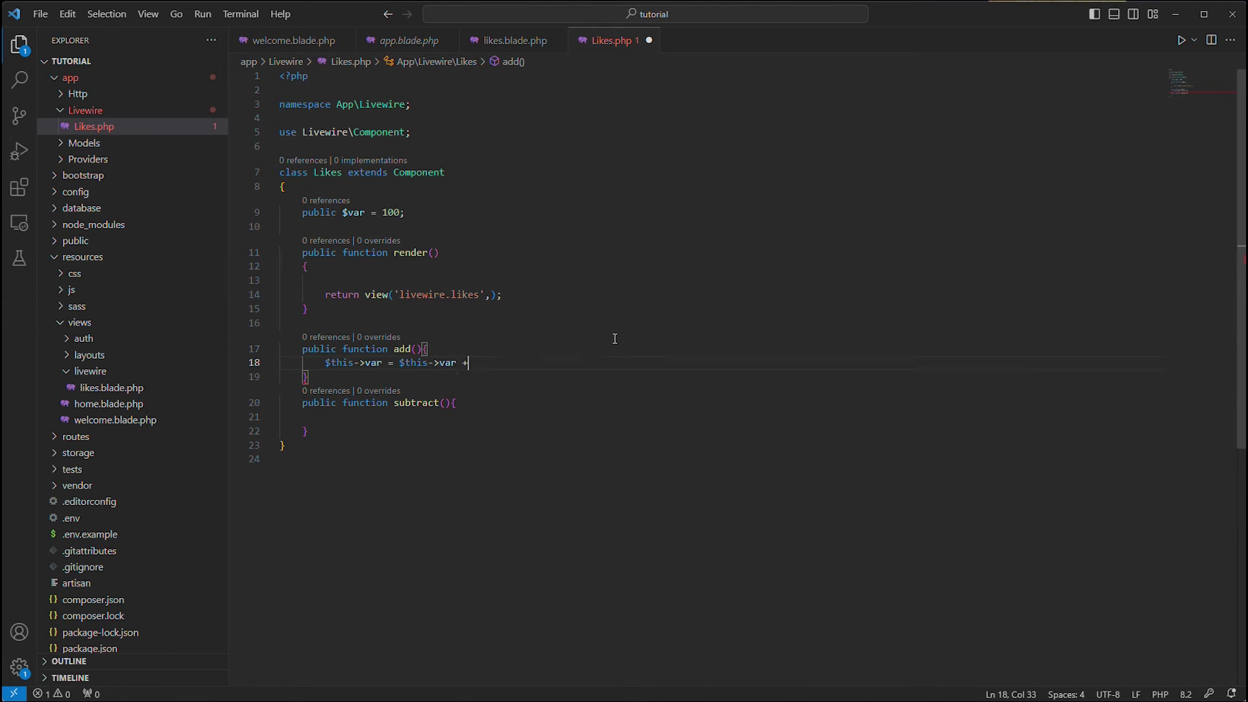
pyautogui.write(' 1;')
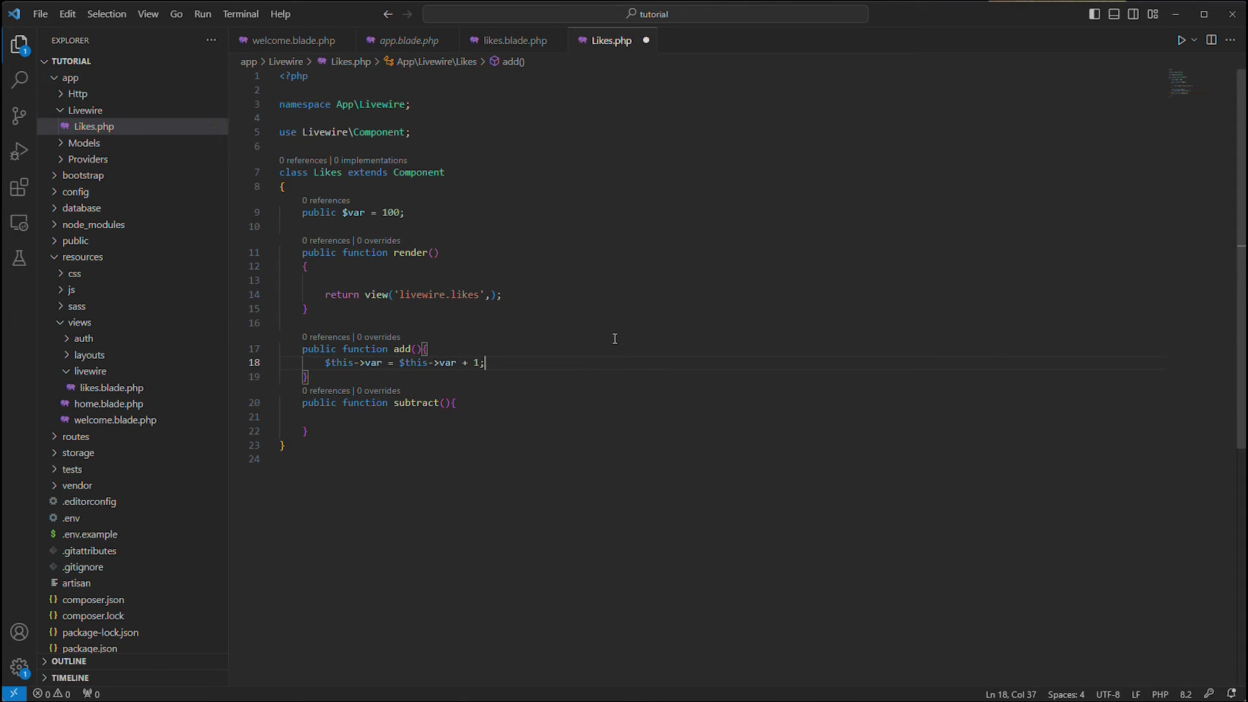
pyautogui.moveTo(325, 363); pyautogui.dragTo(354, 363)
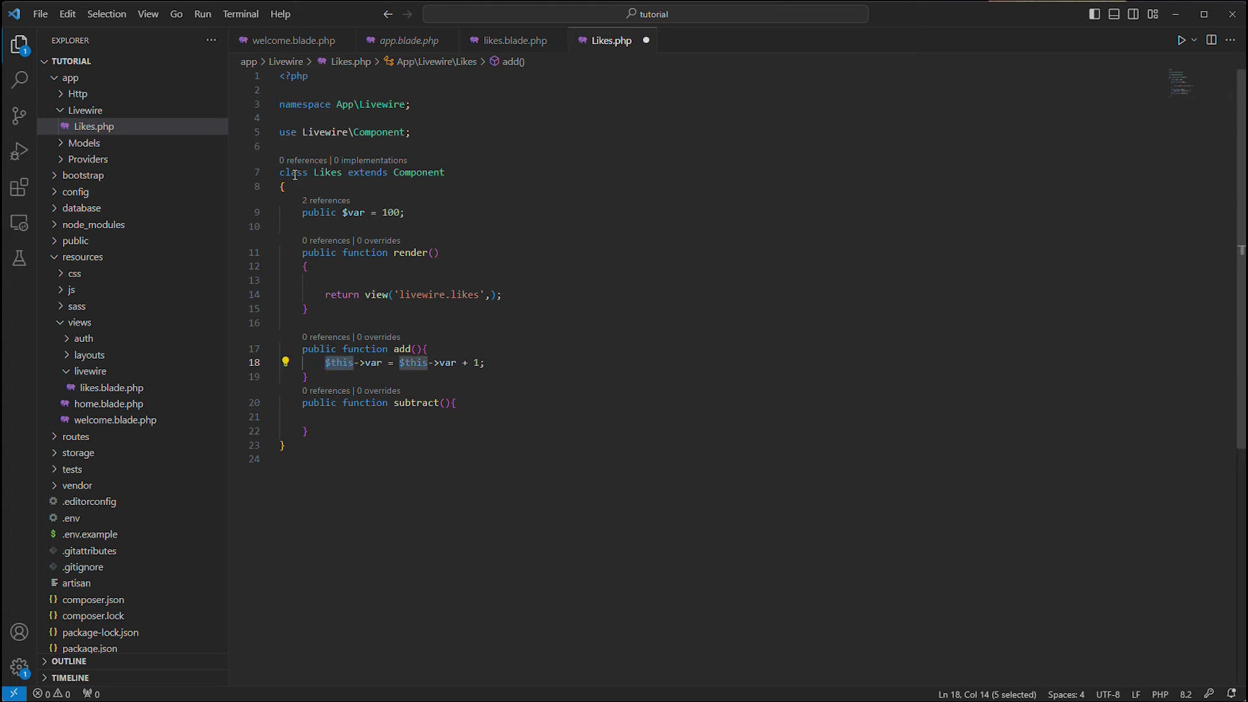
pyautogui.moveTo(343, 173); pyautogui.dragTo(280, 174)
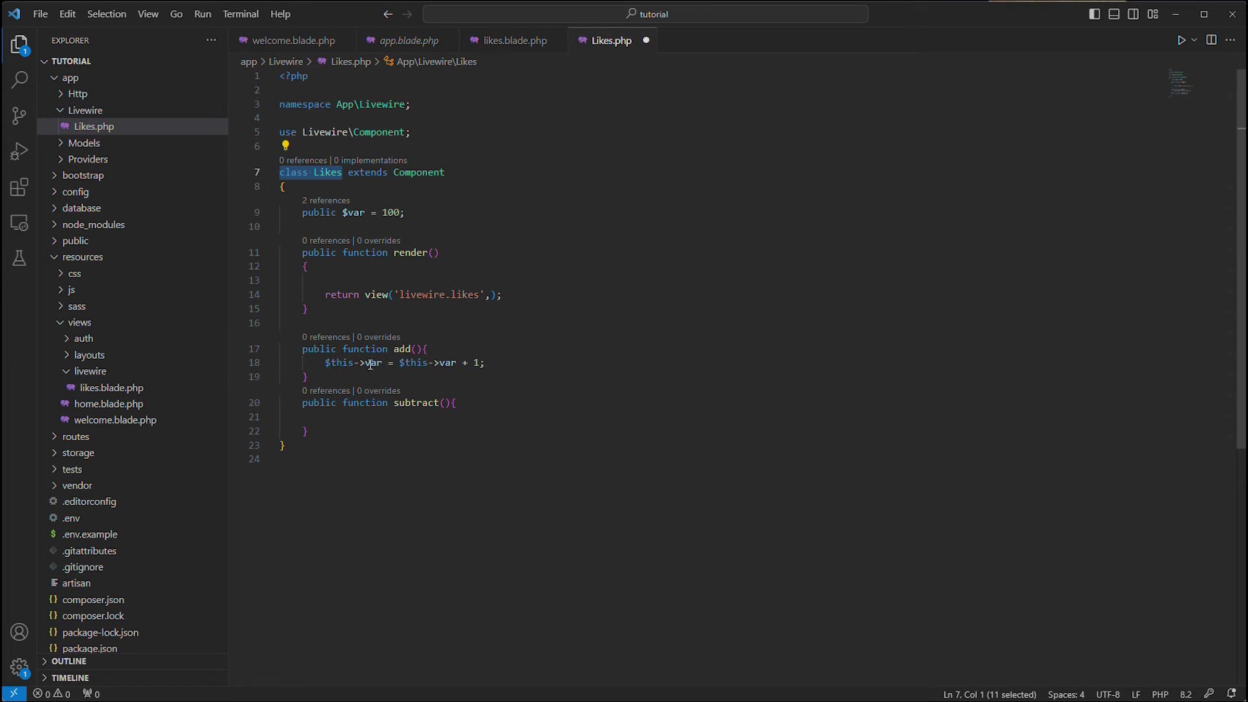
pyautogui.moveTo(344, 214); pyautogui.dragTo(366, 213)
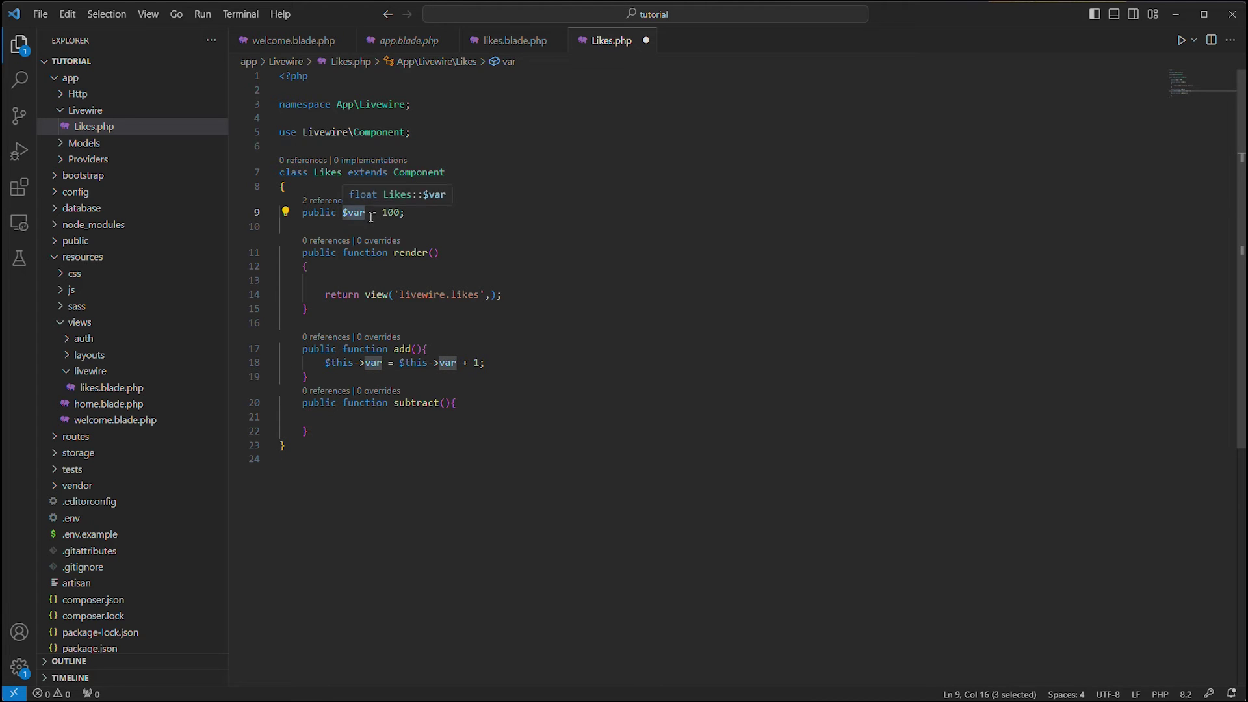
pyautogui.moveTo(399, 363)
pyautogui.mouseDown()
pyautogui.moveTo(495, 364)
pyautogui.moveTo(325, 363)
pyautogui.mouseUp()
pyautogui.hotkey('ctrl', 'c')
pyautogui.click(472, 418)
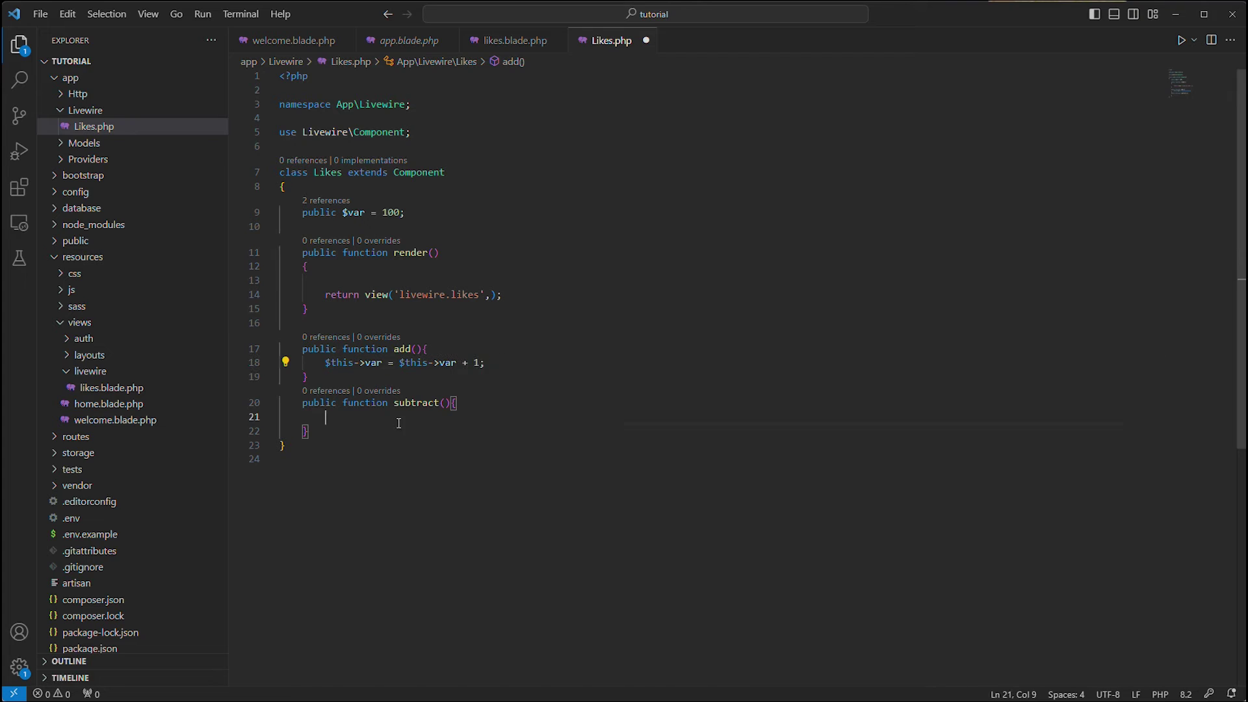
pyautogui.hotkey('ctrl', 'v')
pyautogui.click(472, 417)
pyautogui.press('BackSpace')
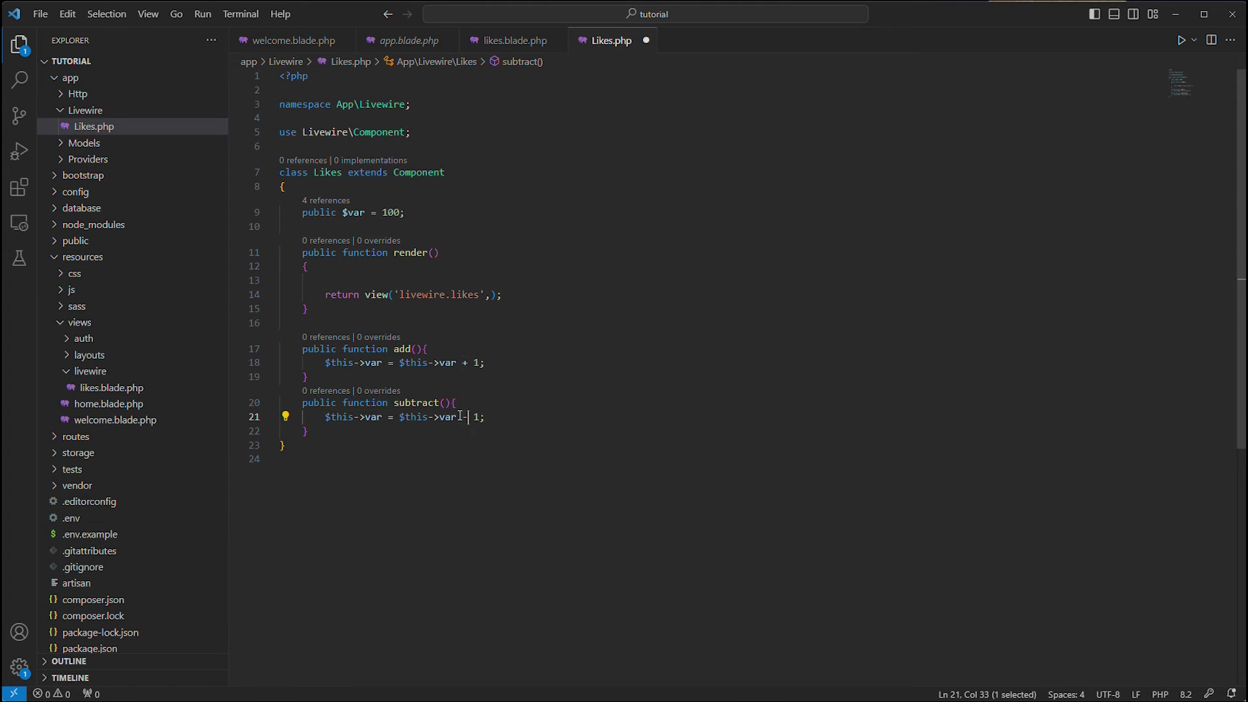
pyautogui.write('-')
pyautogui.hotkey('ctrl', 's')
pyautogui.click(619, 403)
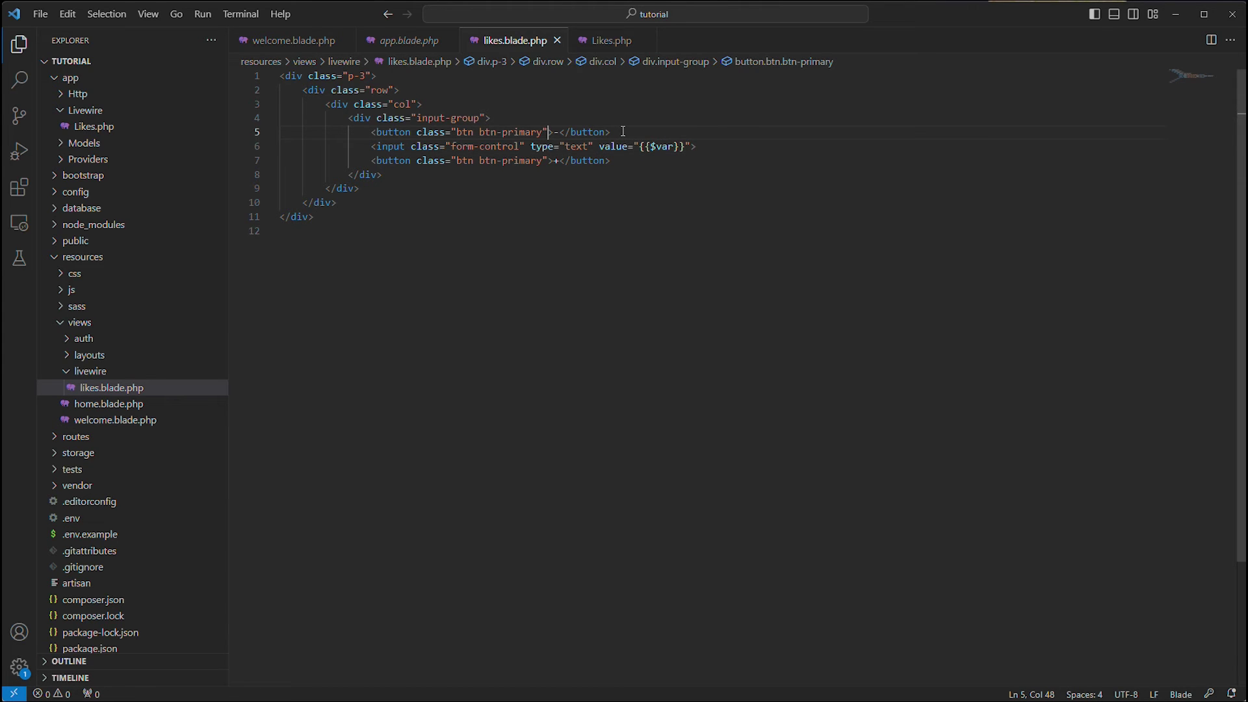
pyautogui.write('wire:click=')
# Give the minus button on line 5 wire:click="add()".
pyautogui.press('BackSpace')
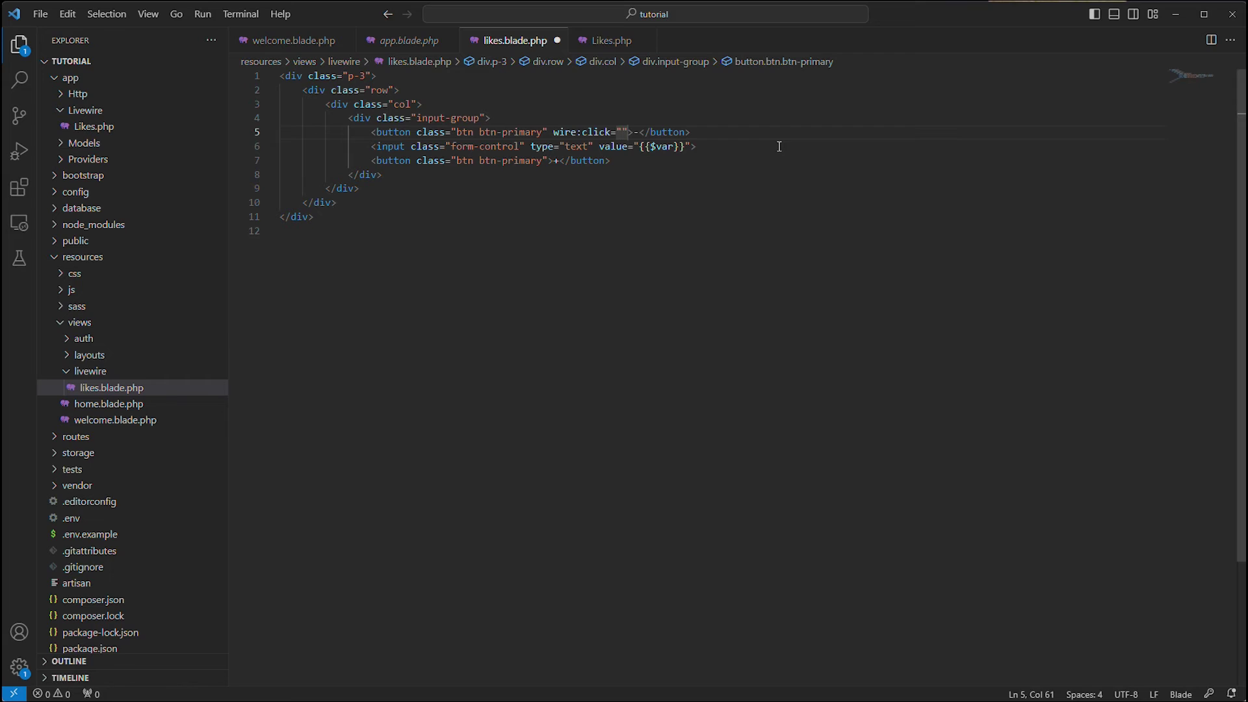
pyautogui.moveTo(554, 133); pyautogui.dragTo(614, 132)
pyautogui.click(623, 132)
pyautogui.write('add()')
pyautogui.moveTo(657, 132); pyautogui.dragTo(550, 132)
# Copy that attribute to the plus button as wire:click="subtract()" and save.
pyautogui.hotkey('ctrl', 'c')
pyautogui.click(548, 160)
pyautogui.hotkey('ctrl', 'v')
pyautogui.doubleClick(629, 161)
pyautogui.write('subtract')
pyautogui.click(780, 159)
pyautogui.hotkey('ctrl', 's')
pyautogui.moveTo(544, 133)
pyautogui.mouseDown()
pyautogui.moveTo(664, 133)
pyautogui.moveTo(658, 160)
pyautogui.moveTo(680, 160)
pyautogui.mouseUp()
pyautogui.click(627, 131)
pyautogui.doubleClick(634, 132)
pyautogui.click(749, 160)
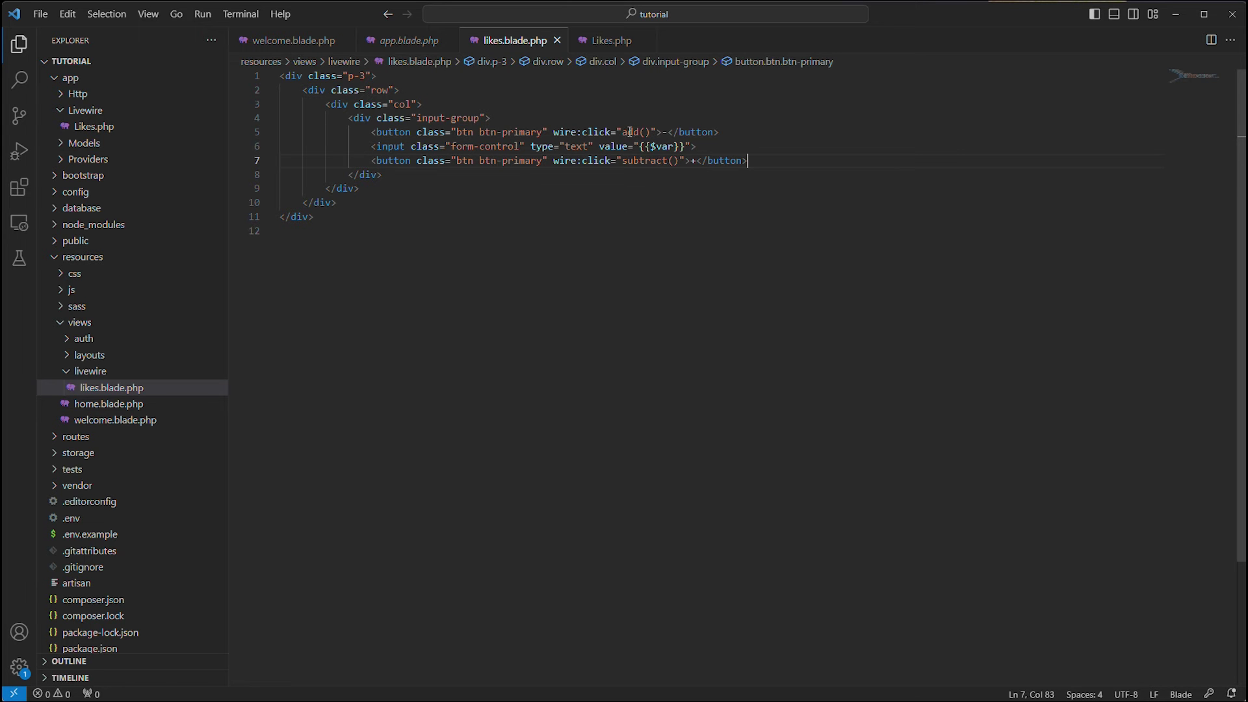
# Swap method names so the plus button calls add(), and empty the minus button's wire:click.
pyautogui.doubleClick(646, 160)
pyautogui.hotkey('ctrl', 'c')
pyautogui.doubleClick(635, 131)
pyautogui.hotkey('ctrl', 'v')
pyautogui.doubleClick(635, 160)
pyautogui.write('add')
pyautogui.hotkey('ctrl', 'a')
pyautogui.hotkey('ctrl', 's')
pyautogui.click(718, 145)
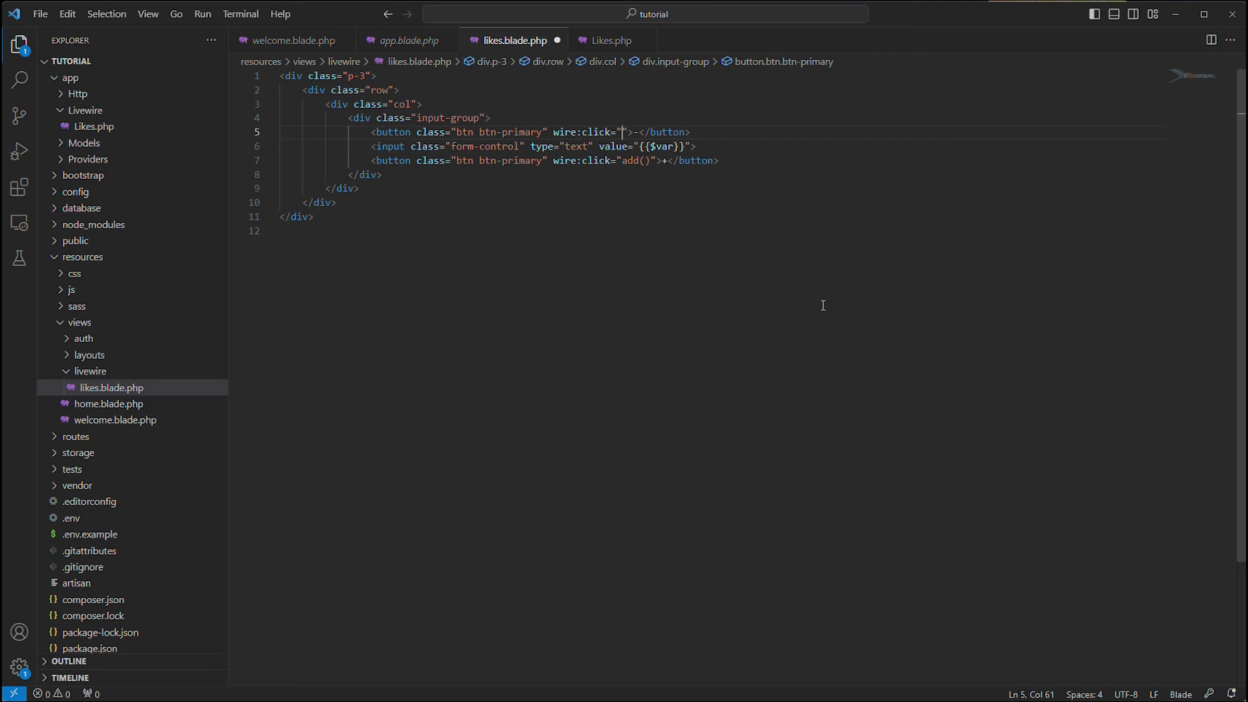
pyautogui.write('$set(')
pyautogui.write("'var'")
pyautogui.write(', ')
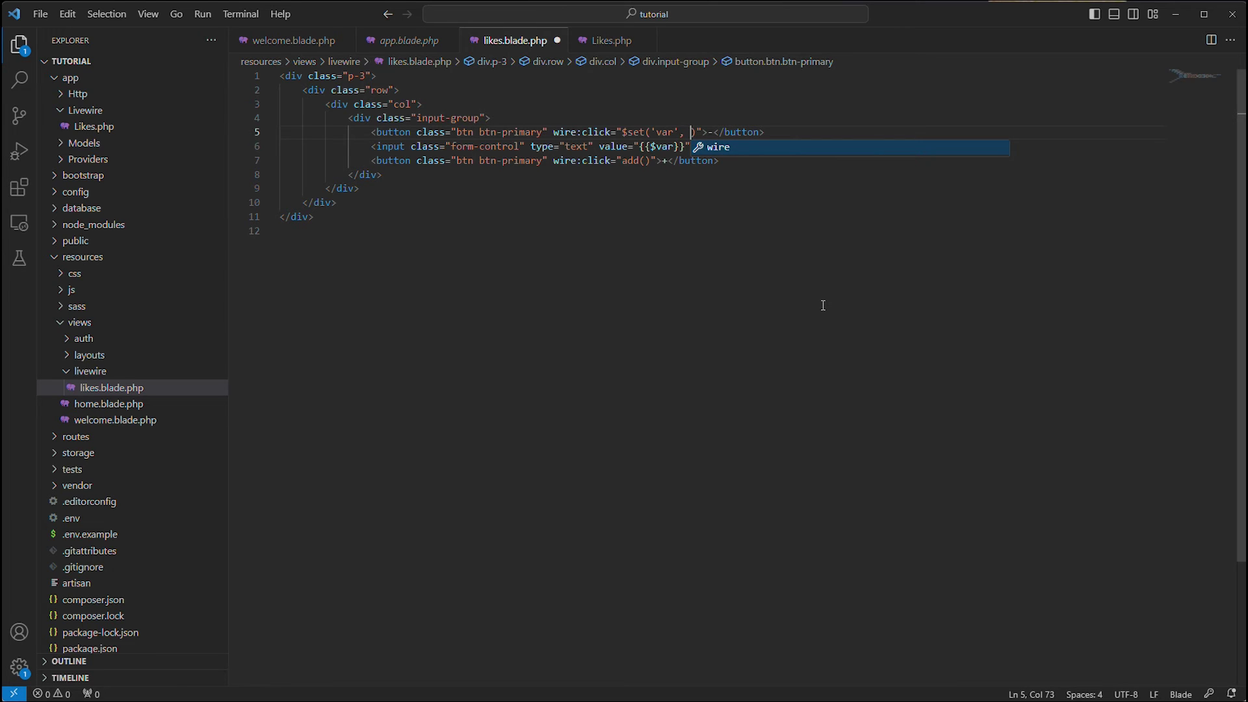
pyautogui.write('{{$var +')
# Set the minus button's wire:click to $set('var', {{$var - 1}}), fix the parenthesis, and save.
pyautogui.press('BackSpace')
pyautogui.write('- 1')
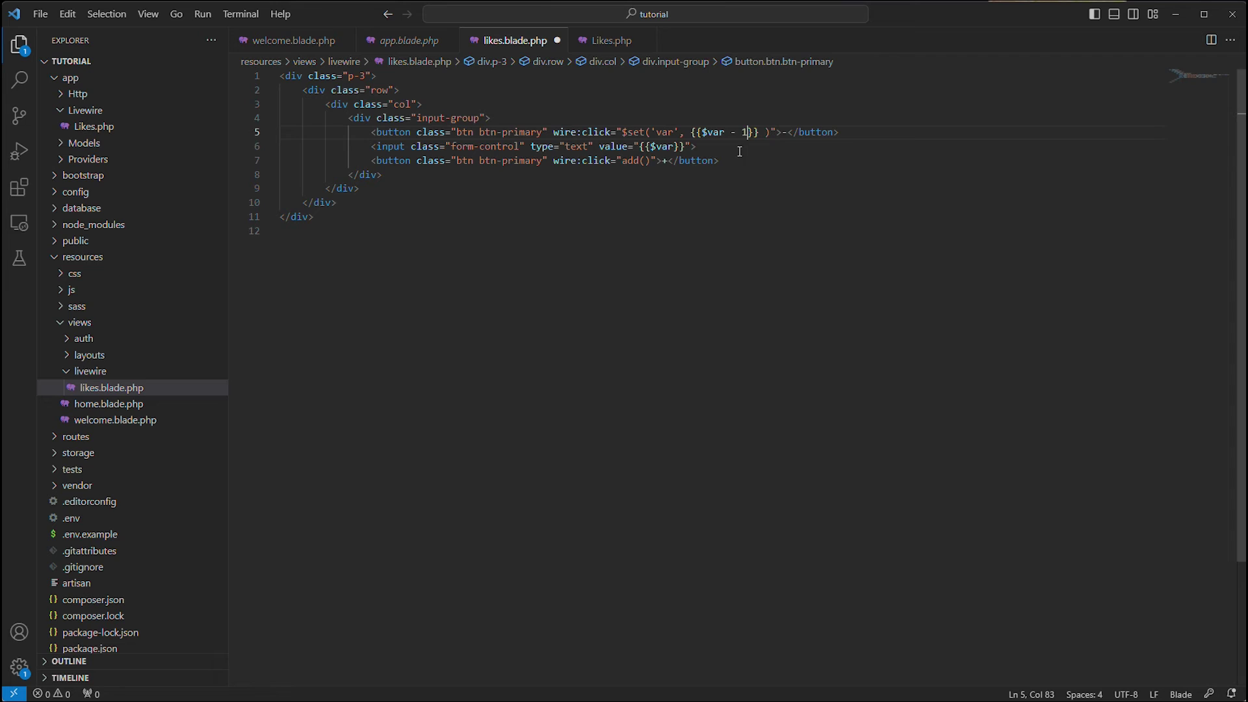
pyautogui.moveTo(554, 132); pyautogui.dragTo(760, 132)
pyautogui.click(761, 131)
pyautogui.press('Delete')
pyautogui.moveTo(691, 132); pyautogui.dragTo(761, 132)
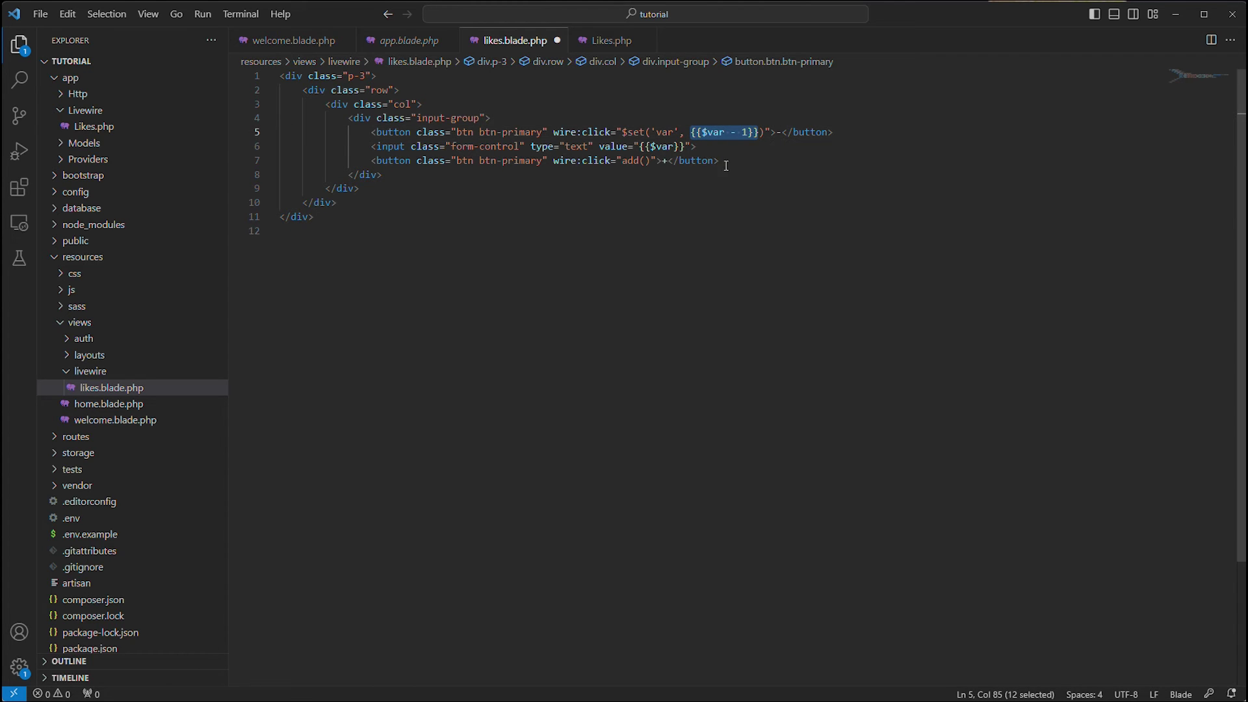
pyautogui.click(712, 131)
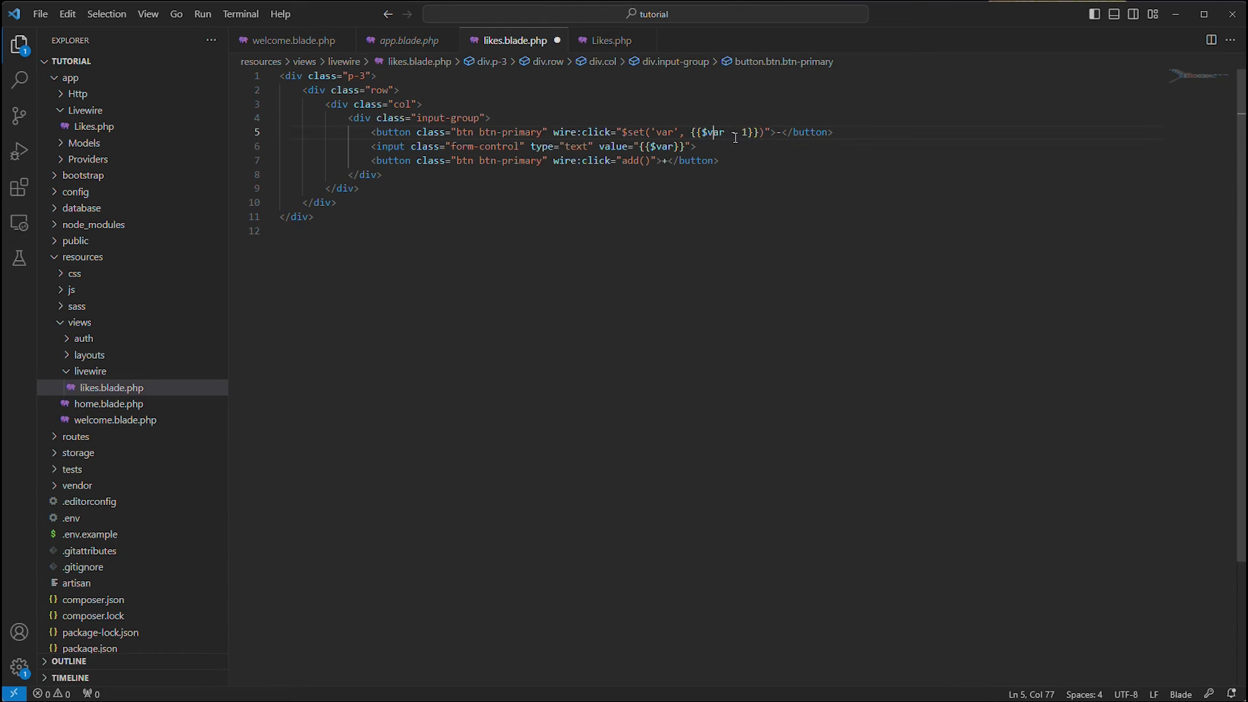
pyautogui.hotkey('ctrl', 's')
pyautogui.hotkey('alt', 'Tab')
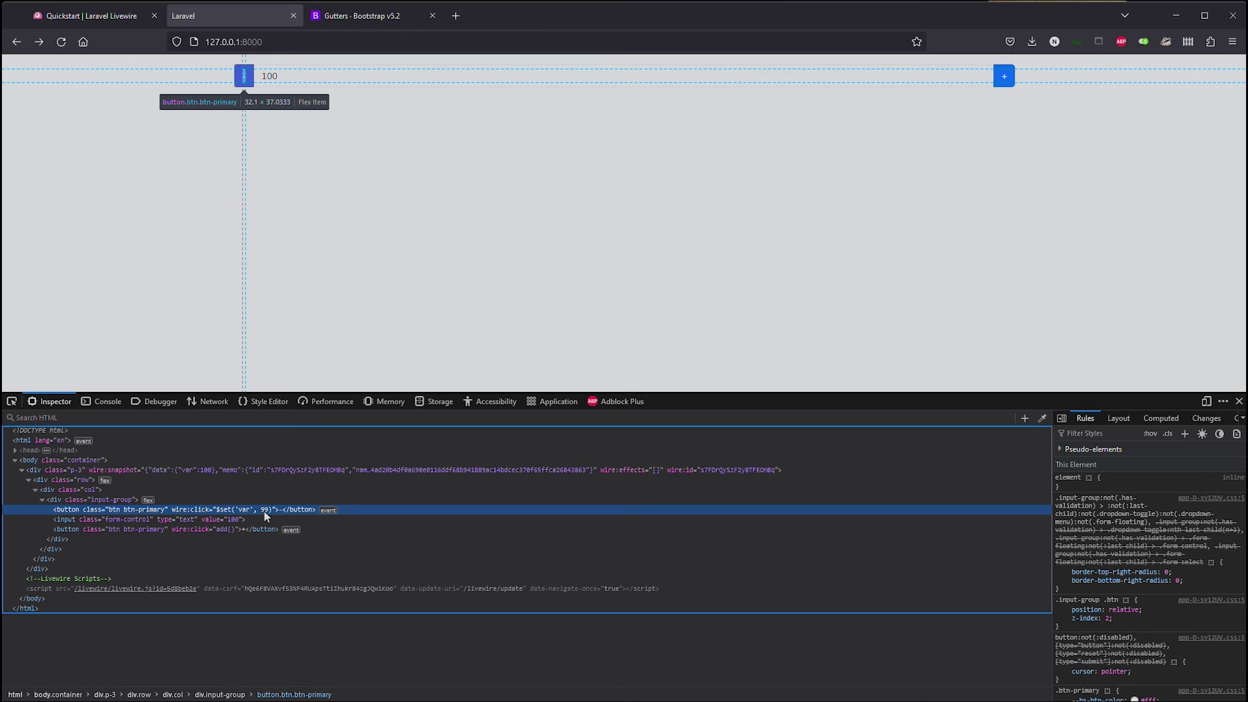
# Click minus several times, inspect the plus button's markup, then click minus and plus.
pyautogui.click(244, 78)
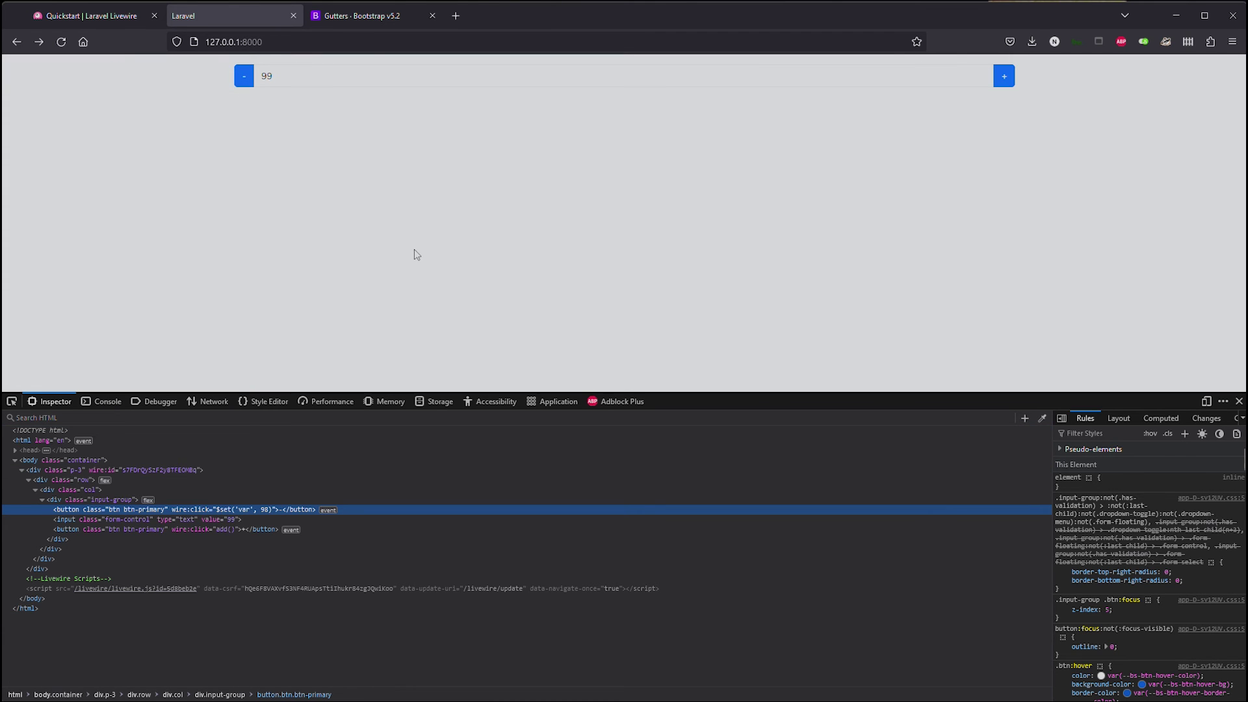
pyautogui.click(245, 79)
pyautogui.click(246, 82)
pyautogui.rightClick(1004, 76)
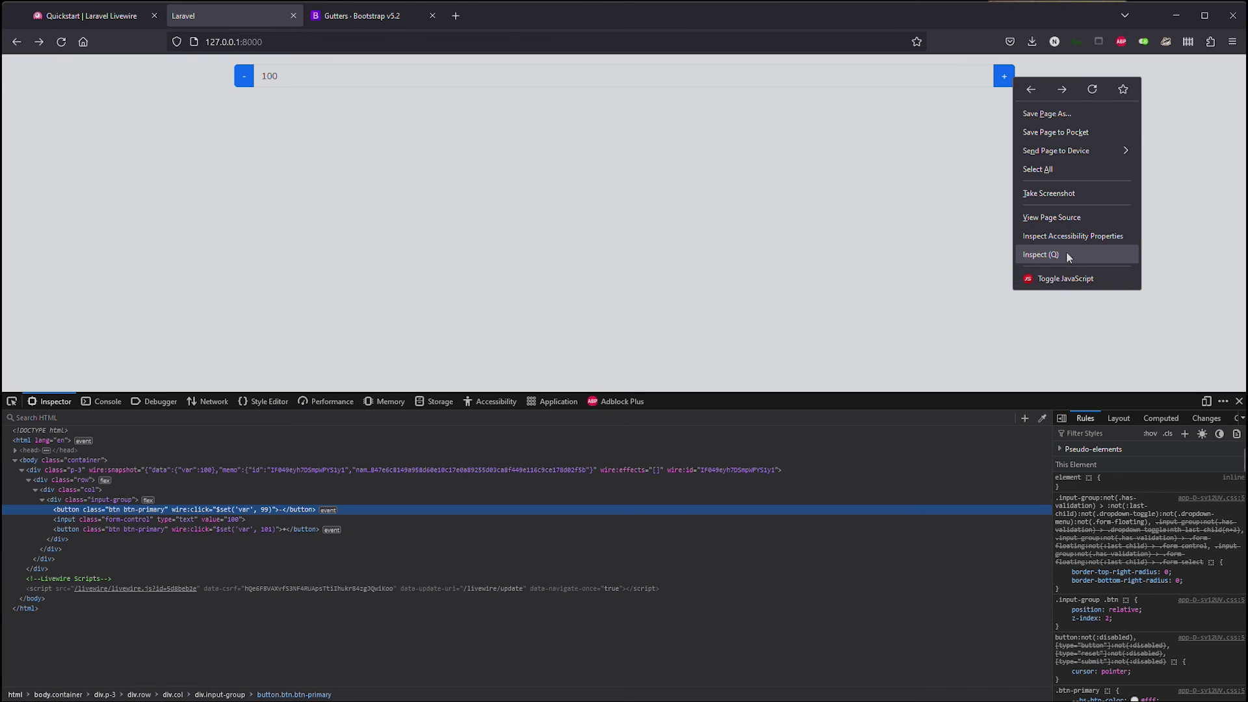
pyautogui.click(1047, 265)
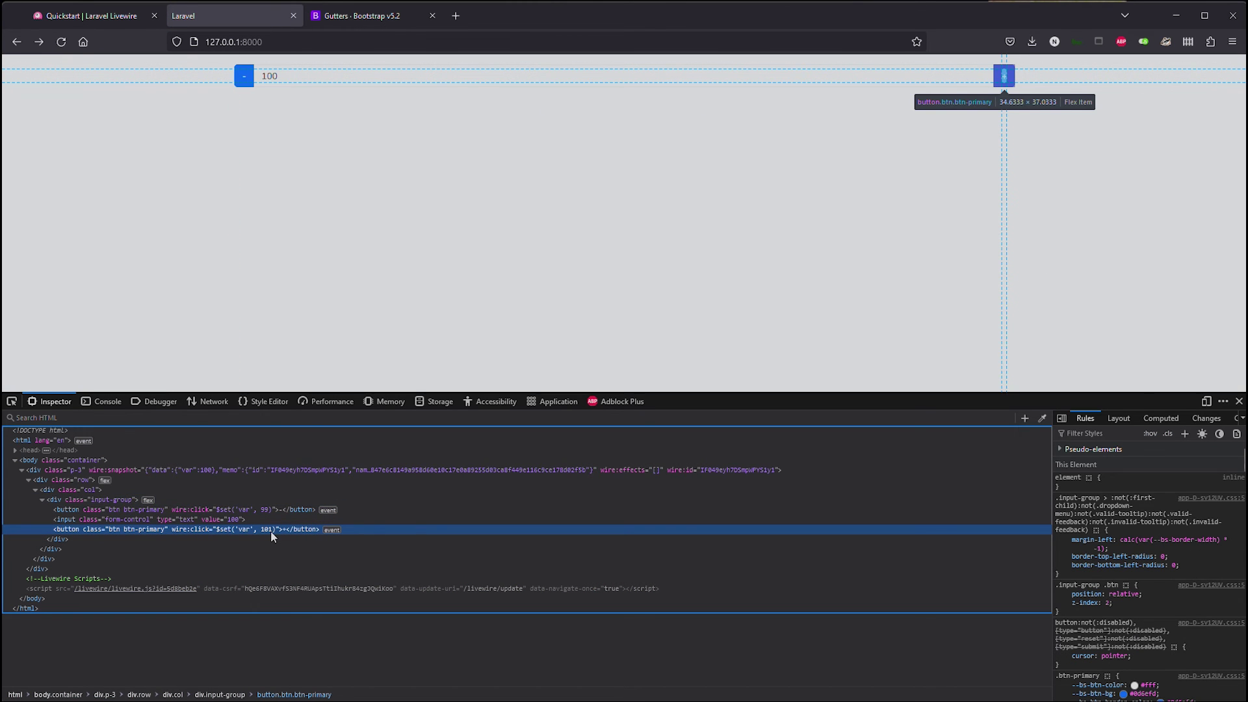
pyautogui.click(244, 77)
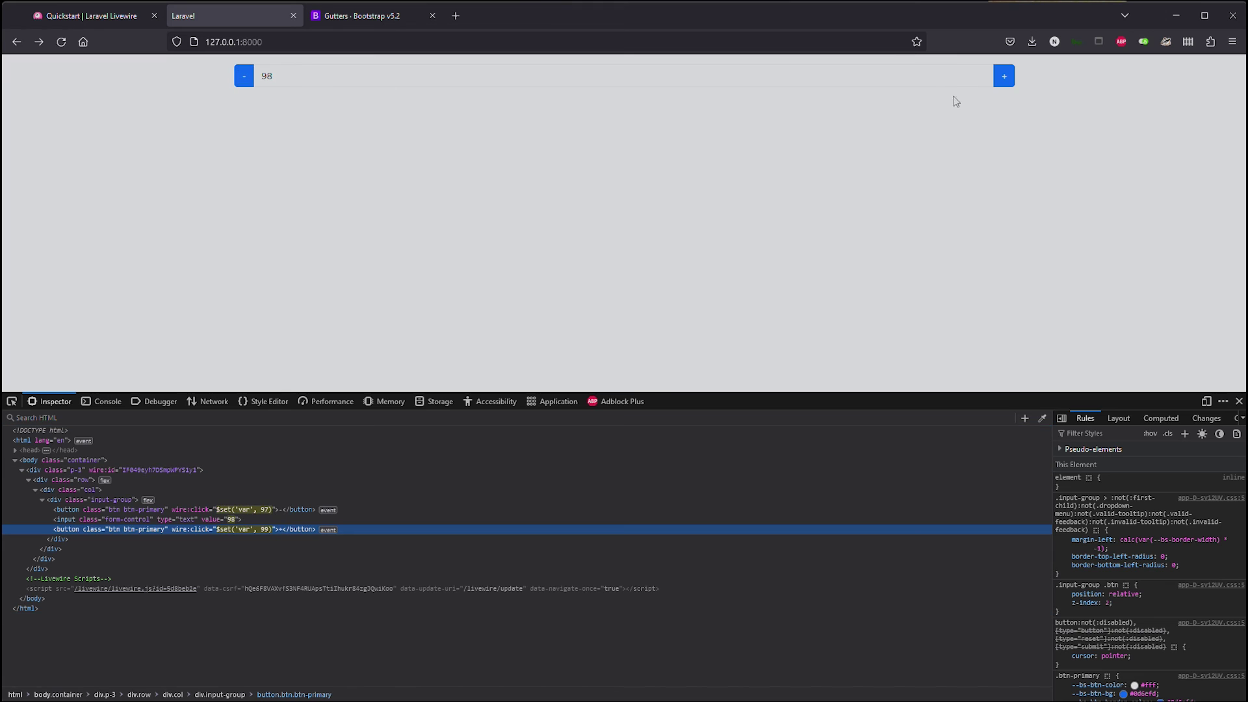
pyautogui.click(1003, 76)
pyautogui.click(1003, 76)
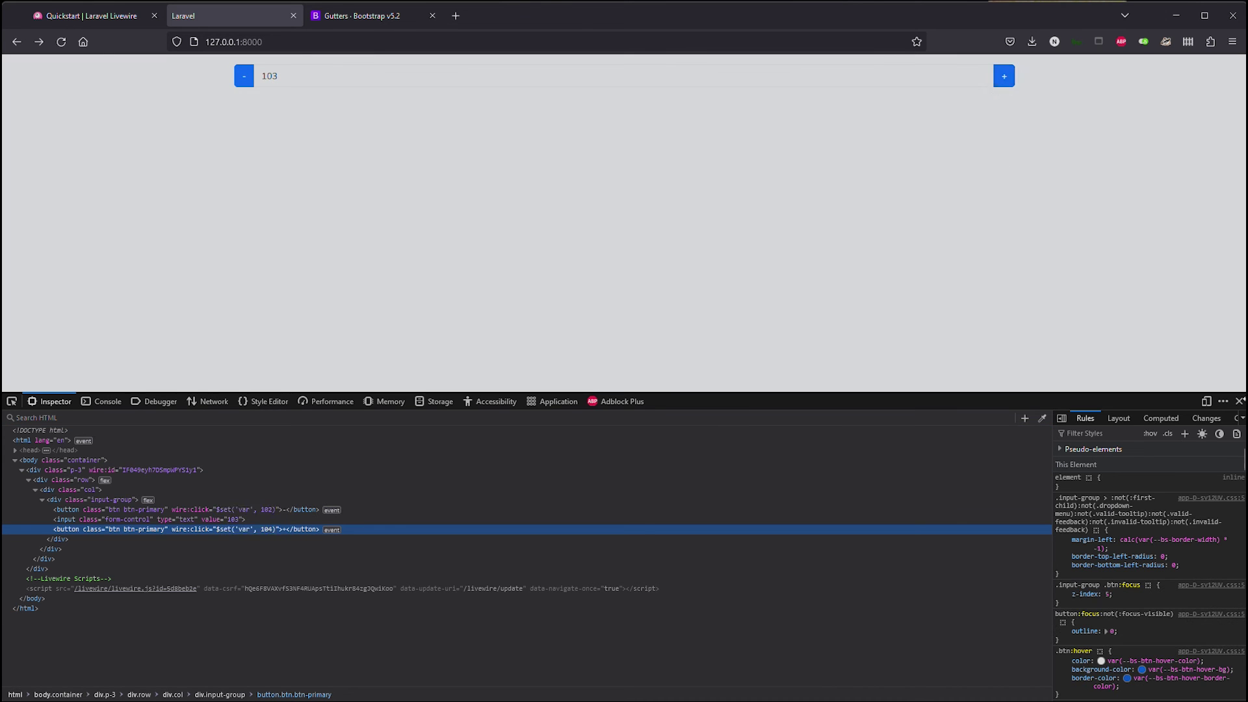
# Close Firefox dev tools, delete the commented add/subtract methods and render()'s empty line, and save.
pyautogui.click(1240, 401)
pyautogui.hotkey('alt', 'Tab')
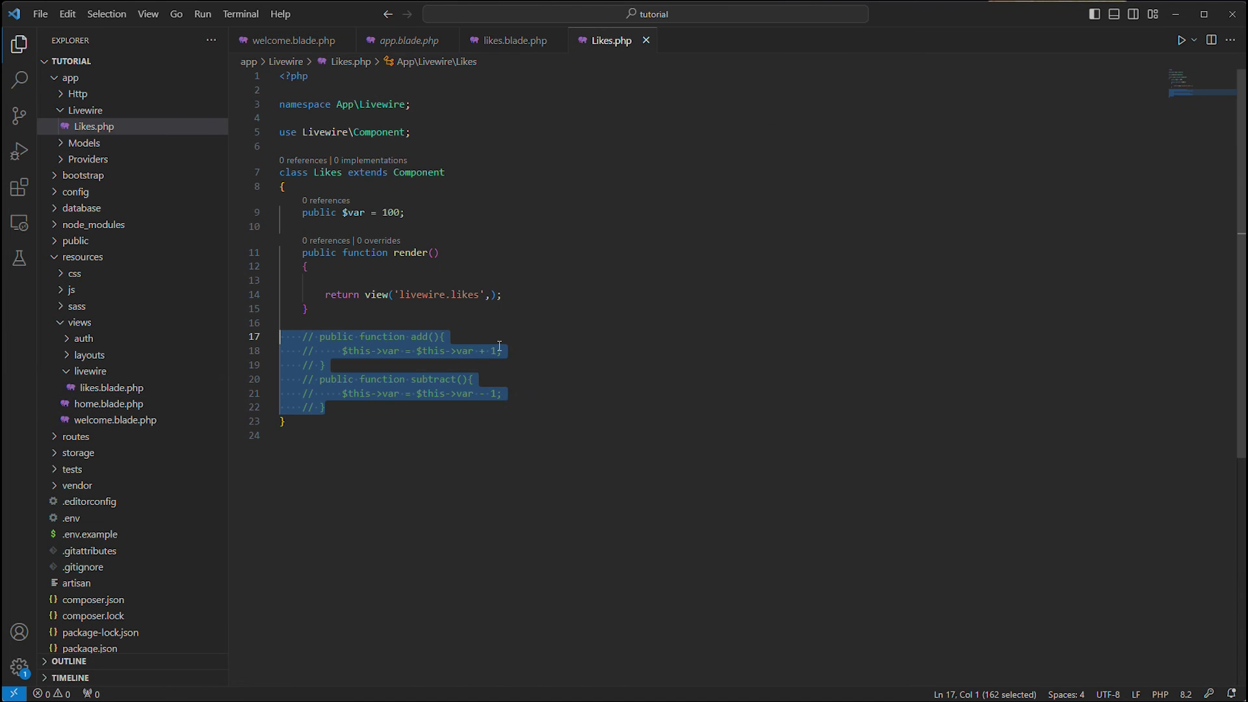
pyautogui.moveTo(352, 408); pyautogui.dragTo(247, 321)
pyautogui.press('BackSpace')
pyautogui.press('BackSpace')
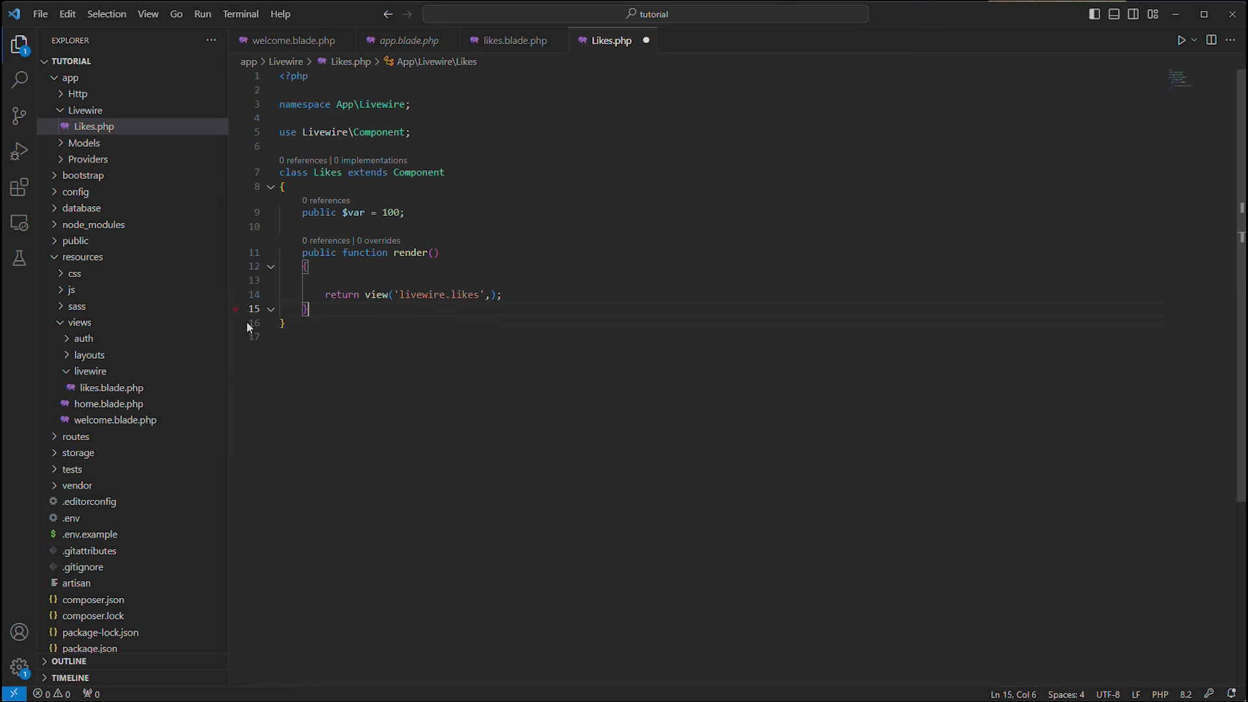
pyautogui.click(357, 280)
pyautogui.press('Delete')
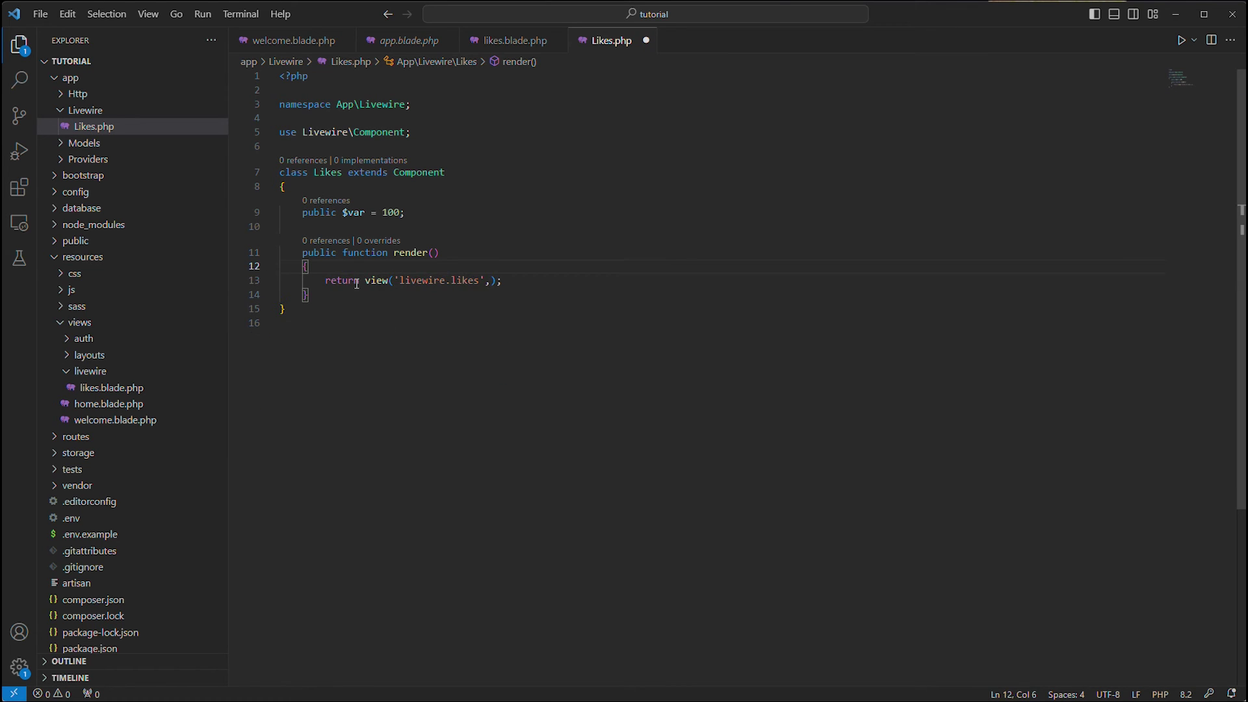
pyautogui.press('Down')
pyautogui.press('Down')
pyautogui.hotkey('ctrl', 's')
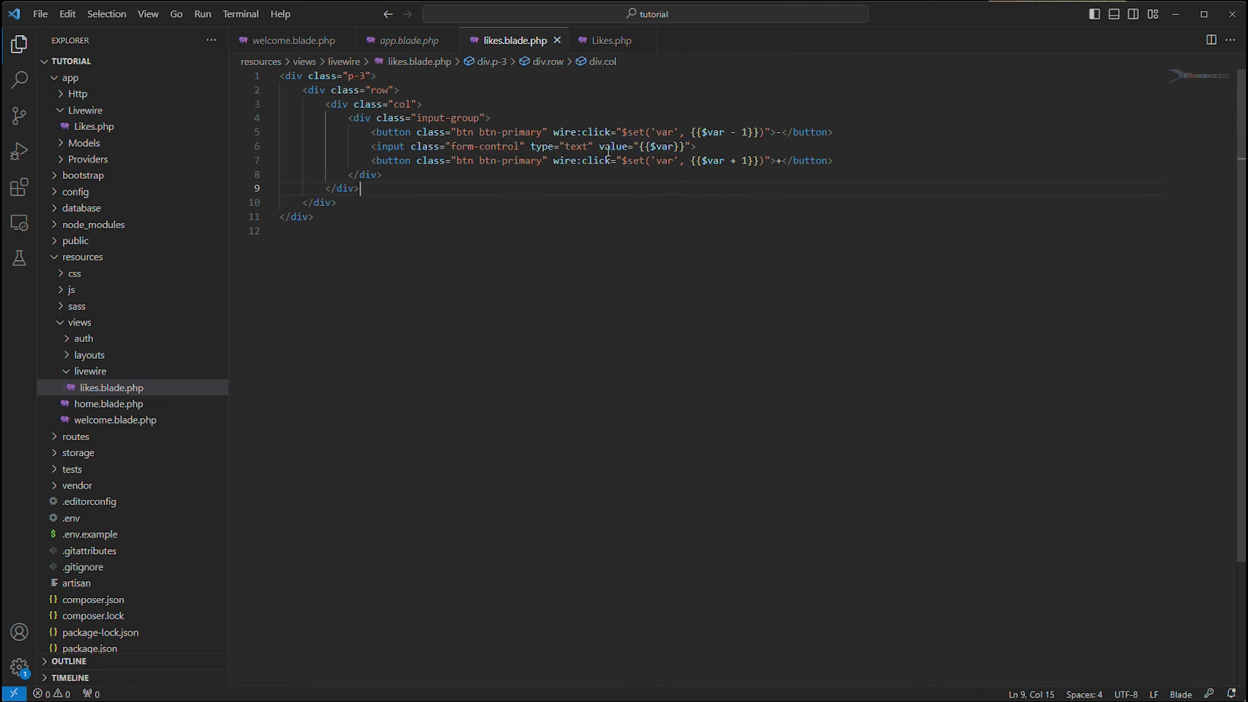
# Select the {{$var}} value attribute on line 6, then inspect the Likes input in Firefox.
pyautogui.click(600, 147)
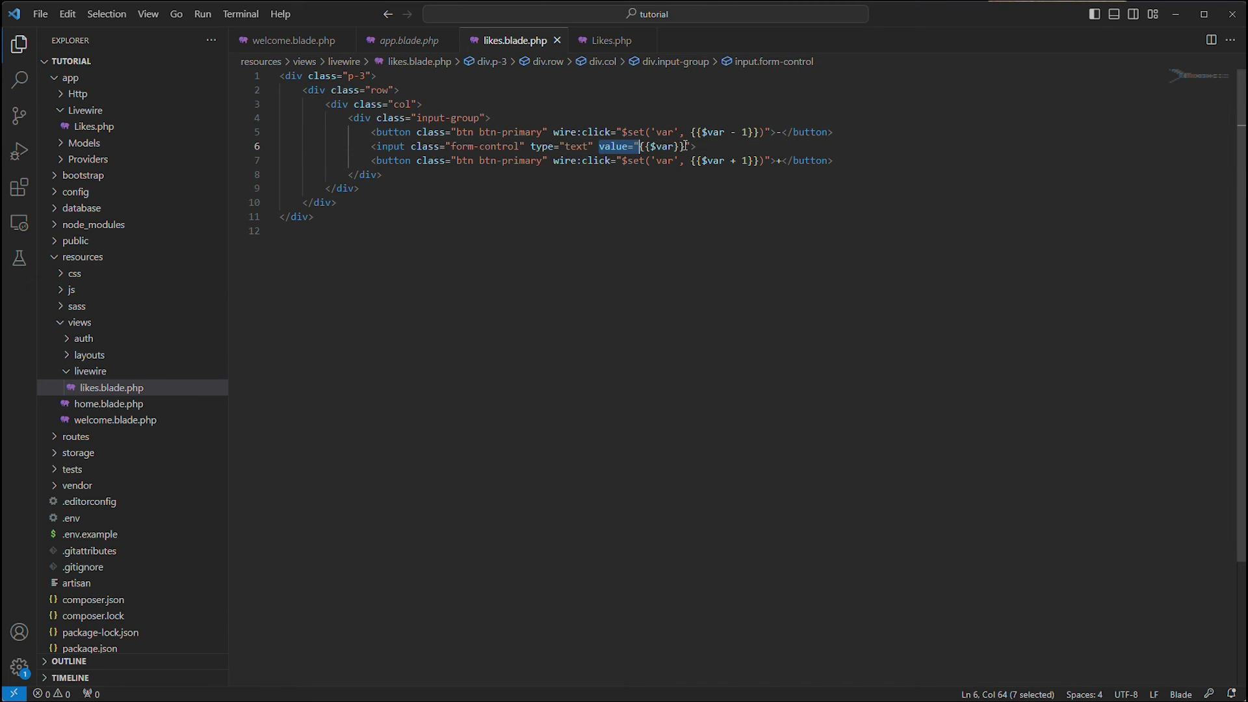
pyautogui.moveTo(684, 147); pyautogui.dragTo(640, 146)
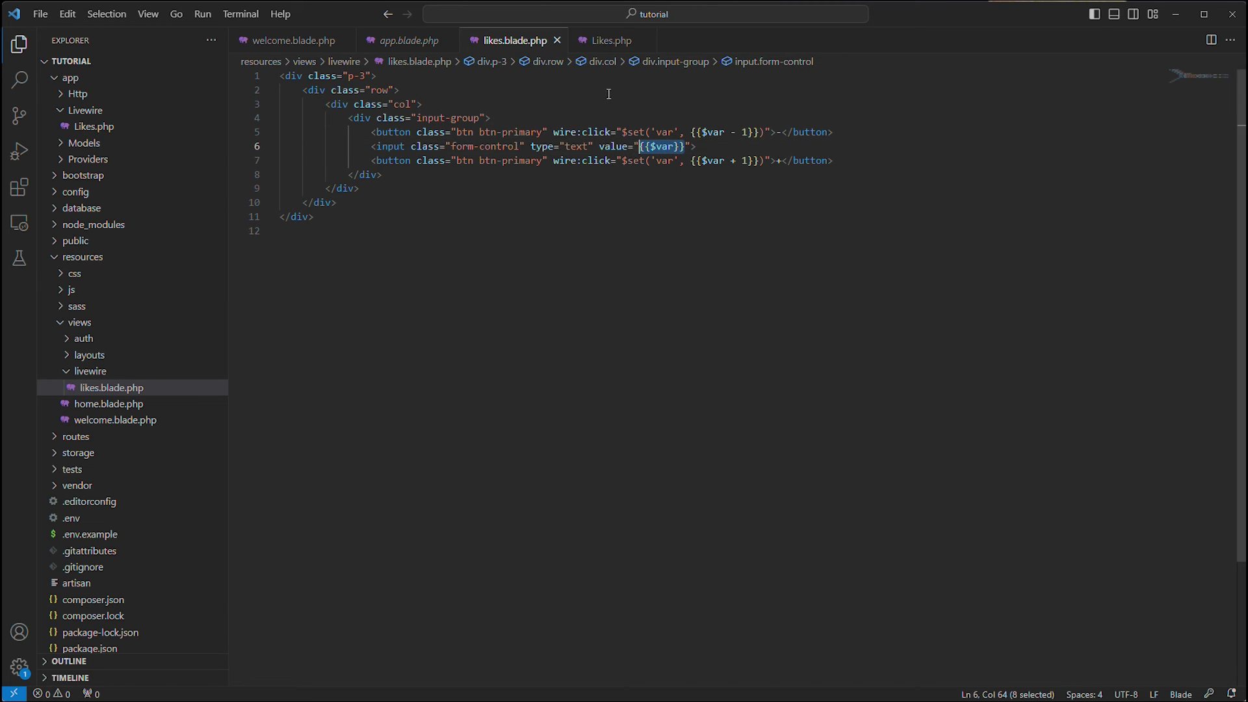
pyautogui.hotkey('alt', 'Tab')
pyautogui.rightClick(321, 78)
# Inspect the input markup, lower the counter to 99, and change the input to 1000.
pyautogui.click(383, 250)
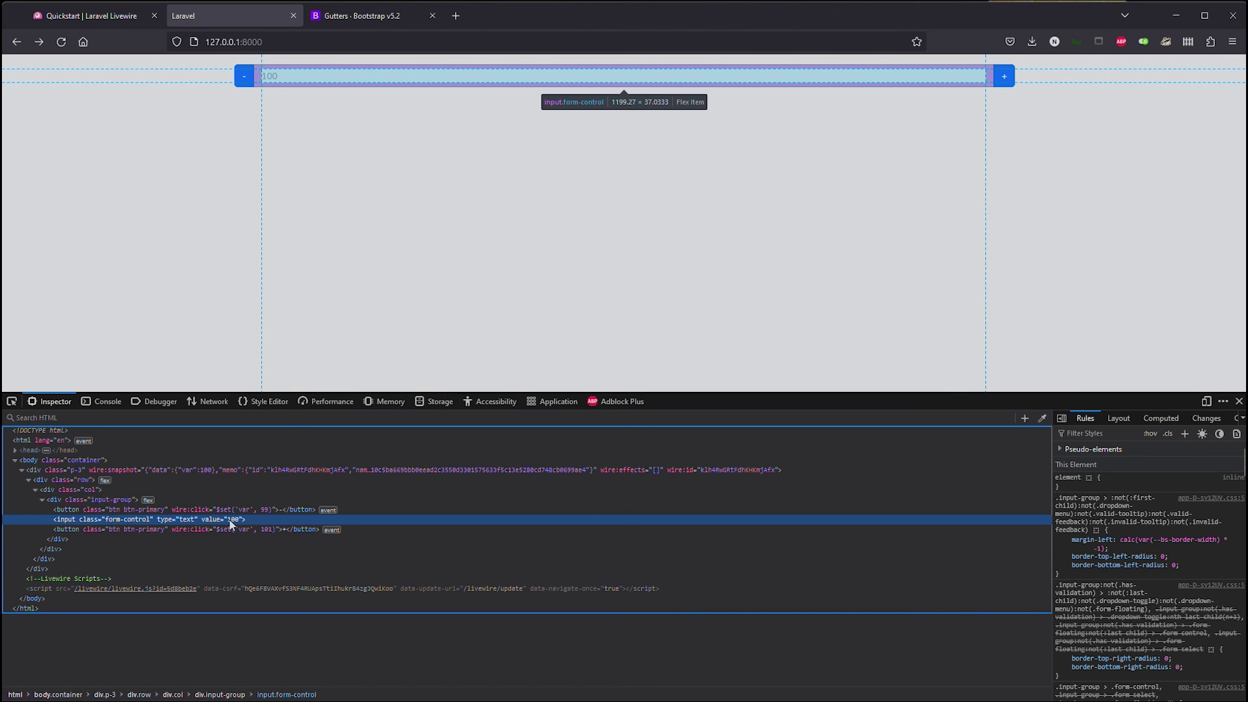
pyautogui.click(246, 87)
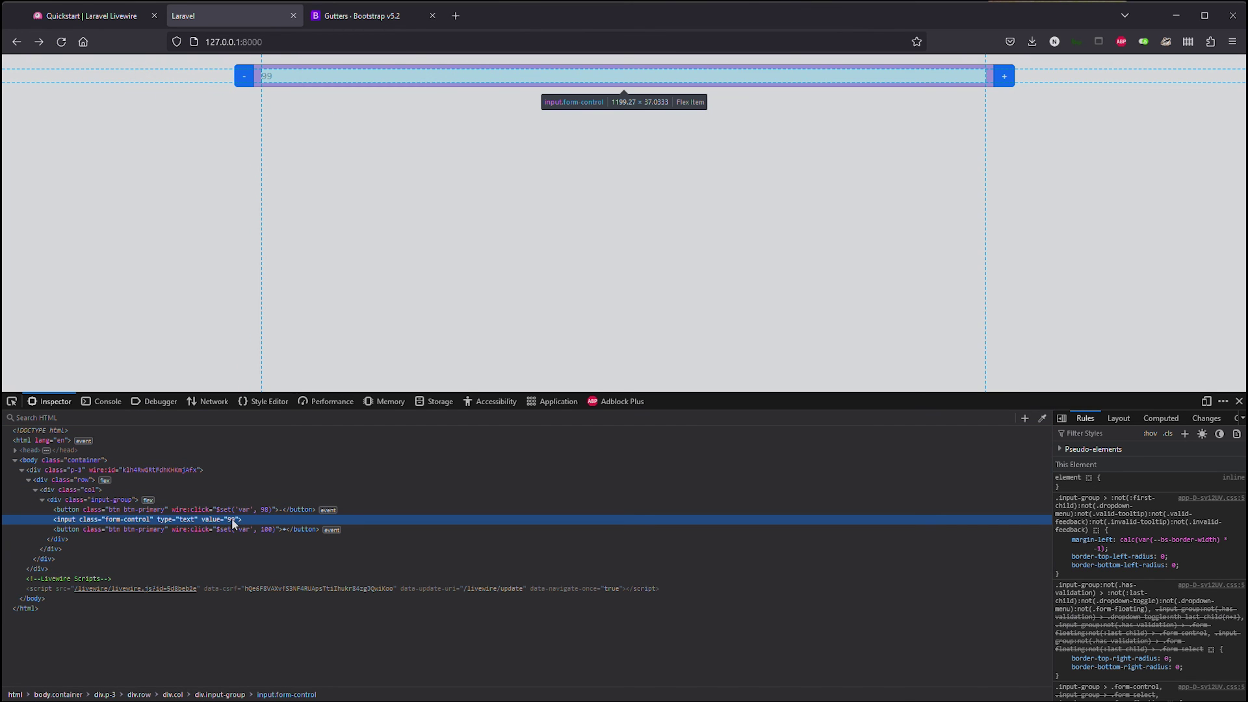
pyautogui.doubleClick(265, 76)
pyautogui.write('1000')
pyautogui.hotkey('alt', 'Tab')
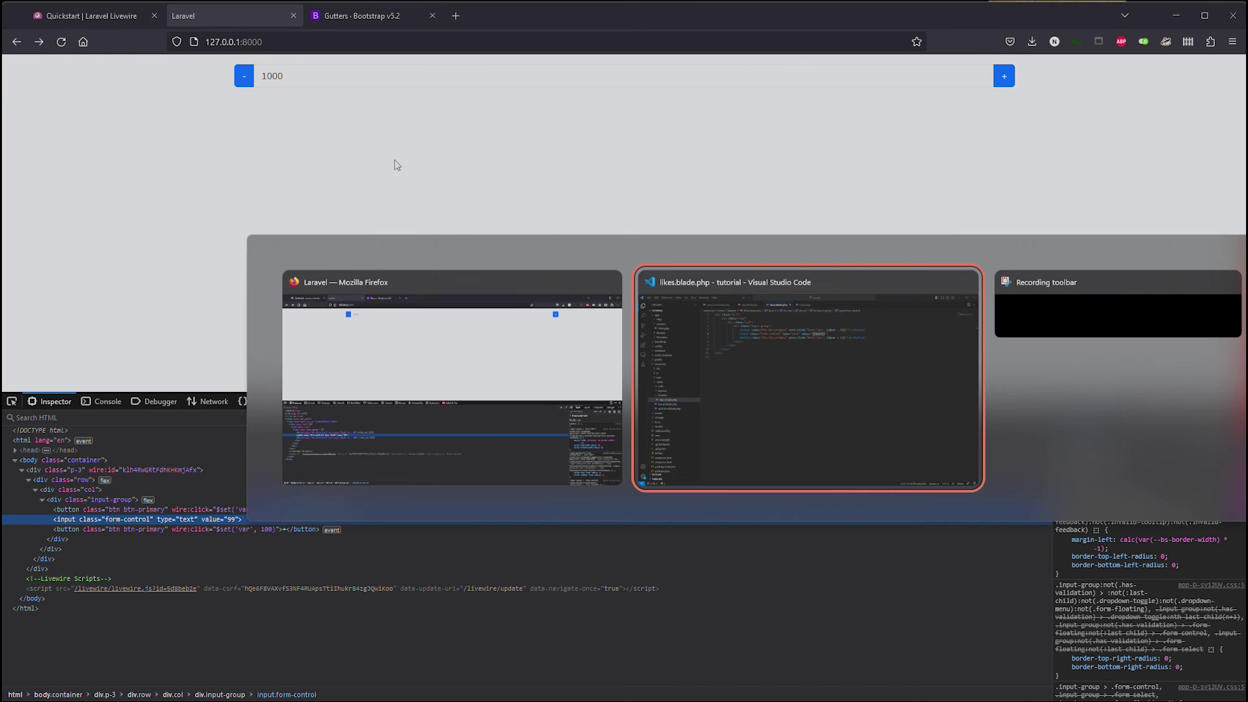
# Delete the value="{{$var}}" attribute from the input on line 6.
pyautogui.click(657, 237)
pyautogui.click(599, 147)
pyautogui.moveTo(600, 146); pyautogui.dragTo(689, 147)
pyautogui.press('BackSpace')
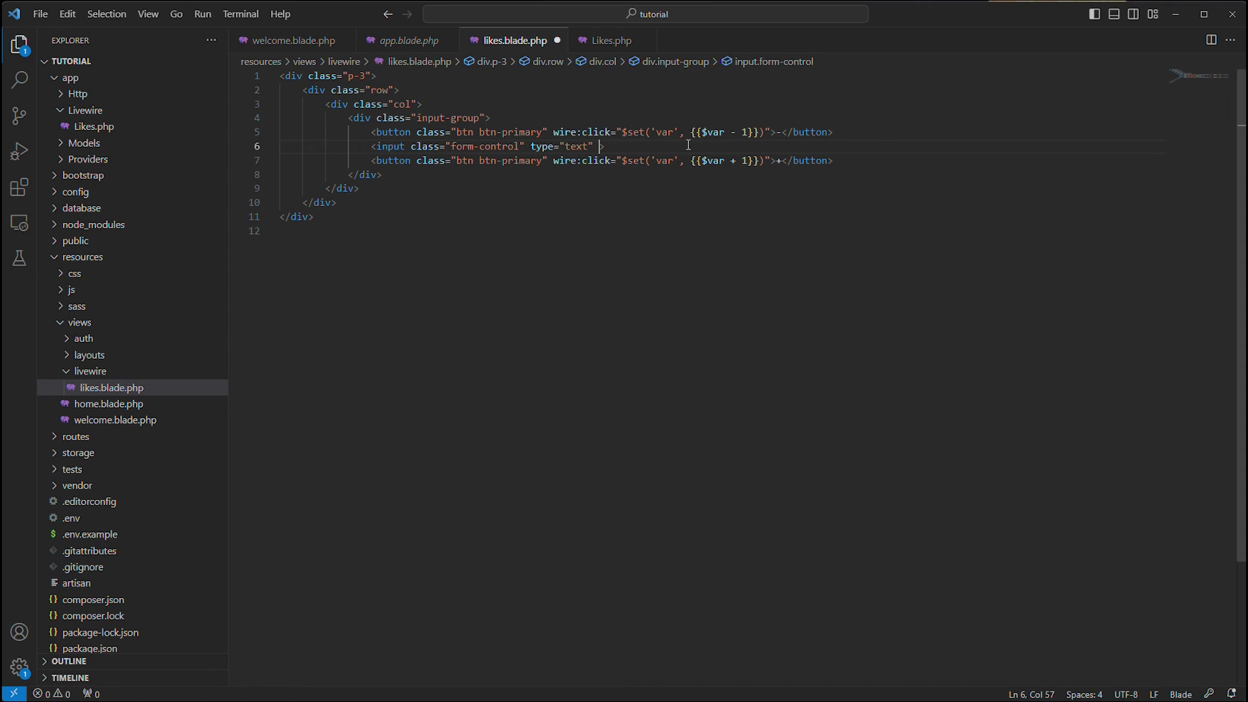
pyautogui.write("wire:model='")
pyautogui.press('BackSpace')
pyautogui.write('"')
pyautogui.write('var')
# Bind the input with wire:model="var", save, and reload the page in Firefox.
pyautogui.moveTo(599, 146); pyautogui.dragTo(657, 147)
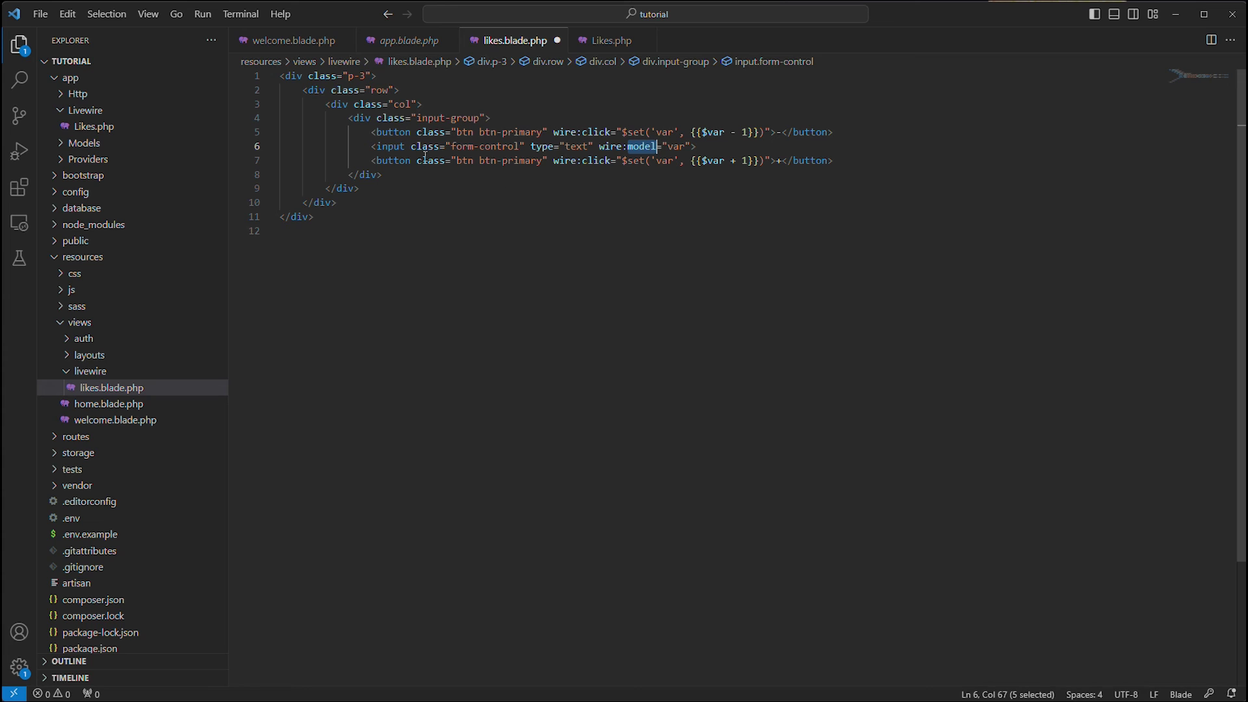
pyautogui.click(371, 147)
pyautogui.moveTo(371, 146); pyautogui.dragTo(698, 146)
pyautogui.click(697, 147)
pyautogui.doubleClick(676, 147)
pyautogui.click(715, 148)
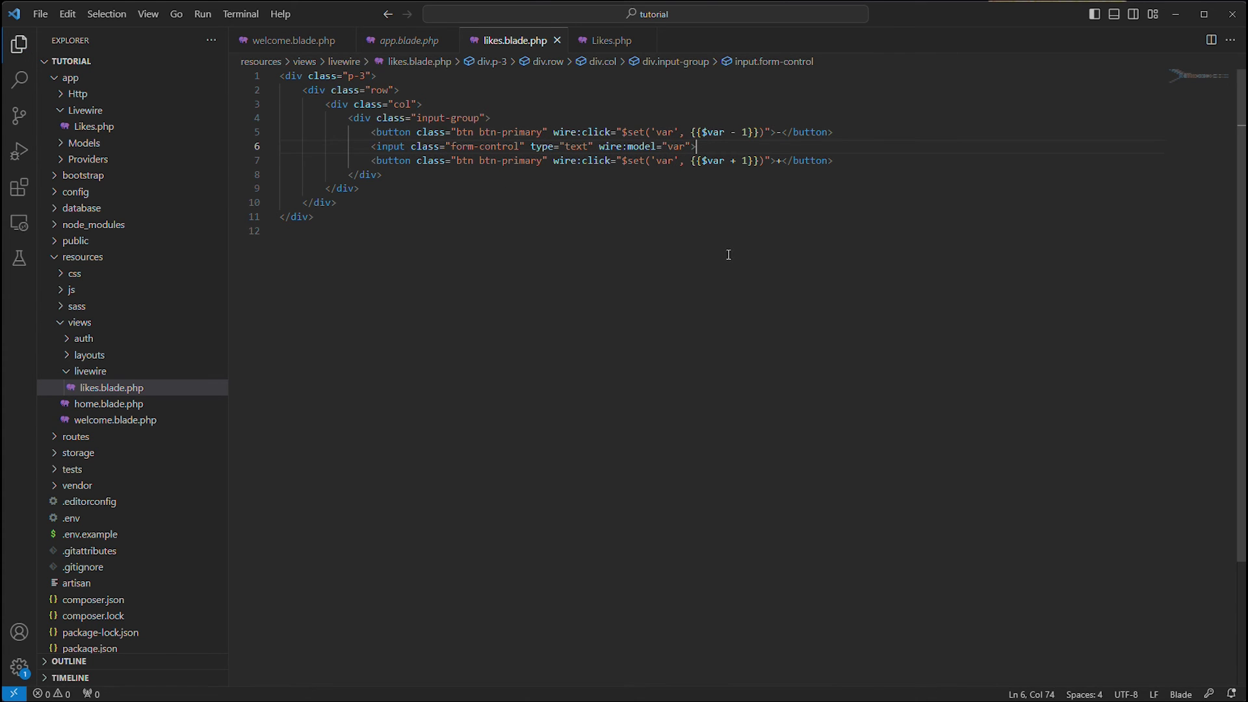
pyautogui.hotkey('alt', 'Tab')
pyautogui.hotkey('ctrl', 'r')
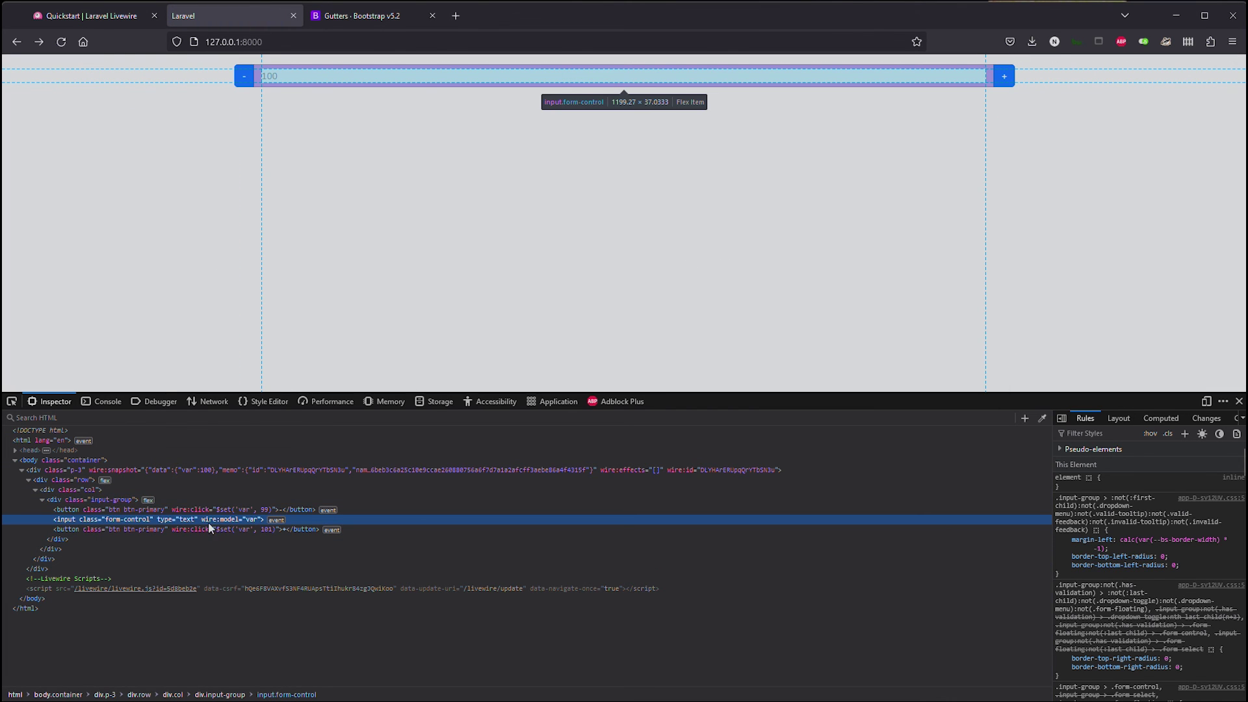
# Edit the page's 100 value, then step the counter up and back down to 100.
pyautogui.doubleClick(293, 70)
pyautogui.click(305, 75)
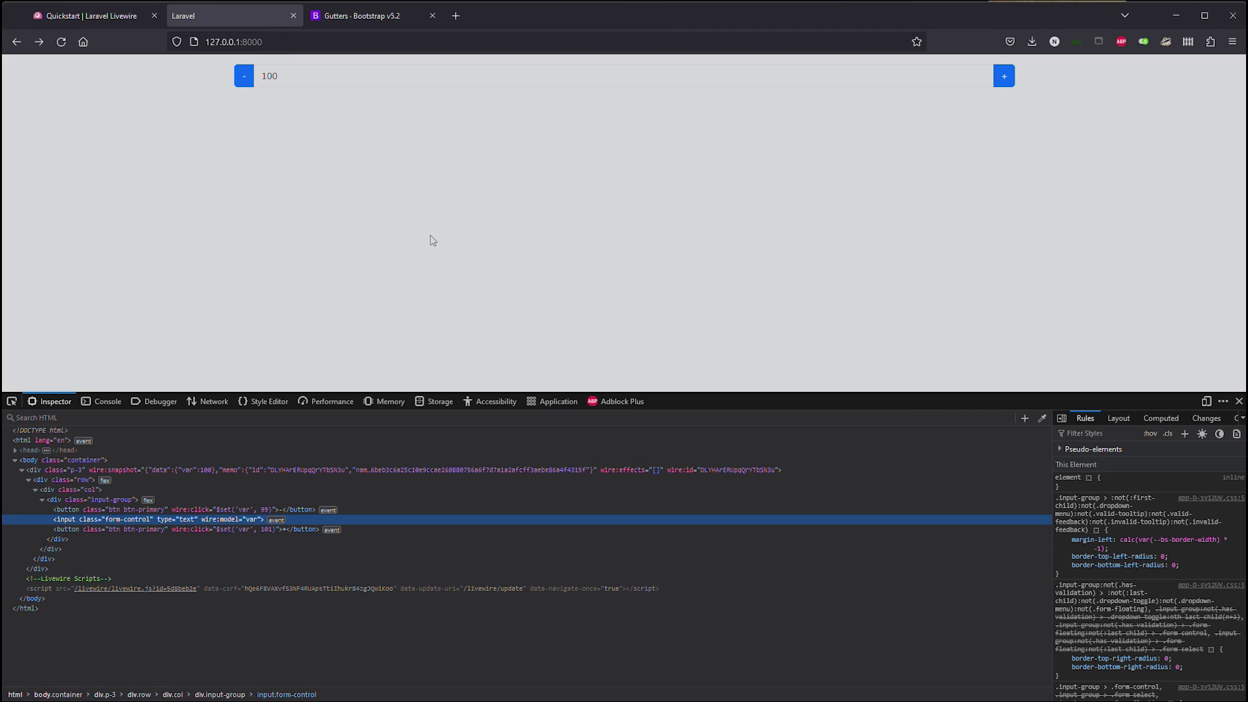
pyautogui.click(302, 75)
pyautogui.write('0')
pyautogui.press('Tab')
pyautogui.click(1004, 79)
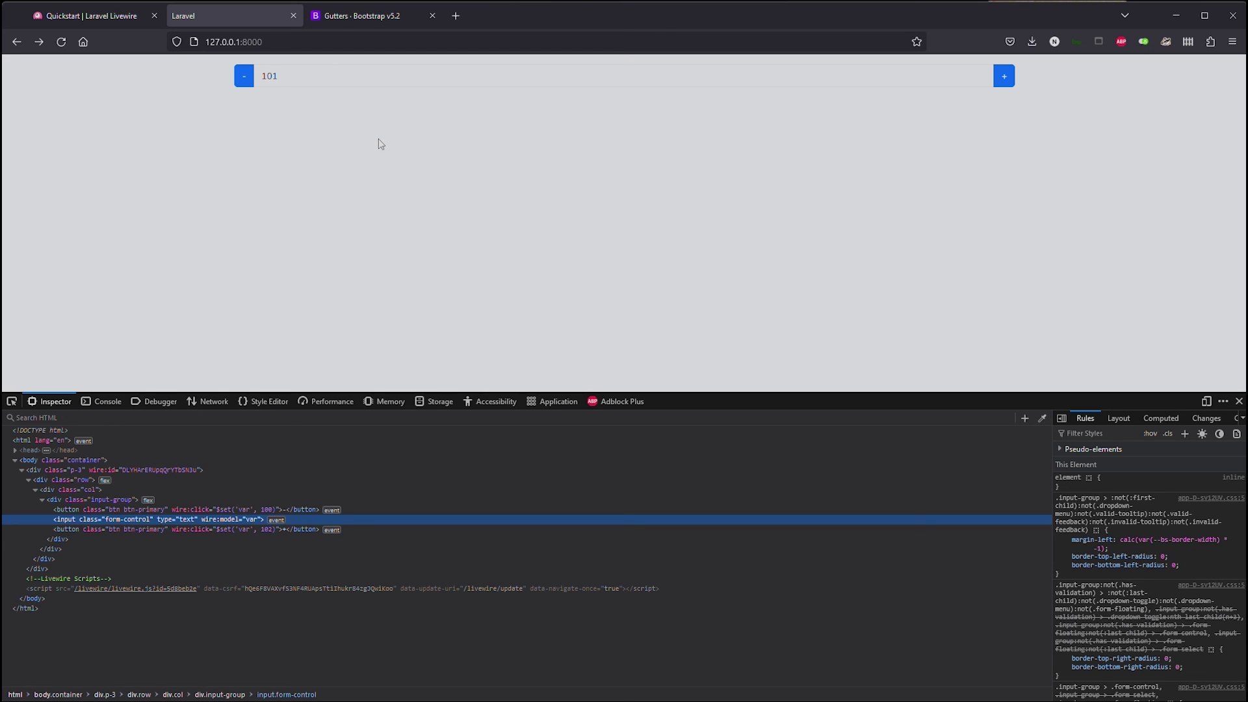
pyautogui.click(244, 76)
# Select the rendered input element in the Inspector, then place the caret after wire:model in the template.
pyautogui.moveTo(311, 96); pyautogui.dragTo(234, 105)
pyautogui.click(355, 168)
pyautogui.hotkey('alt', 'Tab')
pyautogui.click(660, 145)
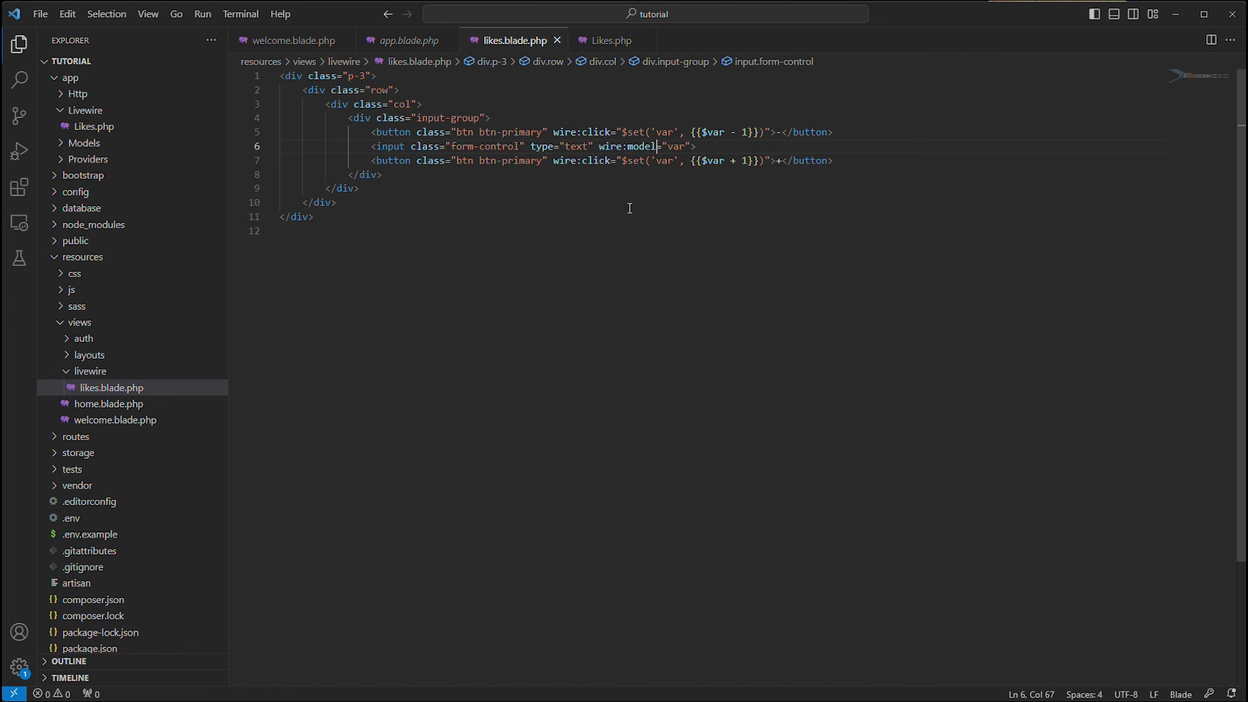
pyautogui.write('.live')
# Extend the binding to wire:model.live="var", highlight the .live modifier, and save likes.blade.php.
pyautogui.click(783, 145)
pyautogui.moveTo(655, 146); pyautogui.dragTo(687, 147)
pyautogui.moveTo(372, 147); pyautogui.dragTo(656, 146)
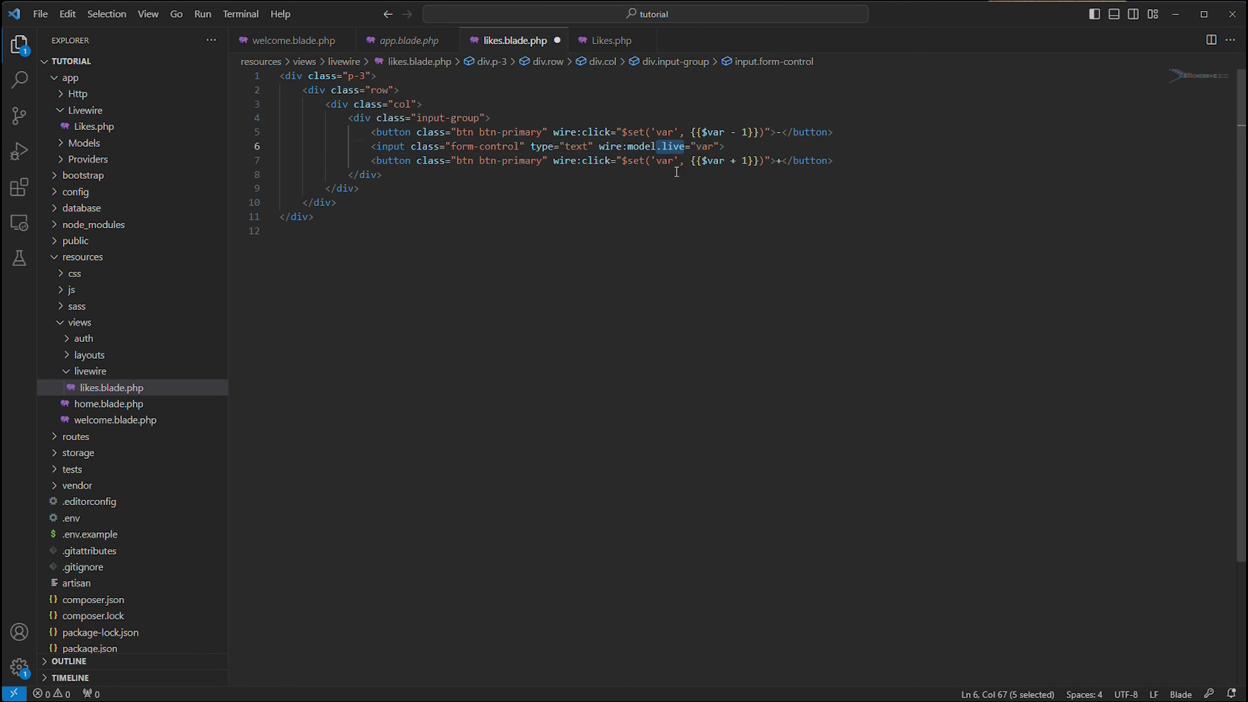
pyautogui.click(740, 146)
pyautogui.hotkey('ctrl', 's')
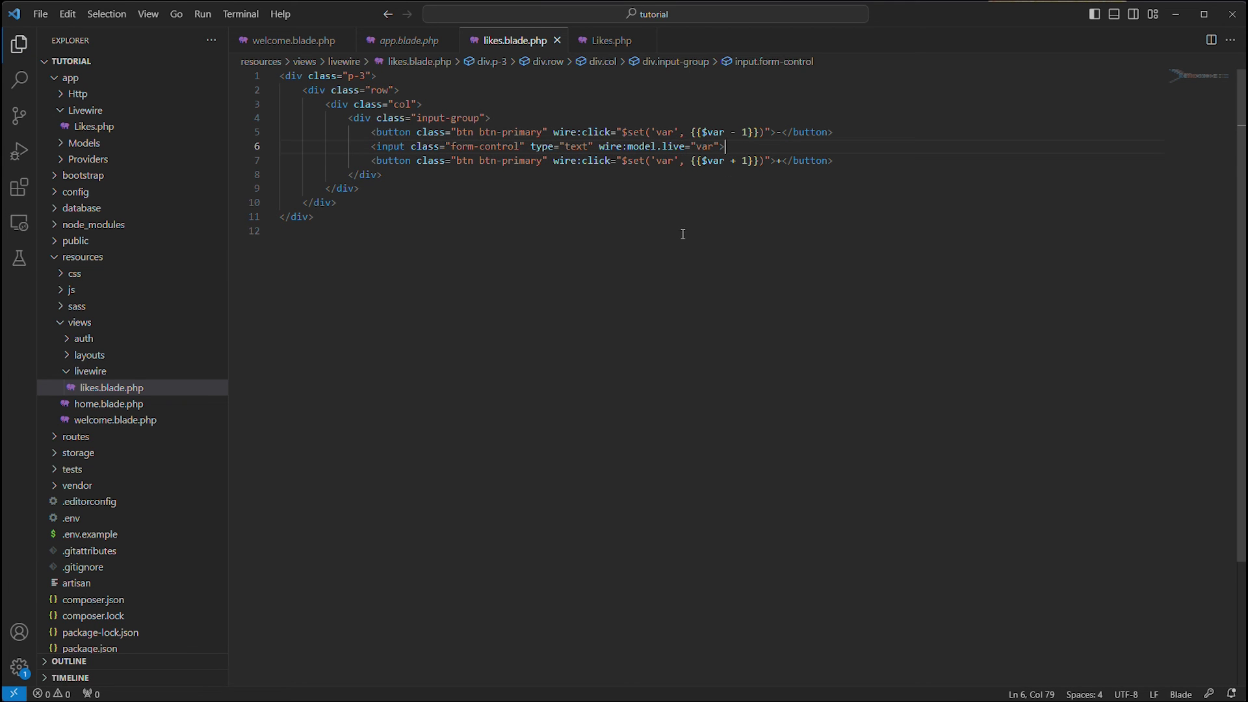
# Reload the page, edit the input, and step the counter up twice before reloading again.
pyautogui.hotkey('alt', 'Tab')
pyautogui.press('F5')
pyautogui.click(329, 76)
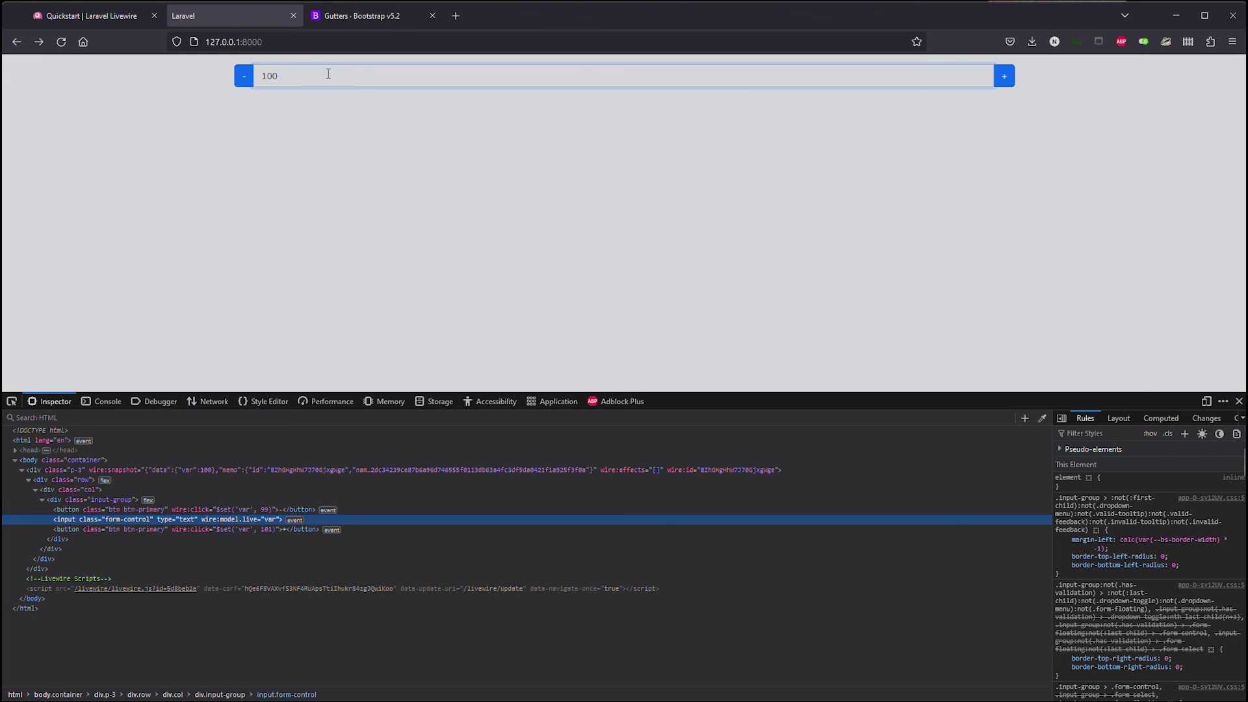
pyautogui.write('0')
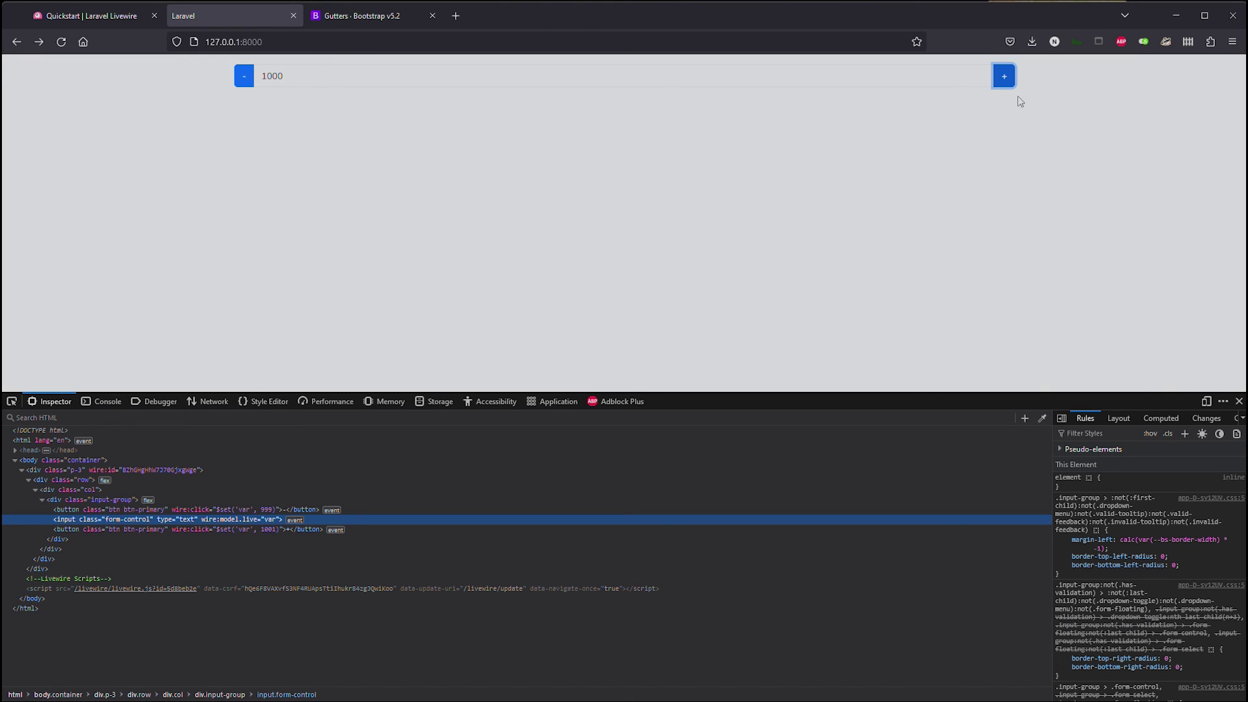
pyautogui.click(1004, 77)
pyautogui.click(1004, 77)
pyautogui.press('F5')
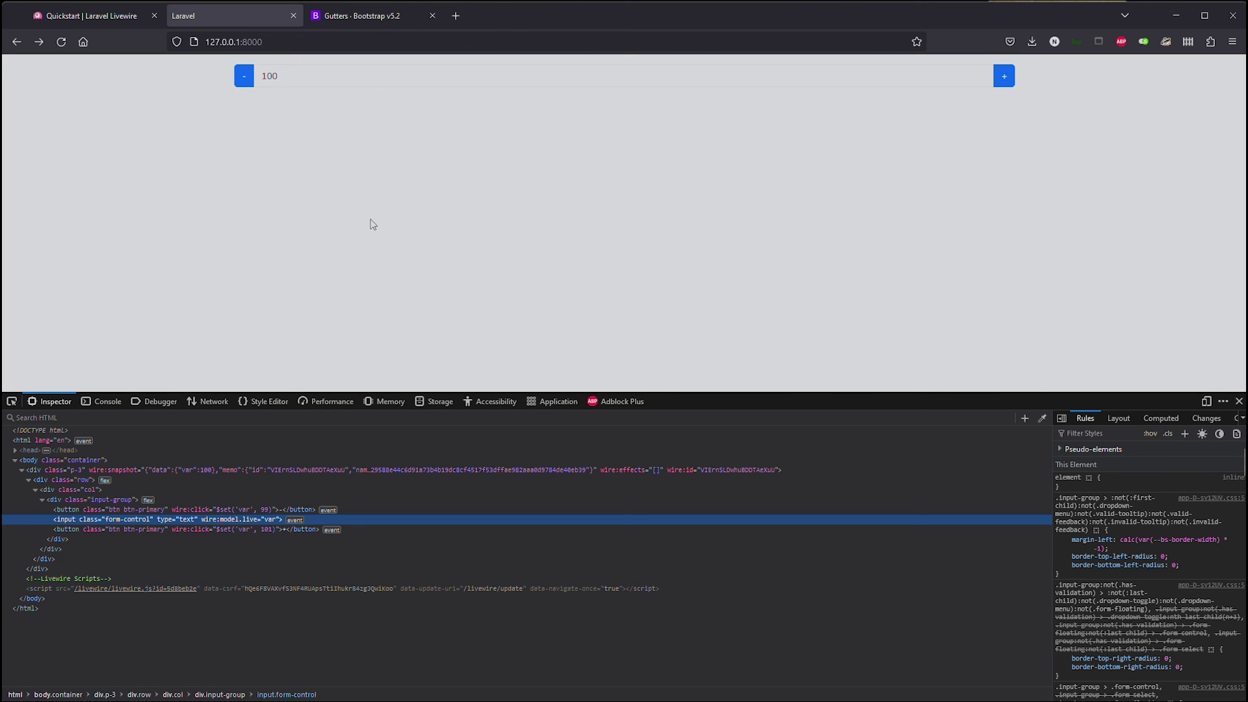
# Open the Network panel, change the input to 1000, and view the POST update request.
pyautogui.click(206, 402)
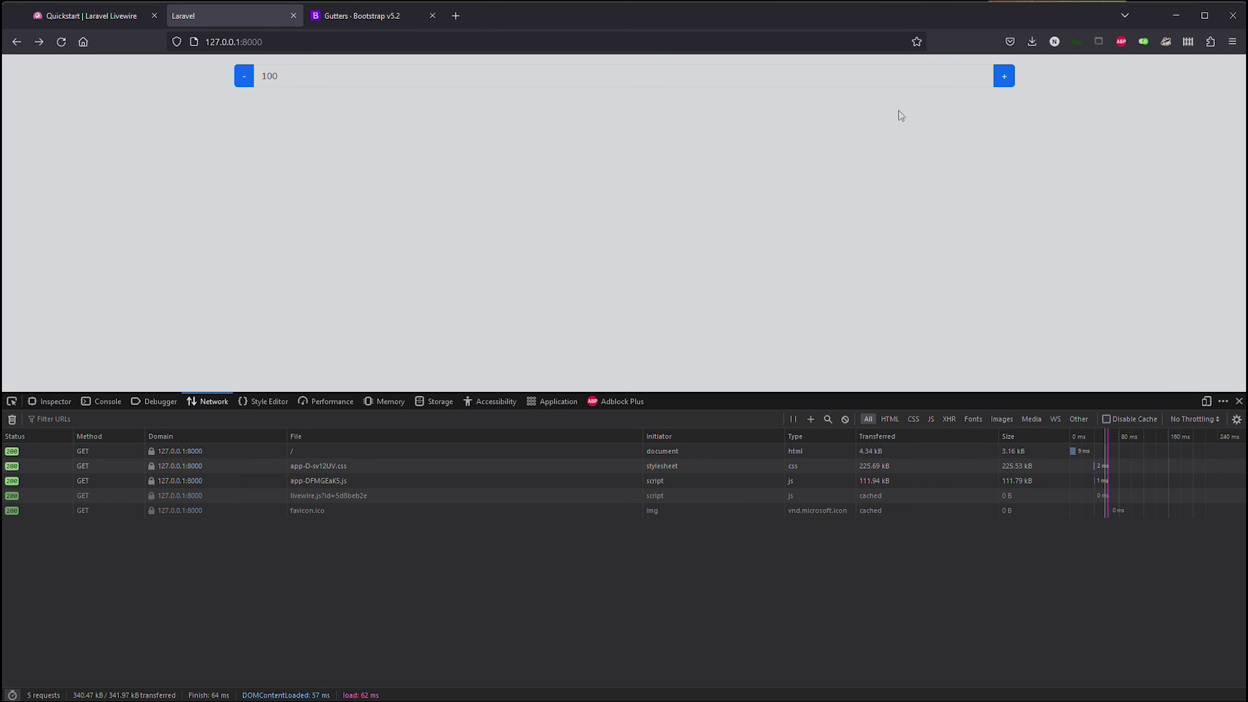
pyautogui.click(839, 76)
pyautogui.write('0')
pyautogui.press('Tab')
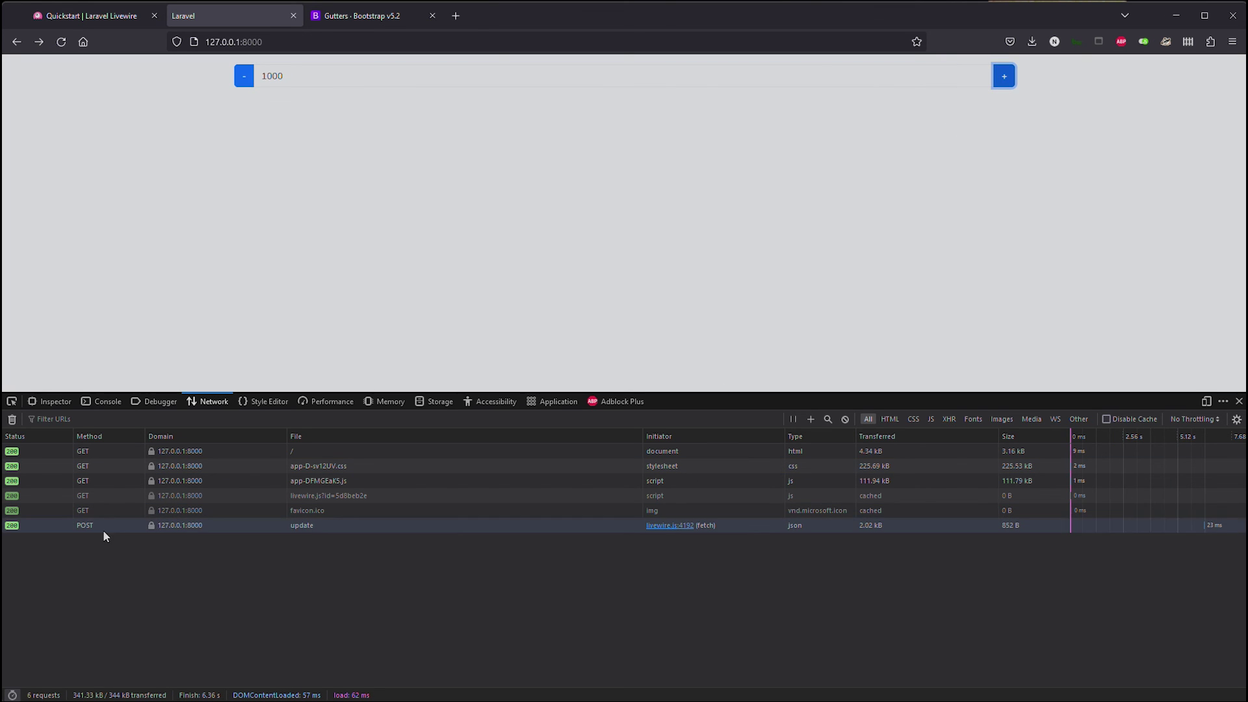
pyautogui.click(231, 526)
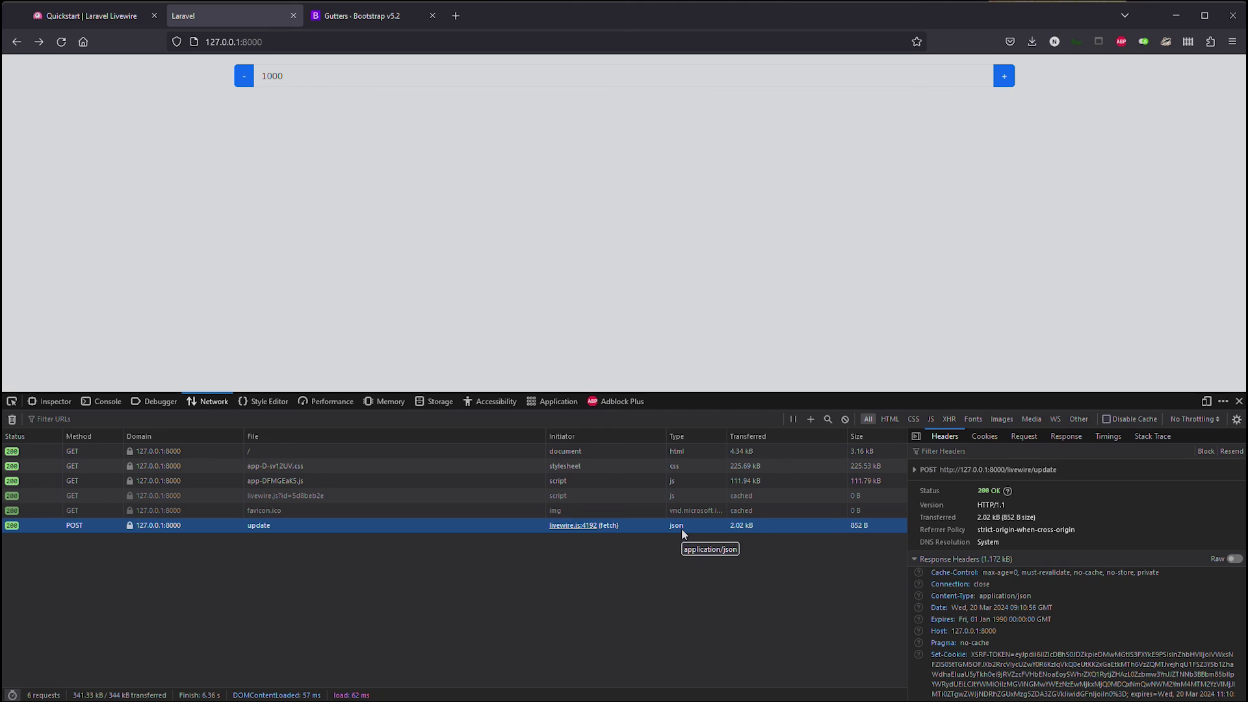
# Step the counter up and down until it reads 1005, logging update requests.
pyautogui.click(1004, 76)
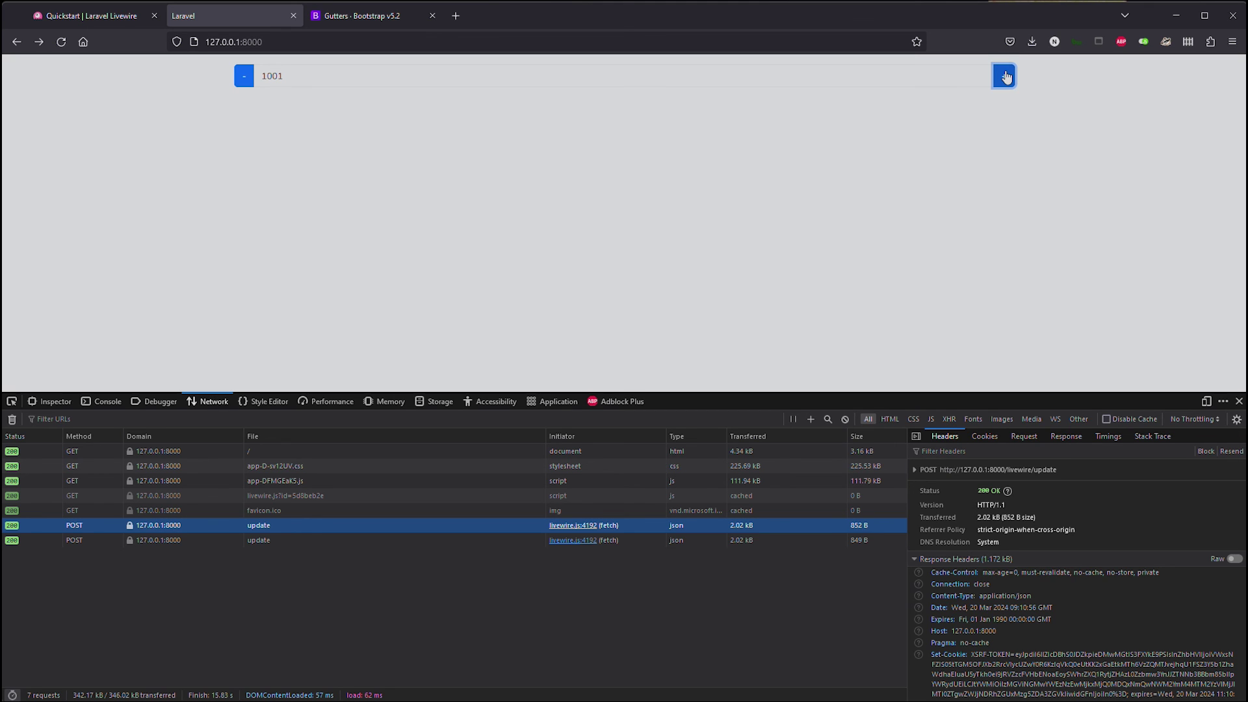
pyautogui.click(1005, 77)
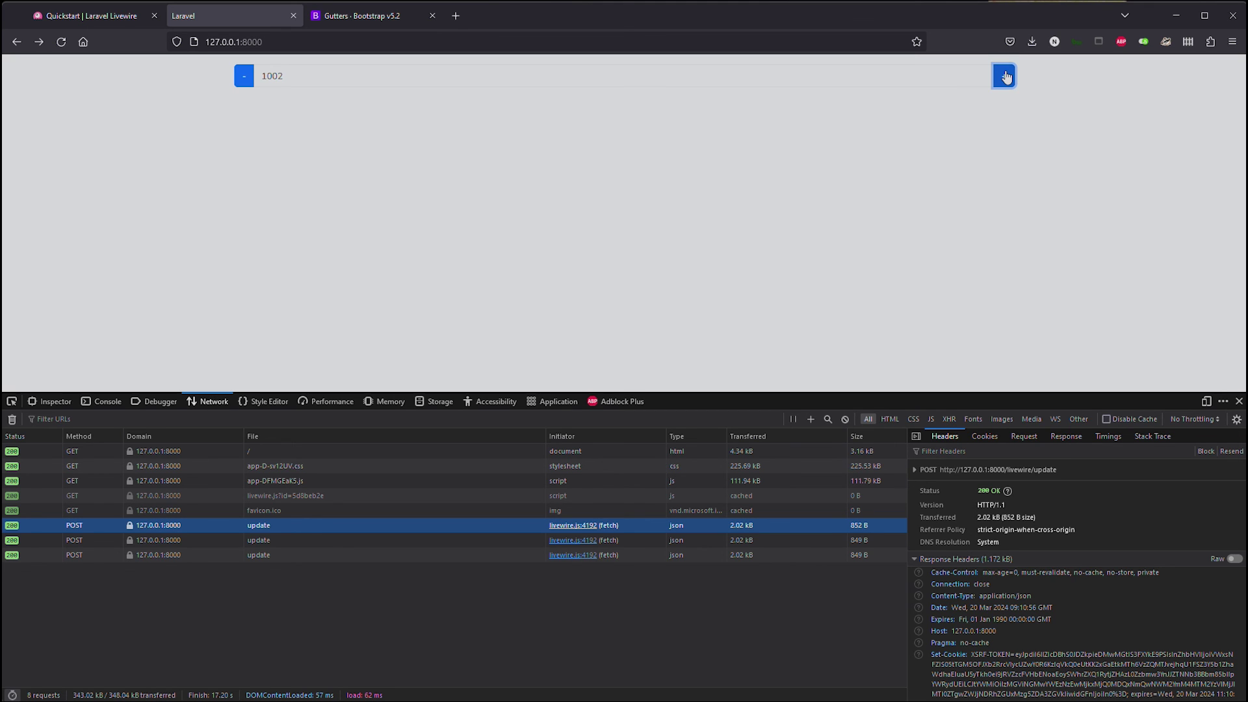
pyautogui.click(1006, 77)
pyautogui.click(244, 76)
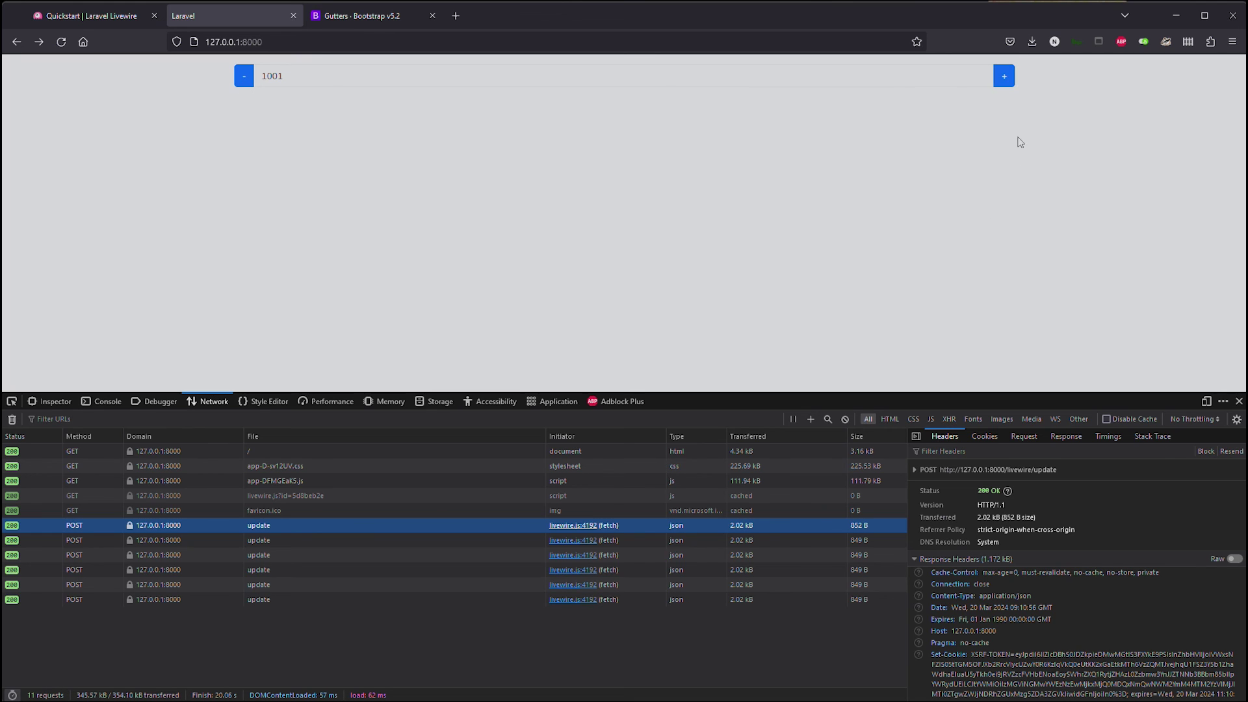
pyautogui.click(1004, 78)
pyautogui.click(1002, 86)
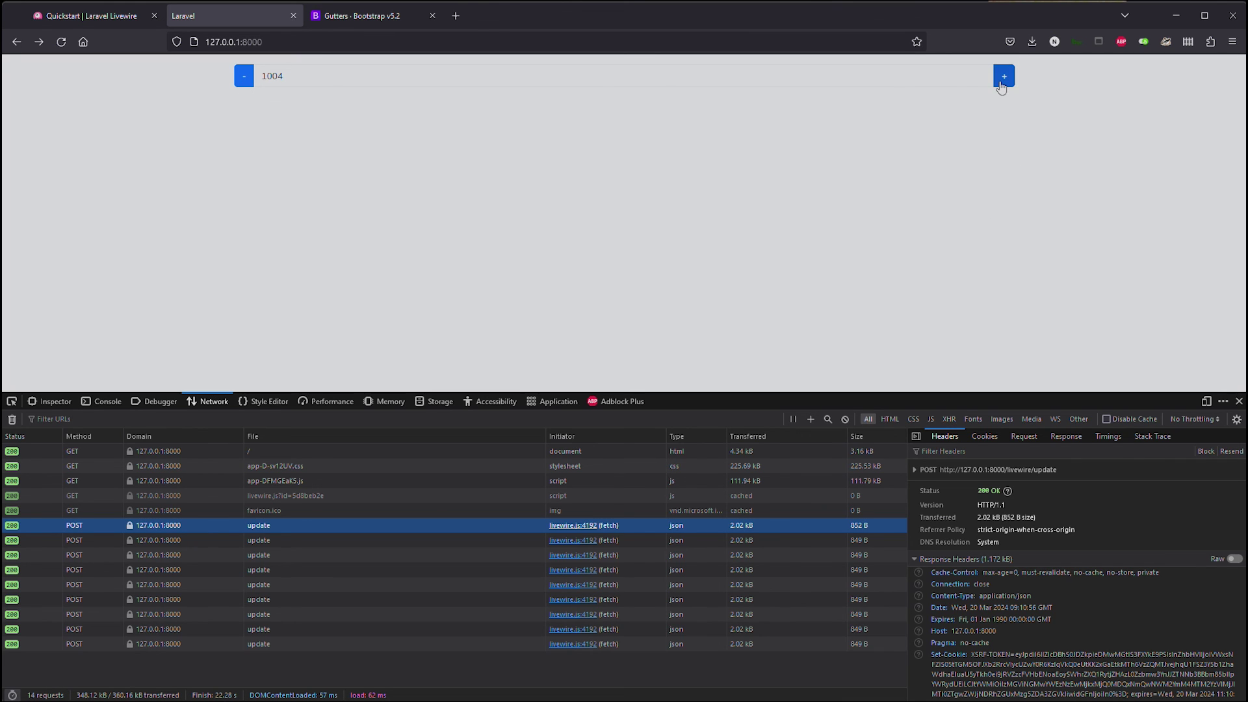
pyautogui.click(1003, 86)
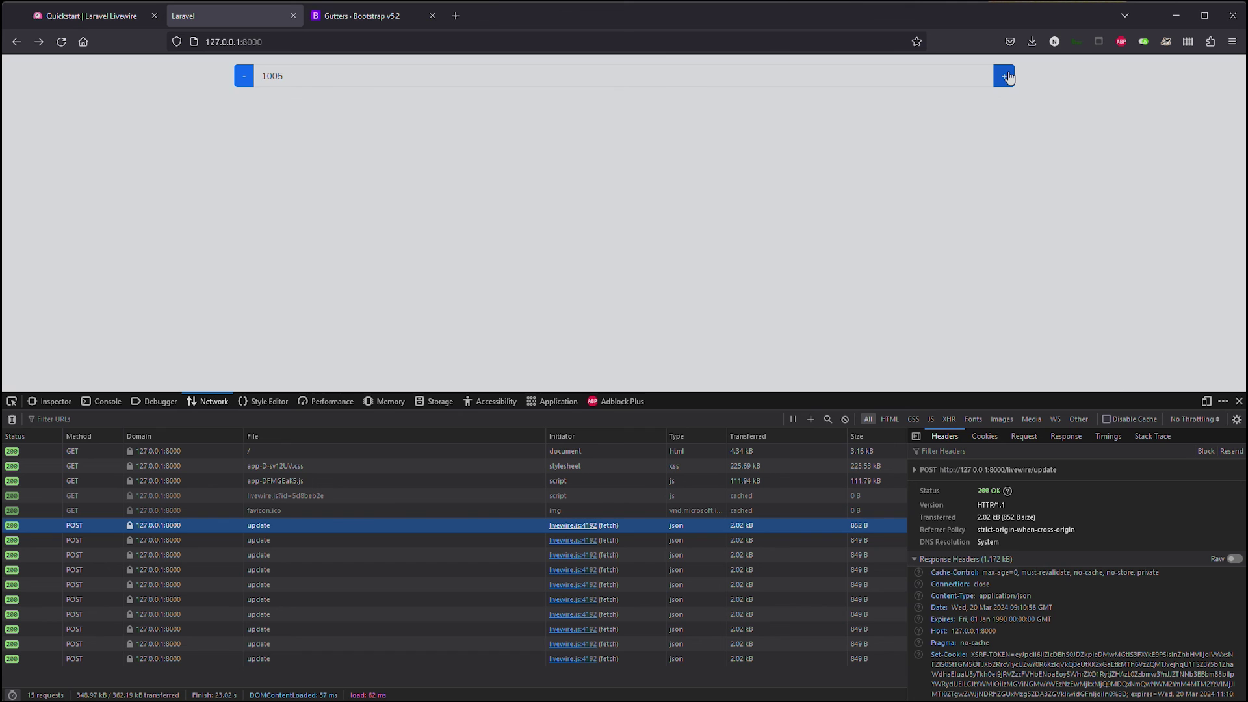
# Comment out the minus and plus button lines, change the input type to number, and save.
pyautogui.hotkey('alt', 'Tab')
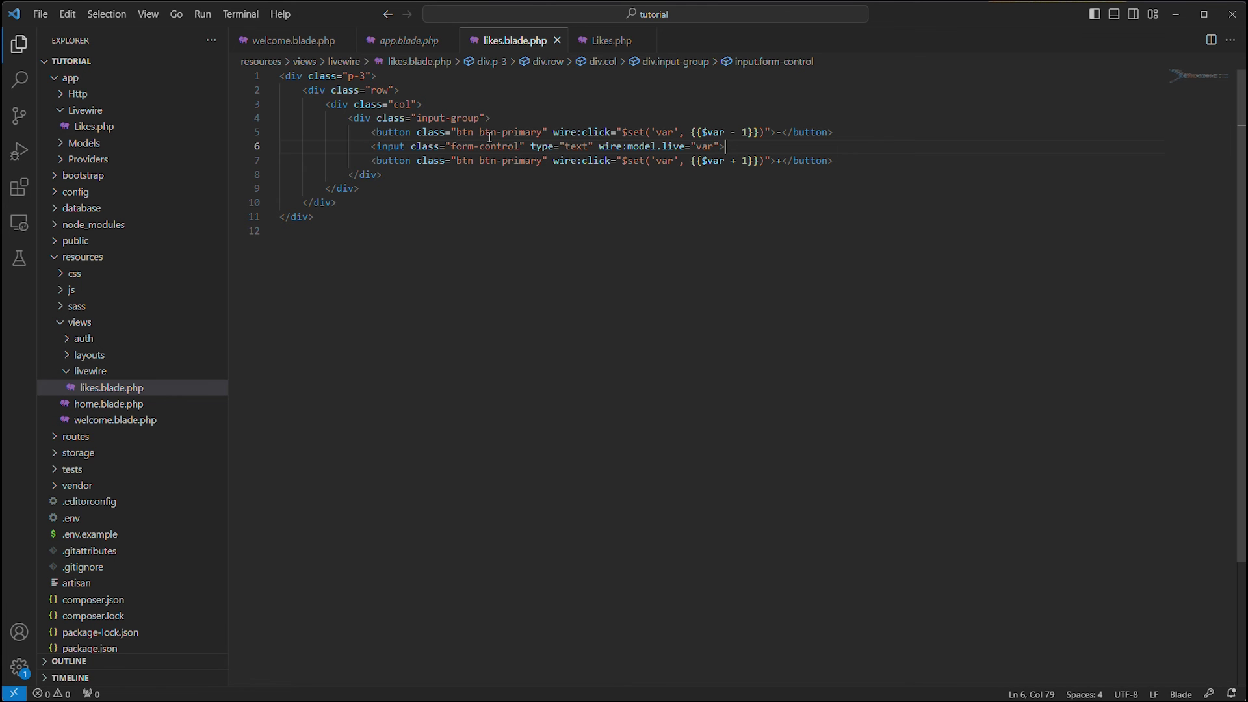
pyautogui.tripleClick(489, 132)
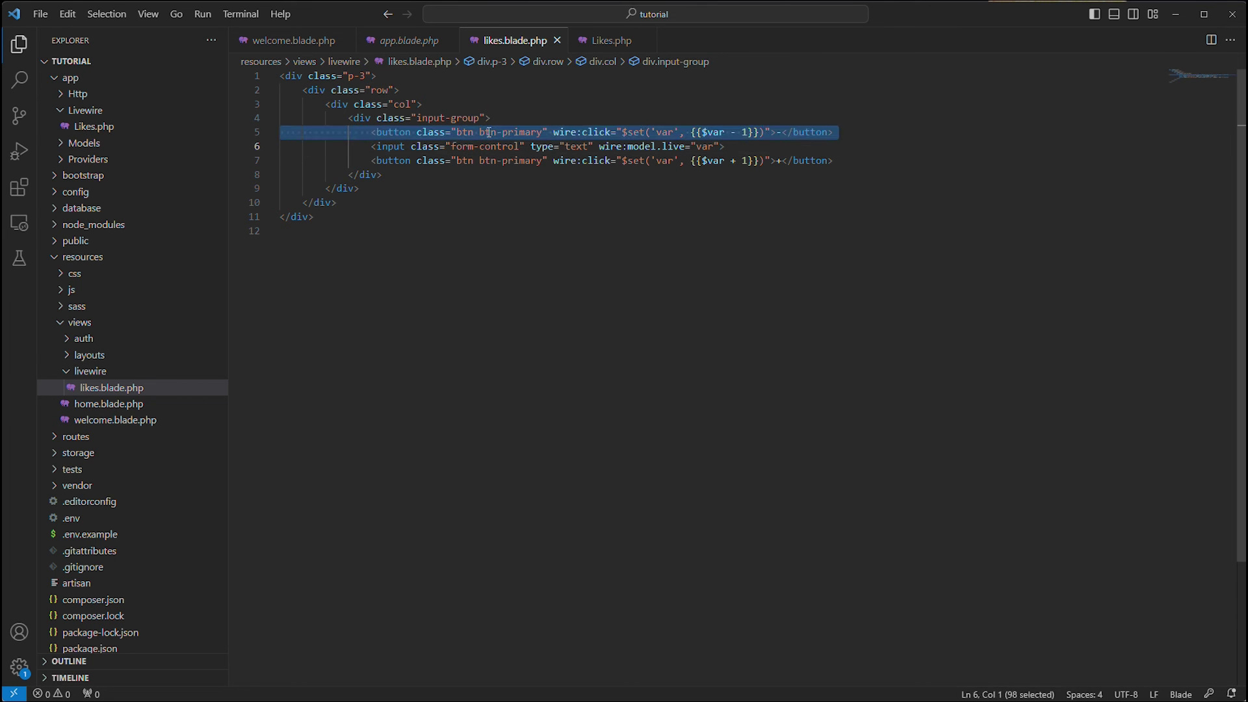
pyautogui.hotkey('ctrl', '/')
pyautogui.press('Down')
pyautogui.hotkey('ctrl', '/')
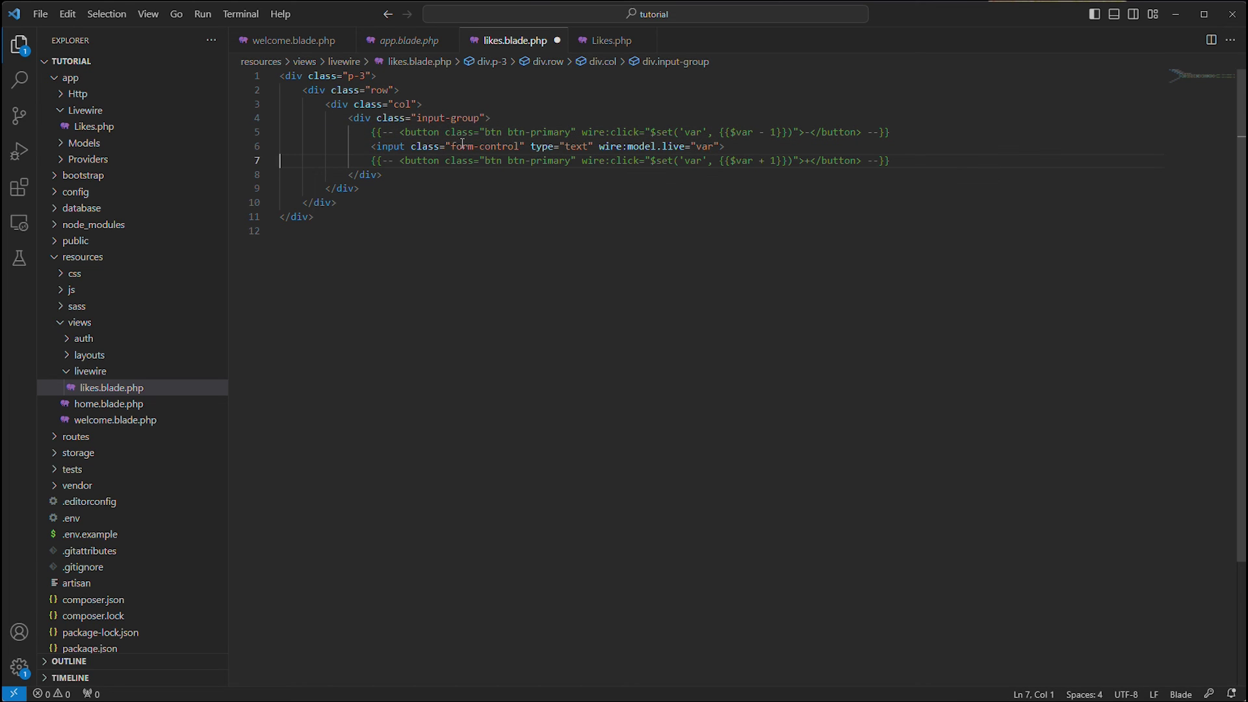
pyautogui.doubleClick(576, 146)
pyautogui.write('numer')
pyautogui.hotkey('ctrl', 's')
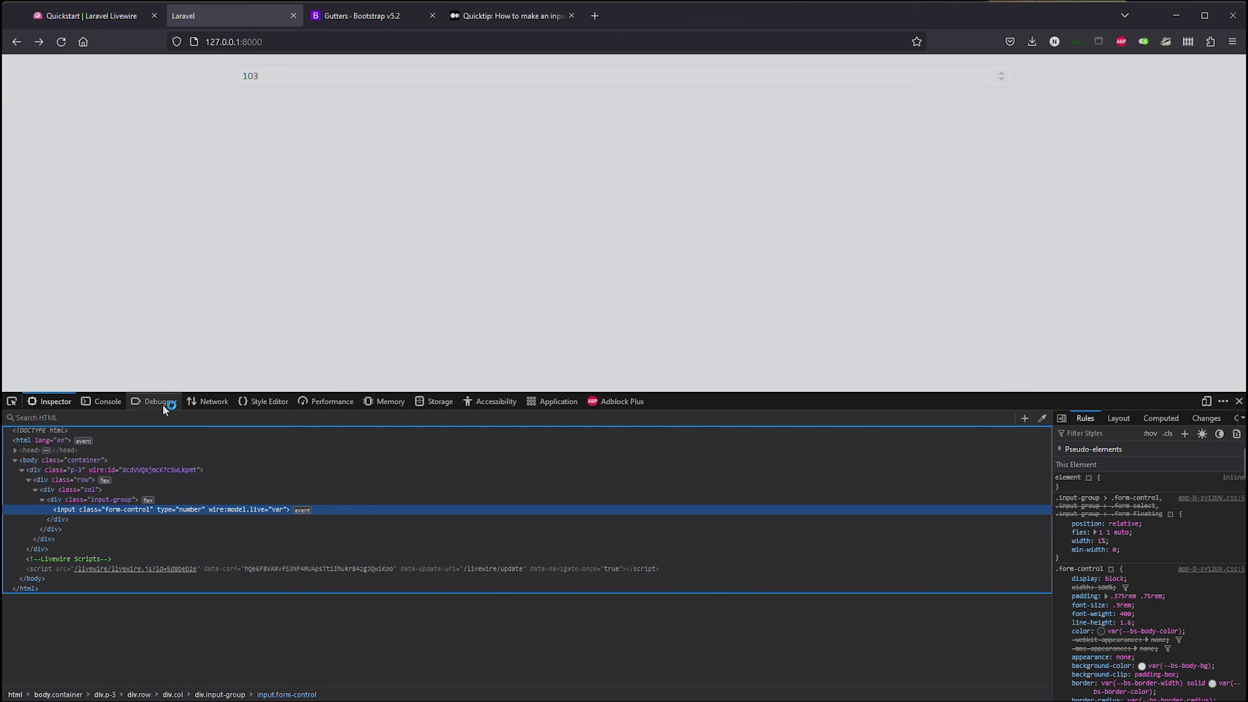
# Reload with the Network panel open, step the number field up three times, then delete .live.
pyautogui.click(163, 405)
pyautogui.click(214, 401)
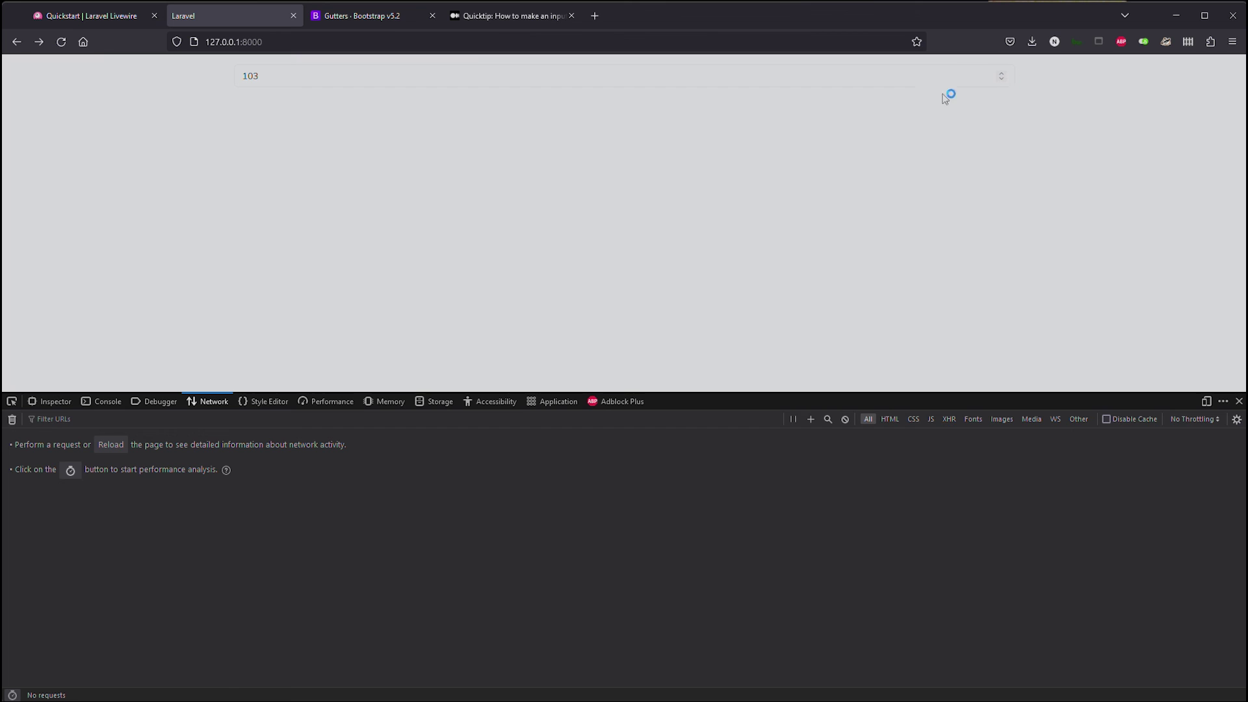
pyautogui.press('F5')
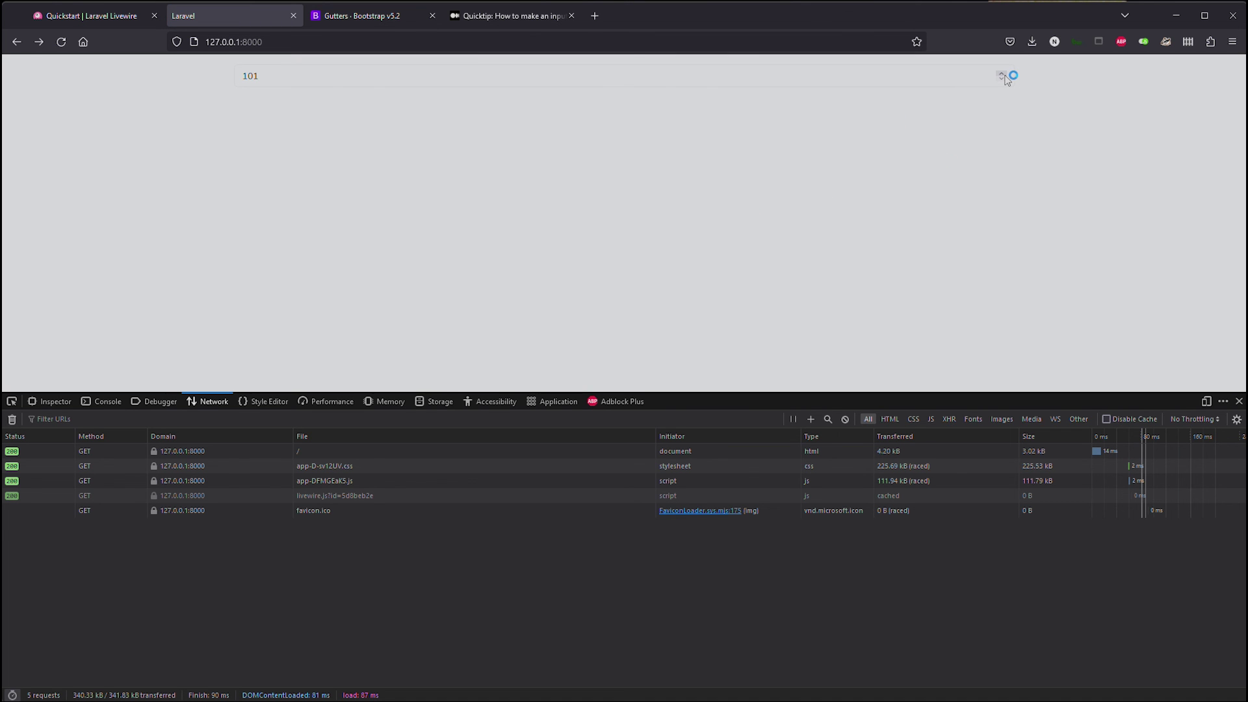
pyautogui.click(1002, 76)
pyautogui.click(1003, 76)
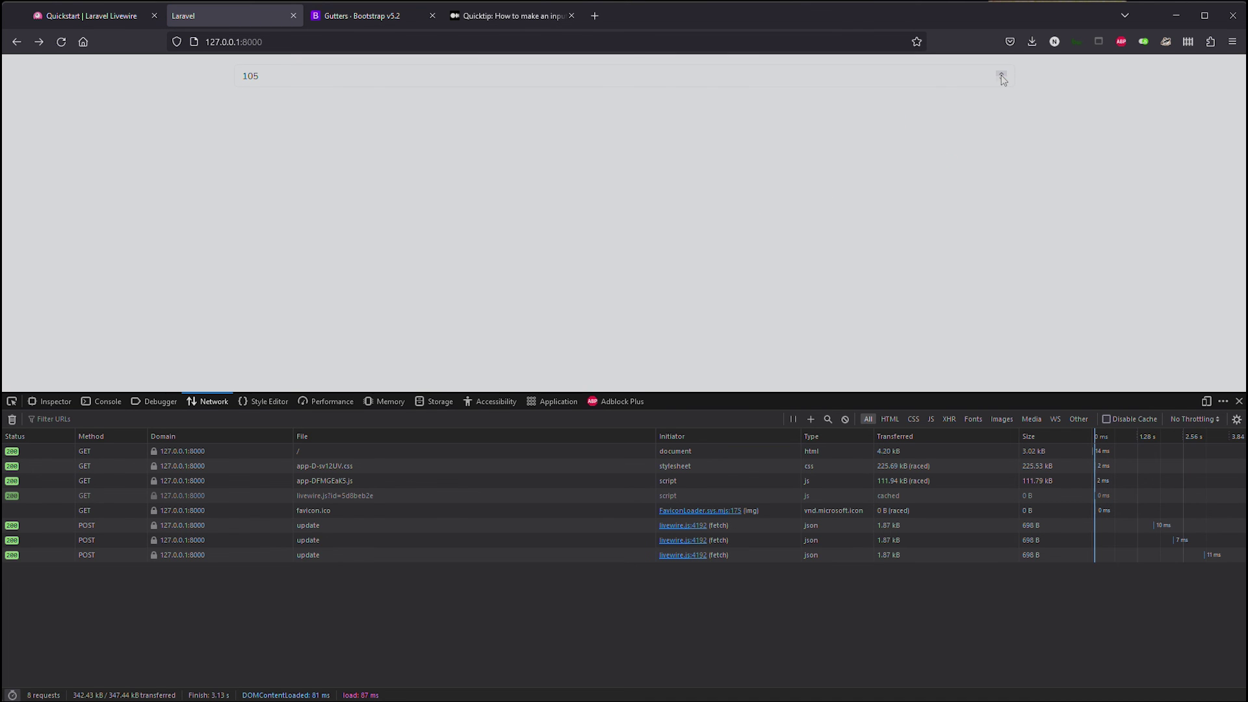
pyautogui.click(1002, 75)
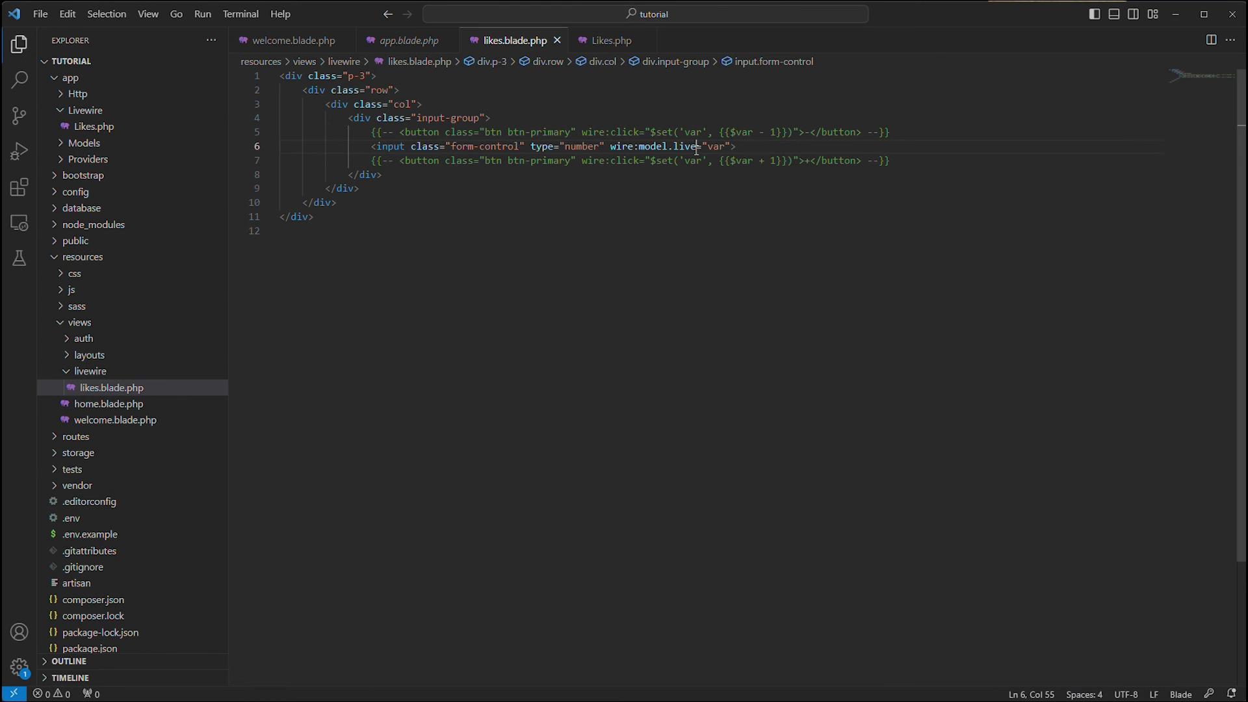
pyautogui.moveTo(697, 147); pyautogui.dragTo(669, 146)
pyautogui.press('BackSpace')
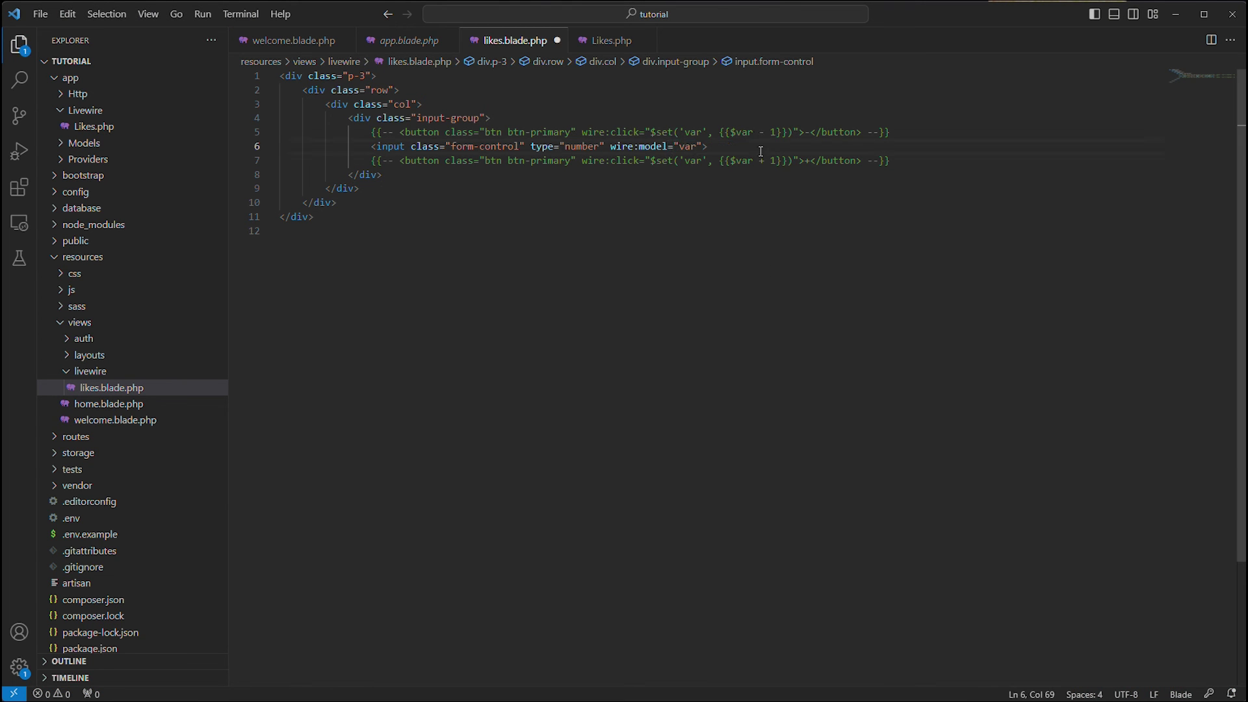